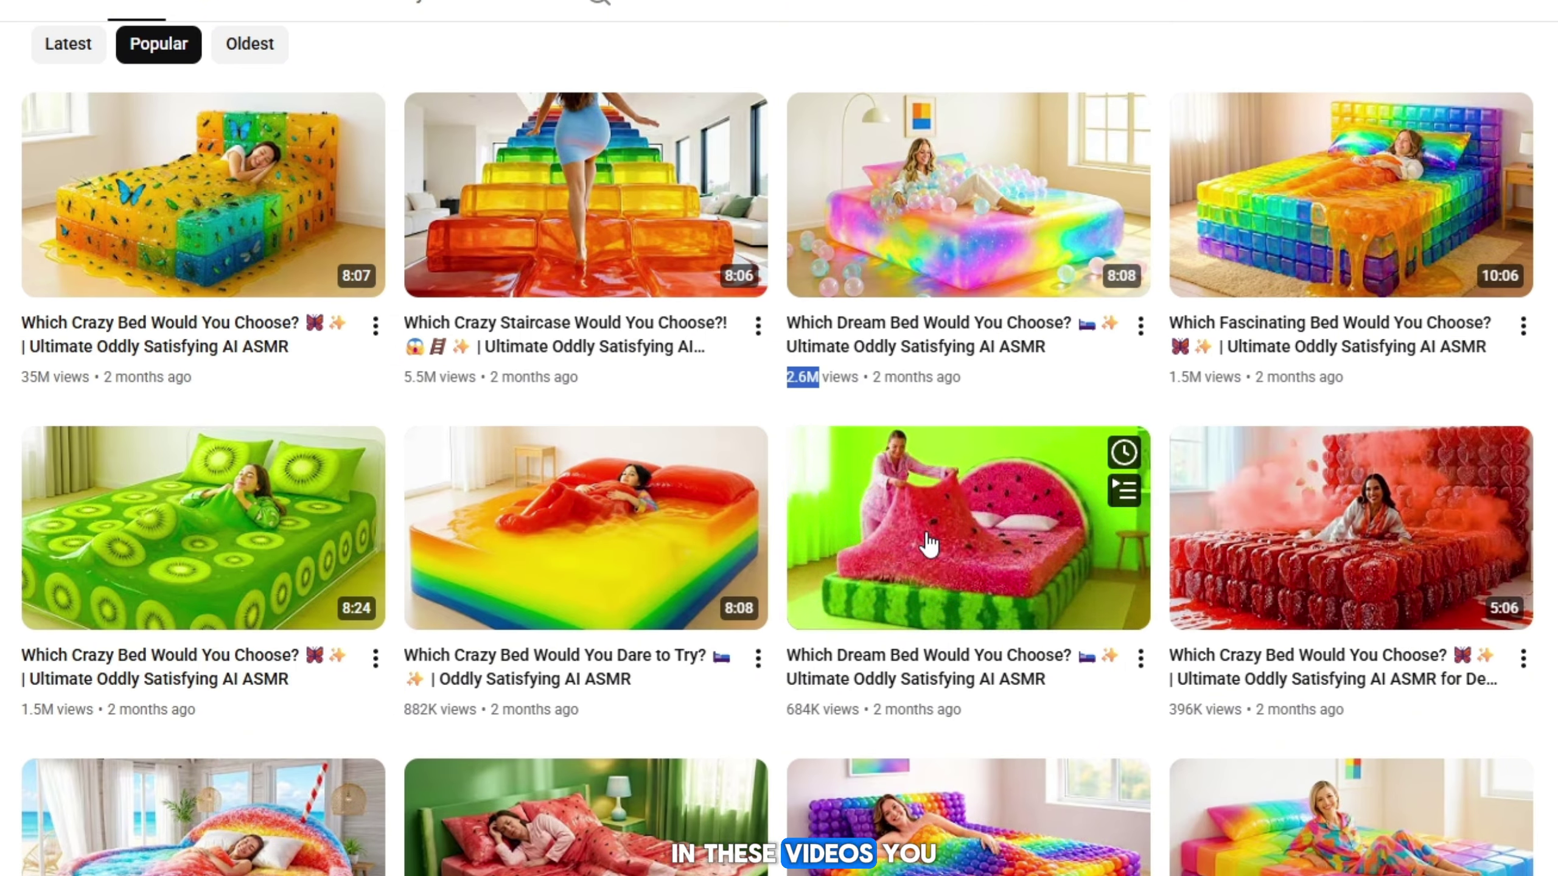
- Browse the most popular videos on the Satisfy Hub ASMR channel, checking their themes, thumbnails and view counts
{"action": "mouse_move", "coordinate": [654, 253]}
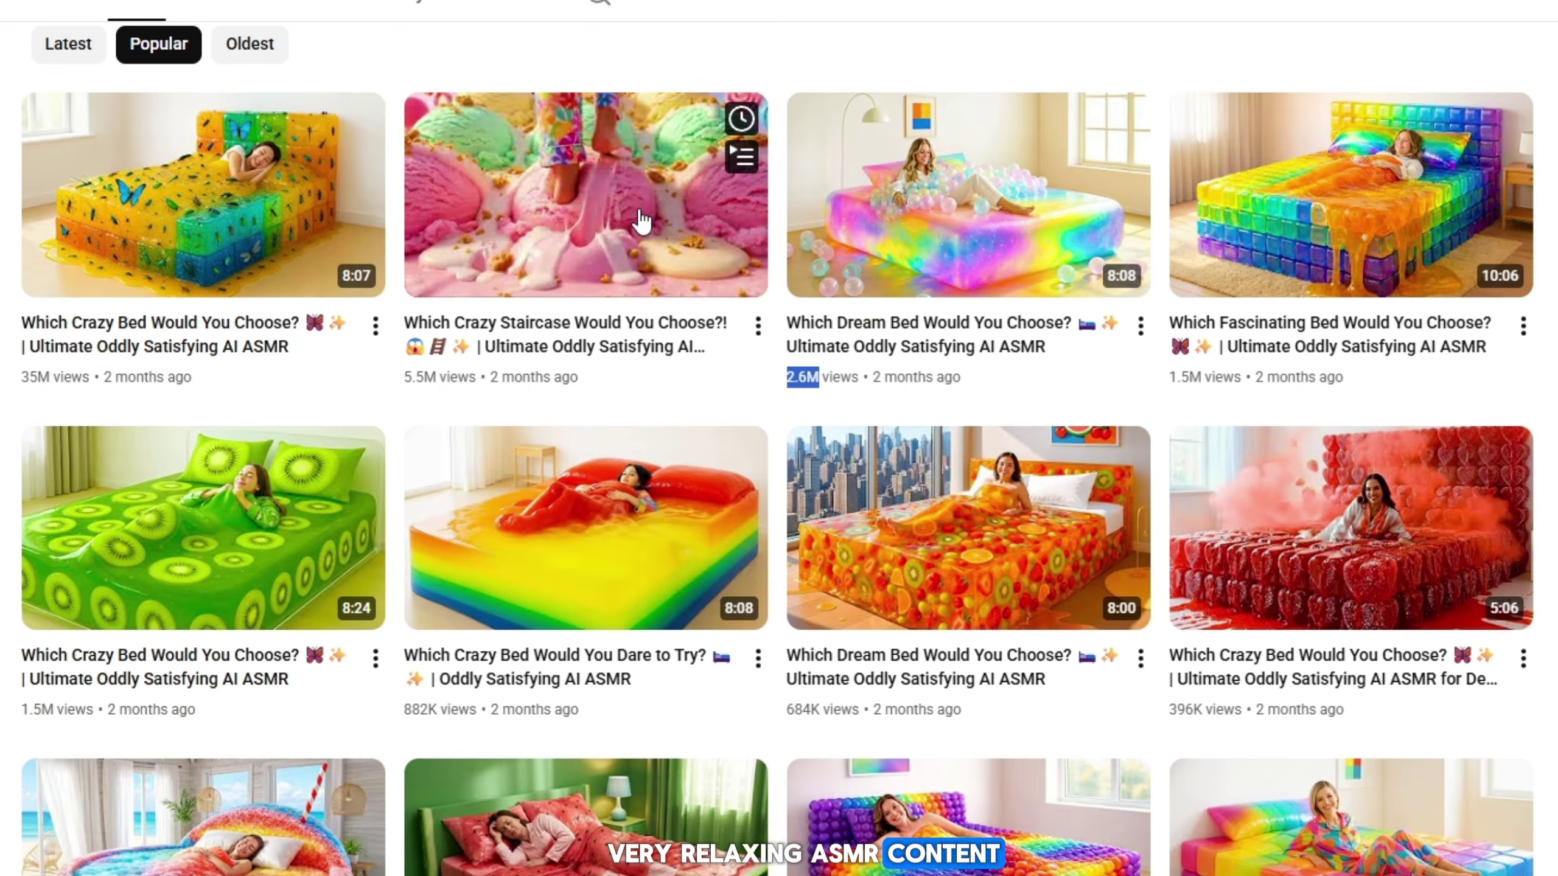
{"action": "mouse_move", "coordinate": [120, 202]}
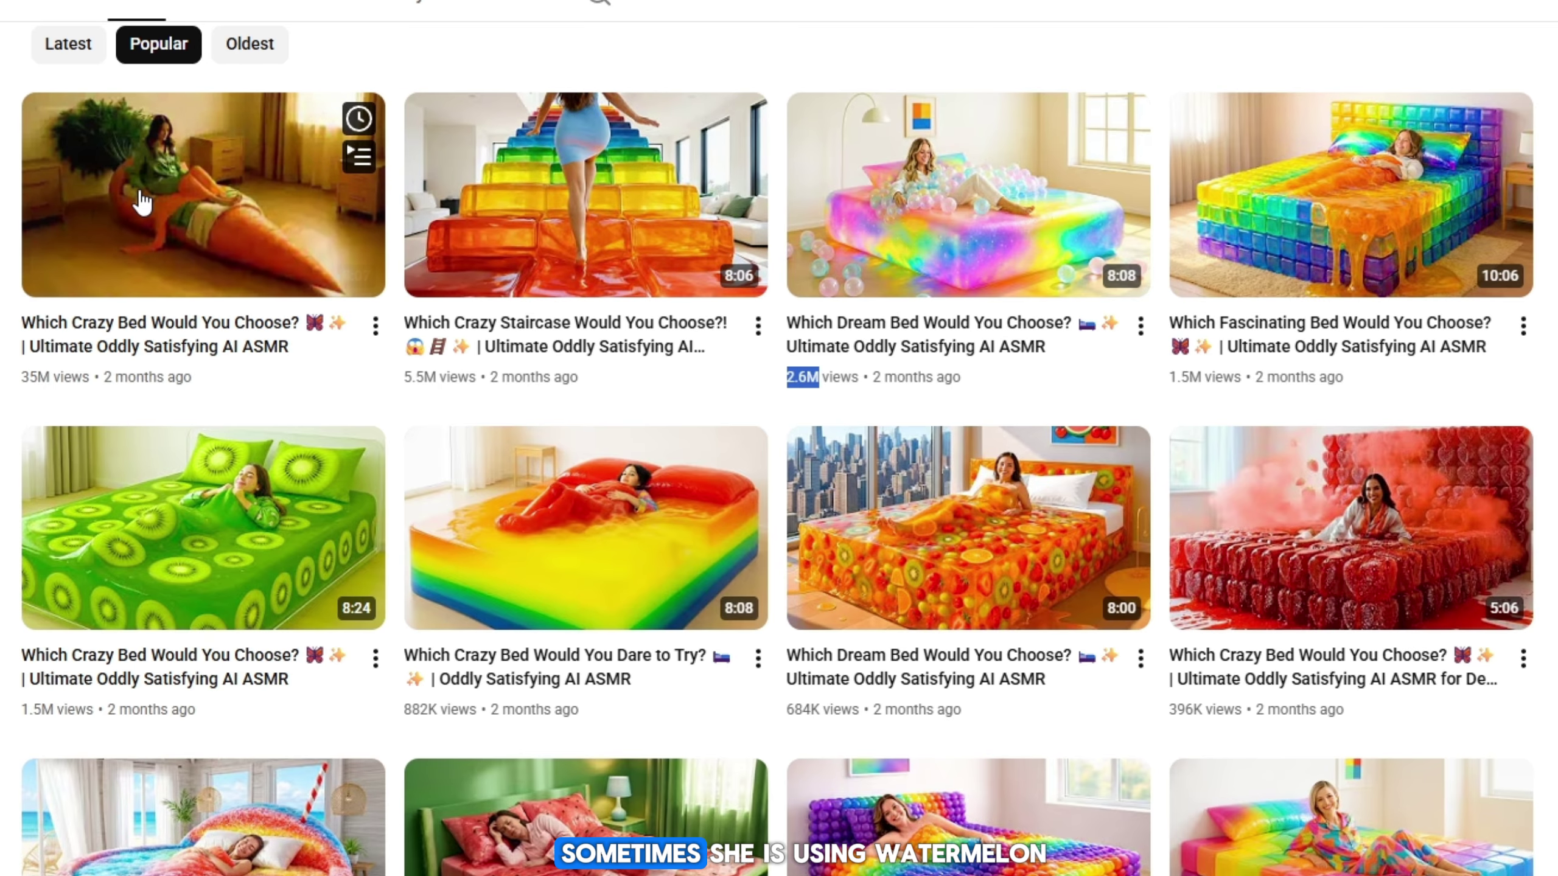
{"action": "mouse_move", "coordinate": [933, 213]}
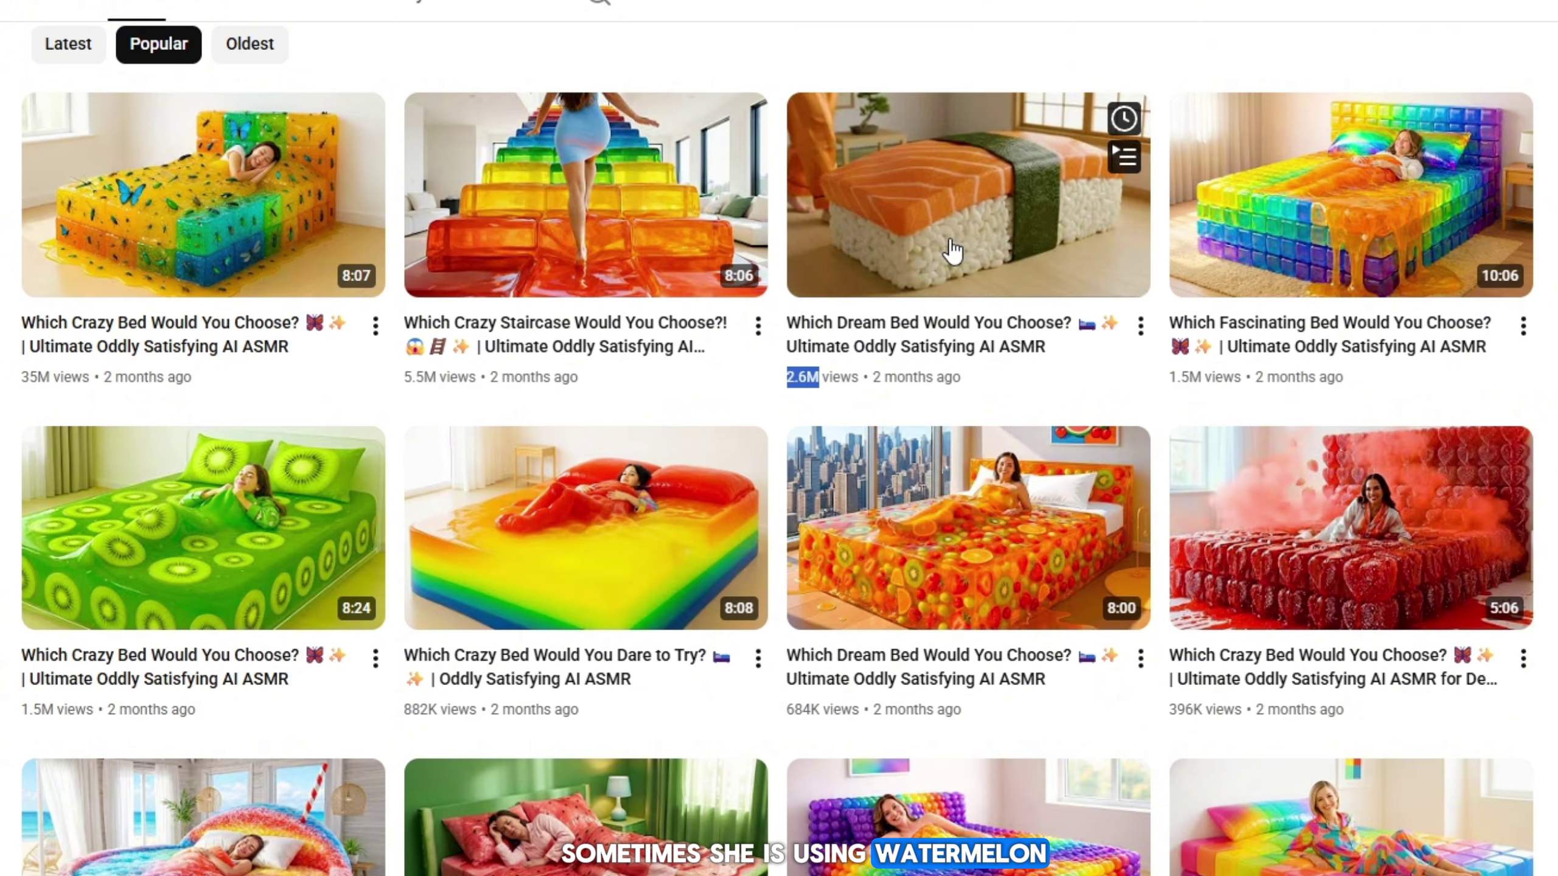
{"action": "mouse_move", "coordinate": [1343, 242]}
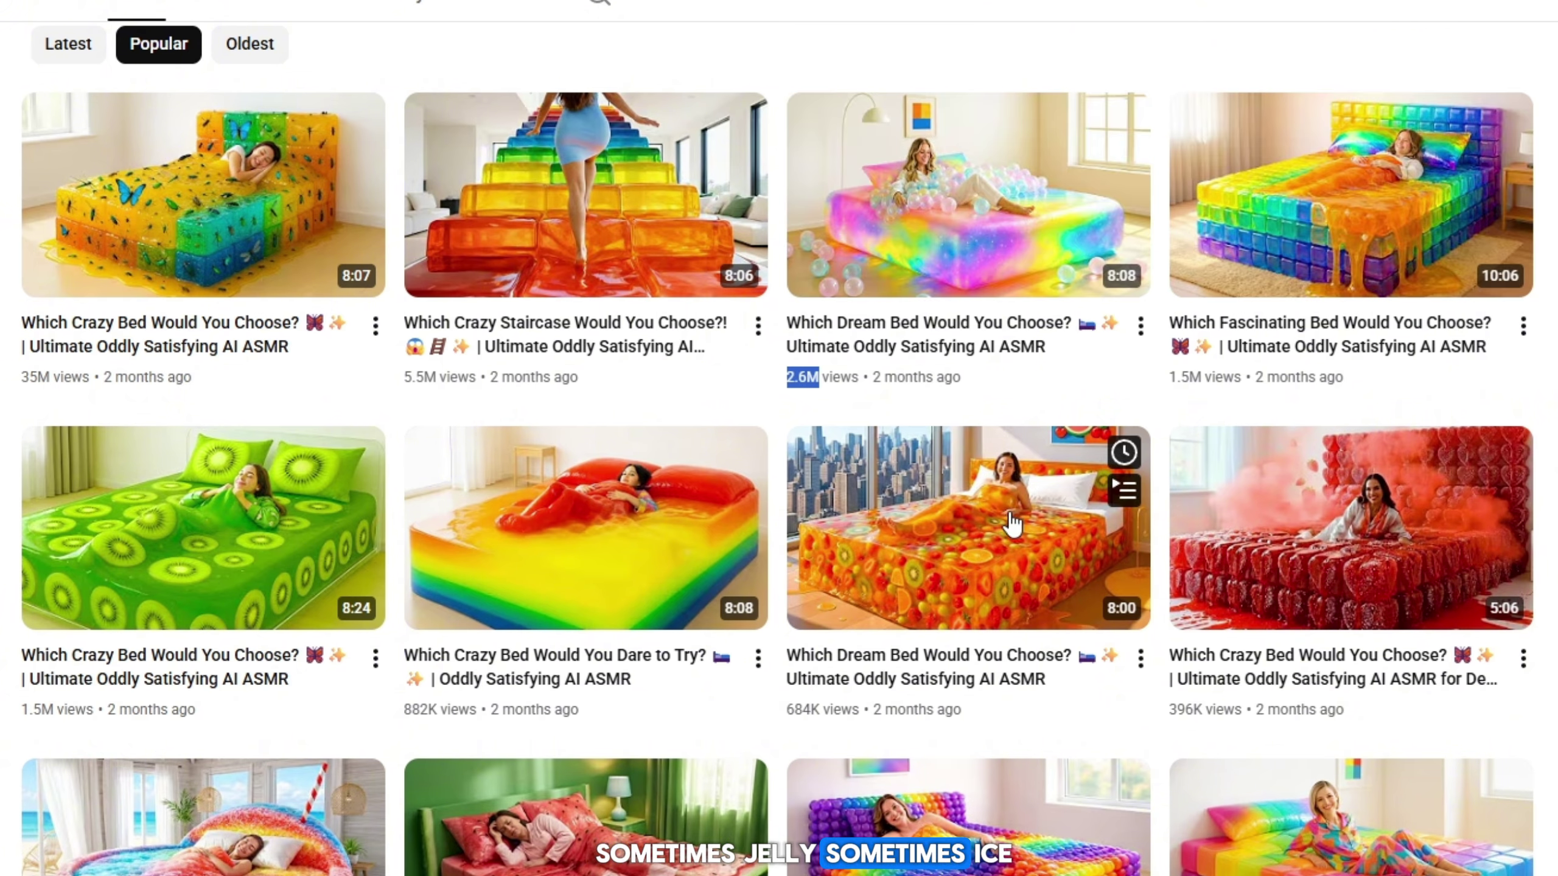
{"action": "scroll", "coordinate": [985, 601], "scroll_direction": "down", "scroll_amount": 3}
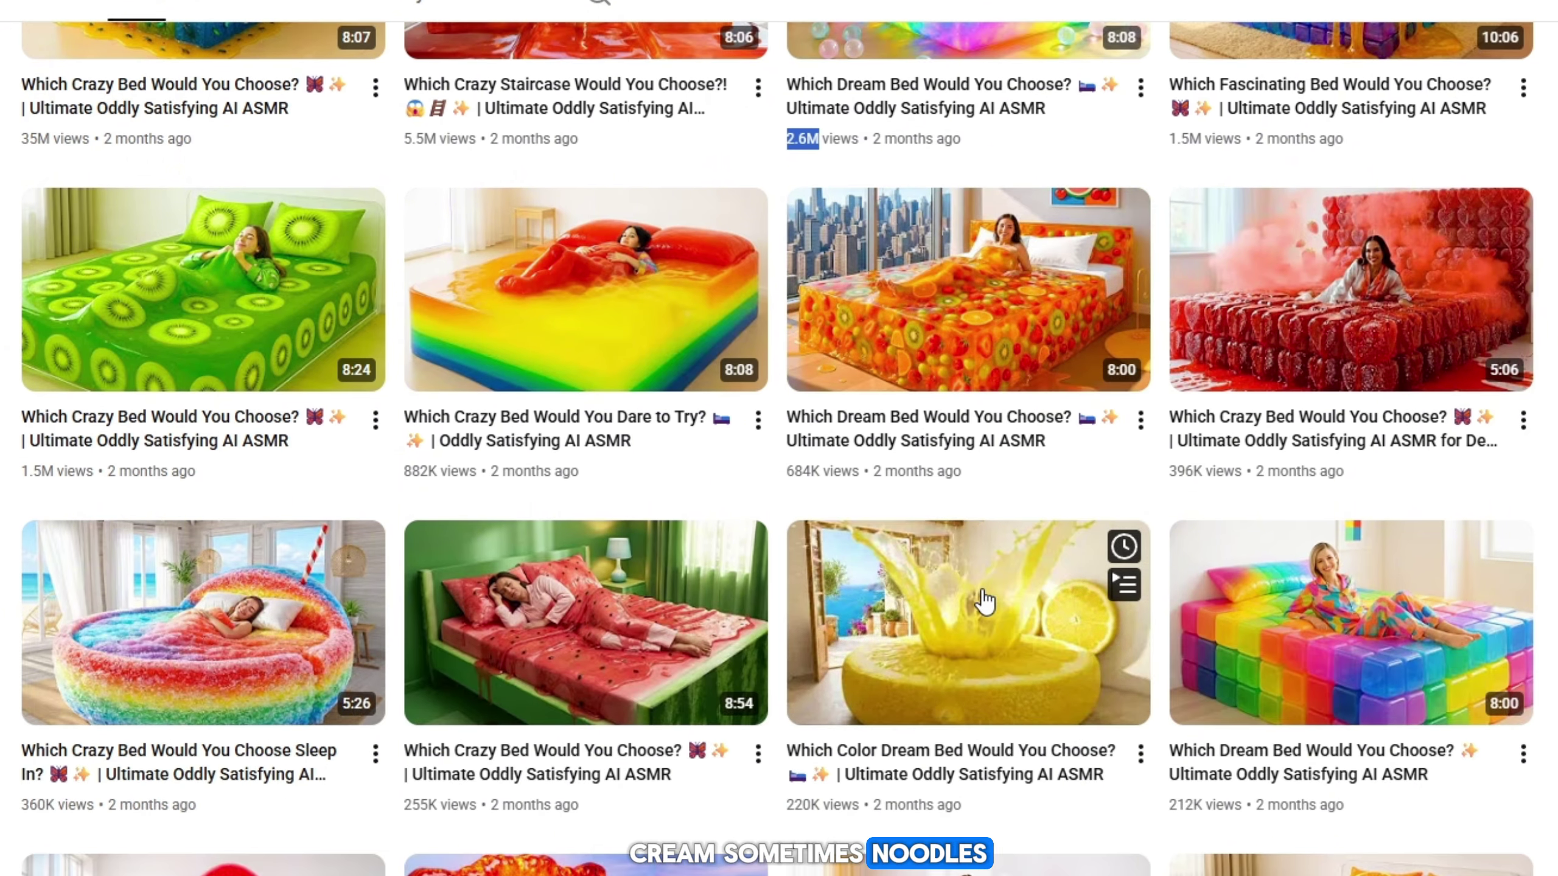
{"action": "scroll", "coordinate": [710, 580], "scroll_direction": "down", "scroll_amount": 4}
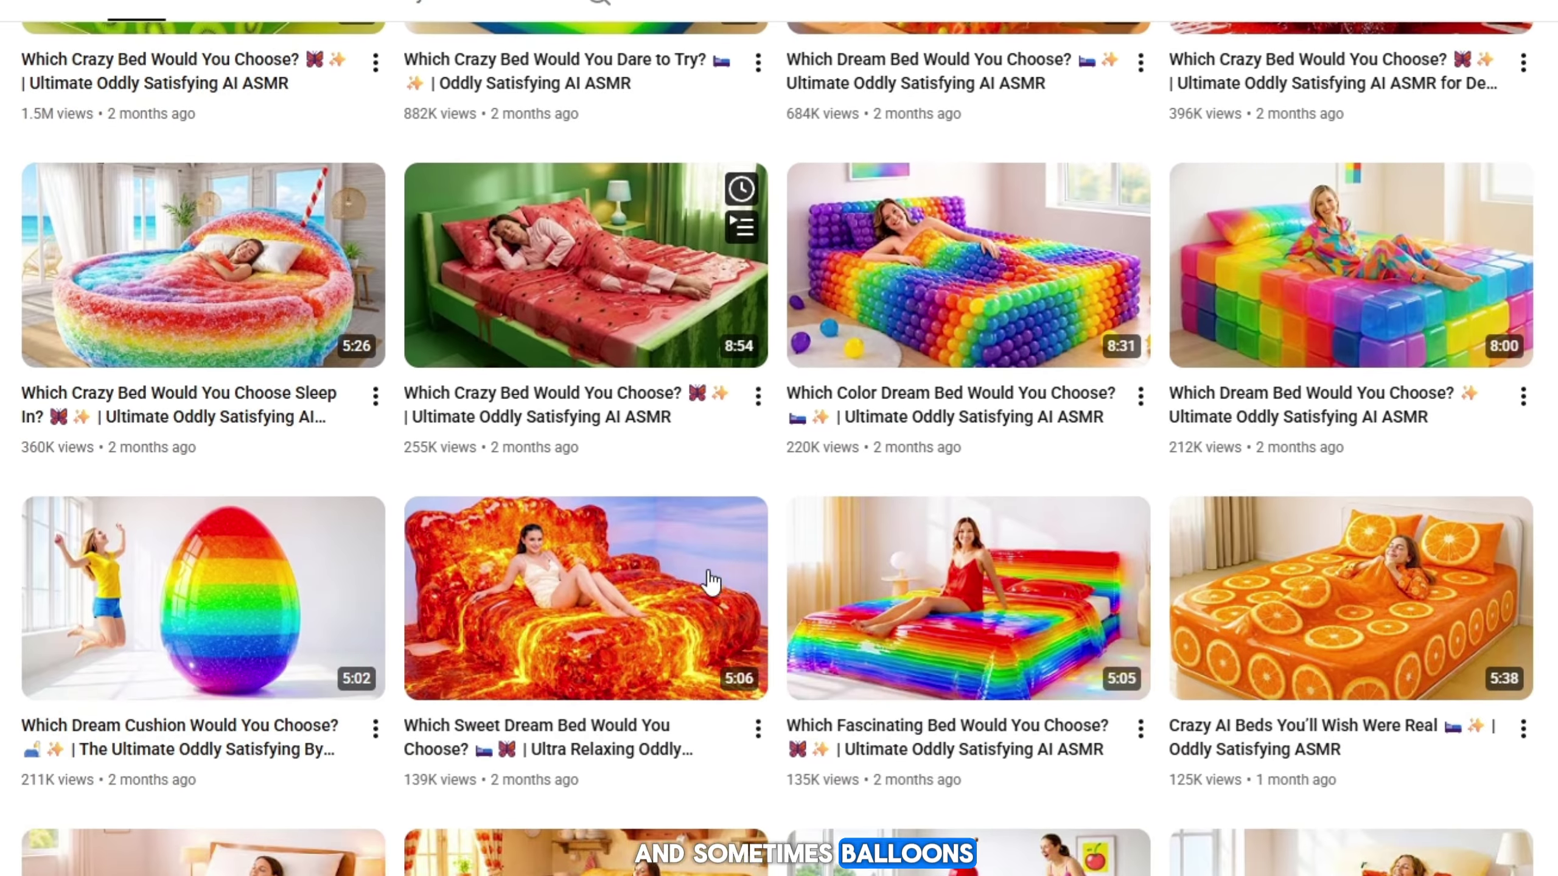
{"action": "scroll", "coordinate": [778, 438], "scroll_direction": "down", "scroll_amount": 2}
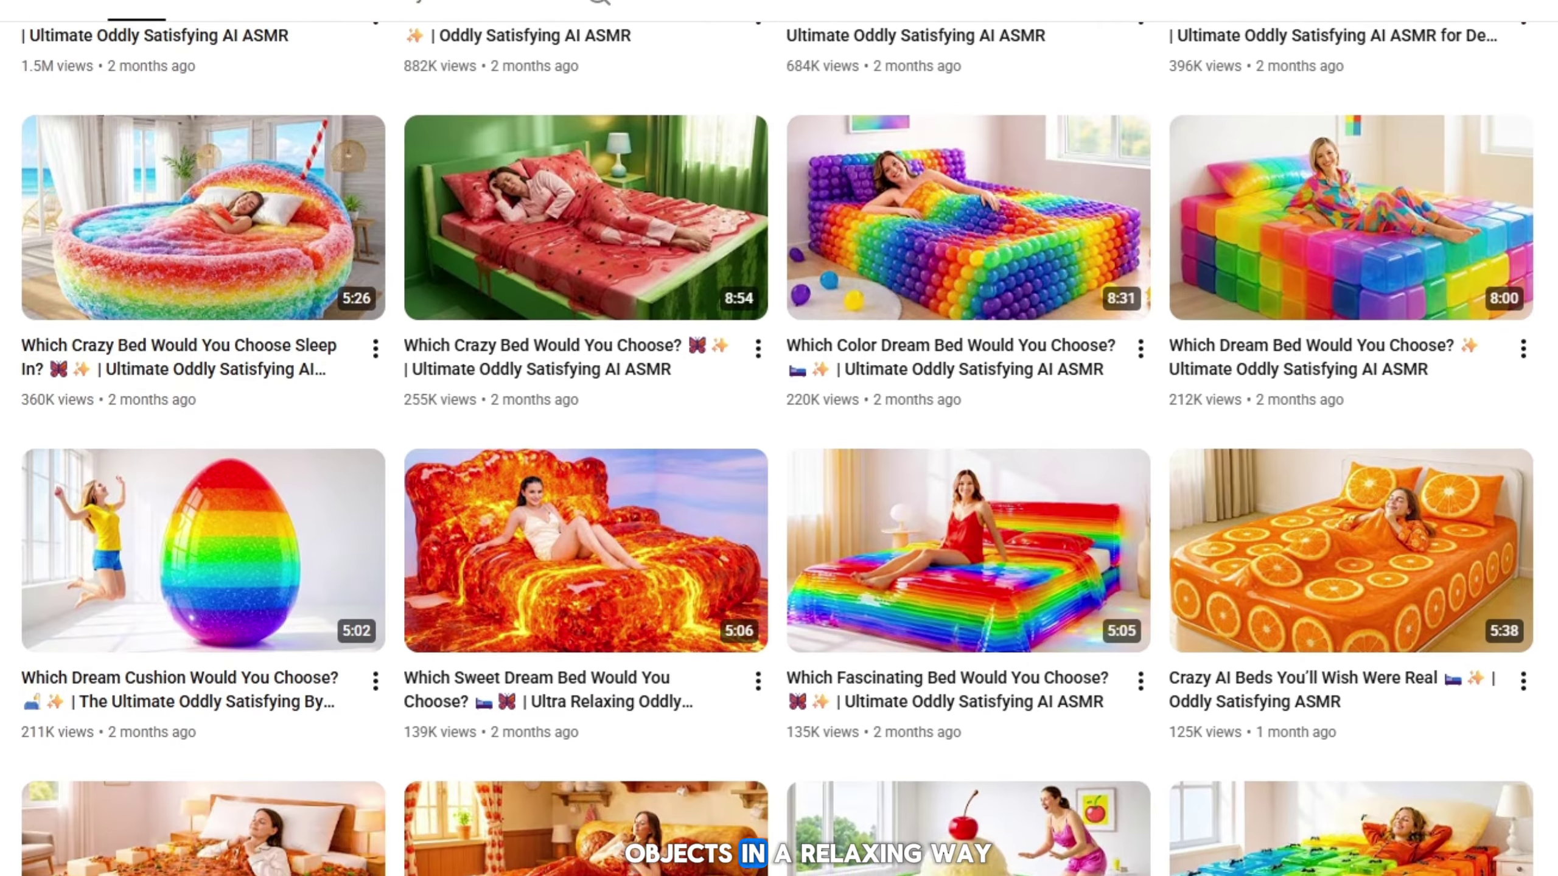
{"action": "scroll", "coordinate": [779, 439], "scroll_direction": "down", "scroll_amount": 2}
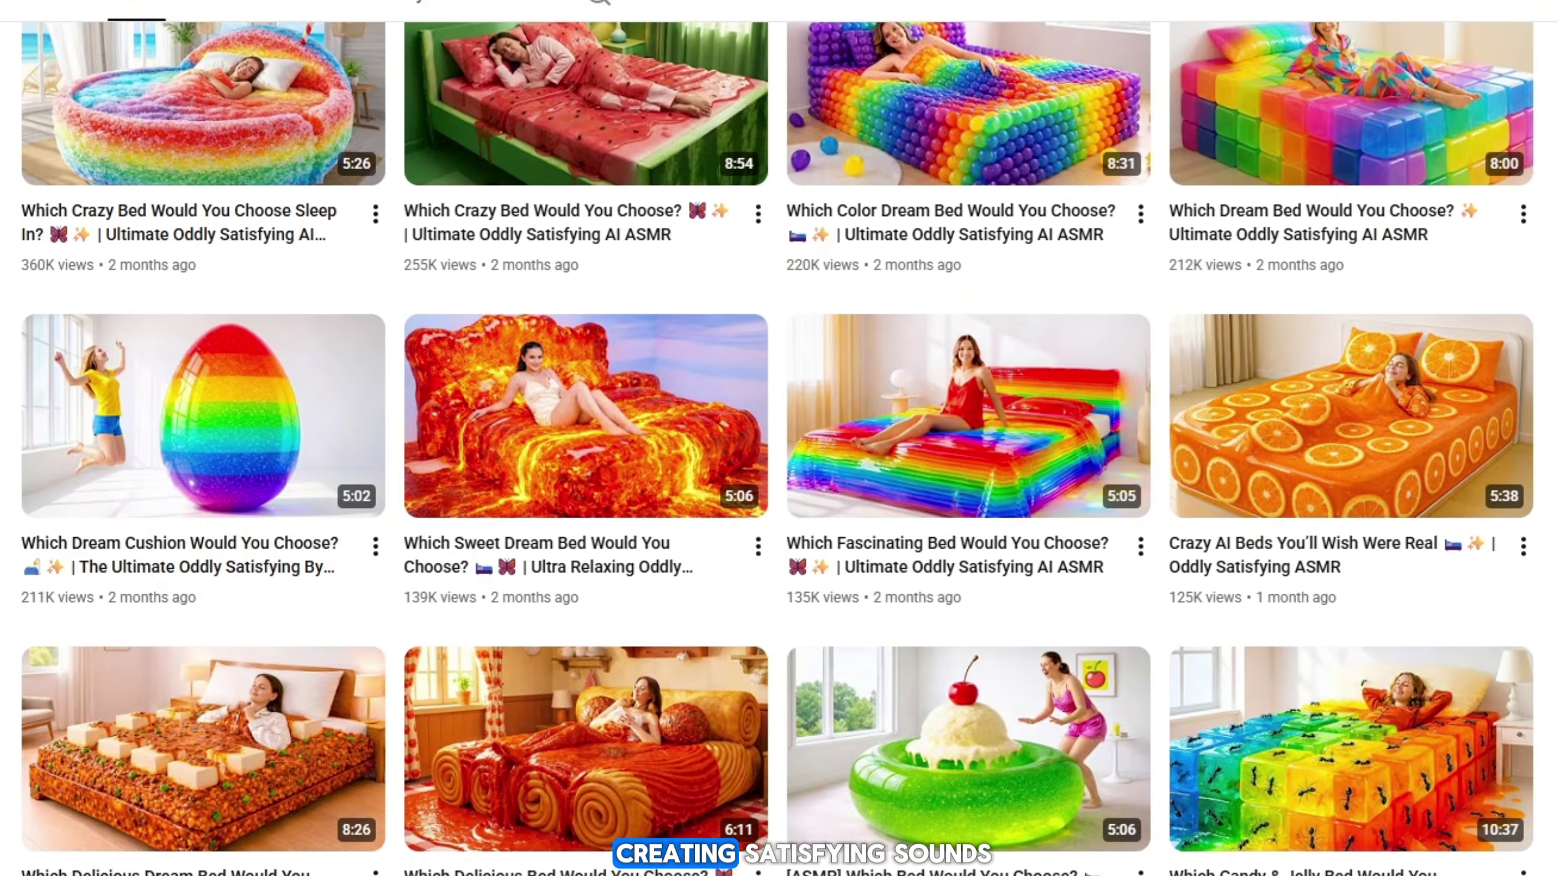
{"action": "scroll", "coordinate": [779, 438], "scroll_direction": "down", "scroll_amount": 2}
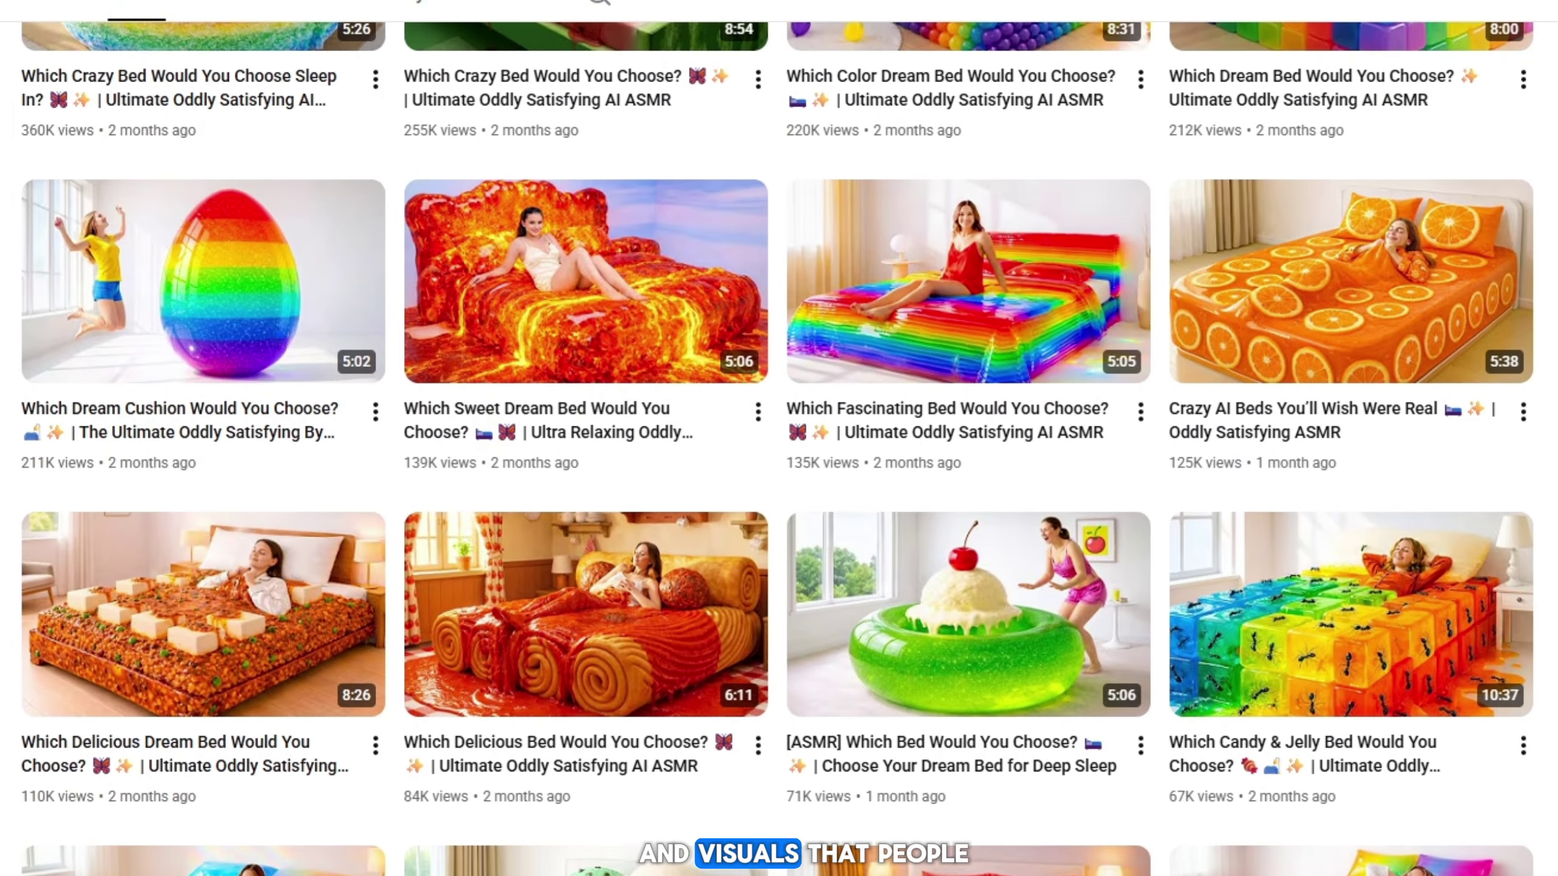
{"action": "scroll", "coordinate": [779, 438], "scroll_direction": "down", "scroll_amount": 2}
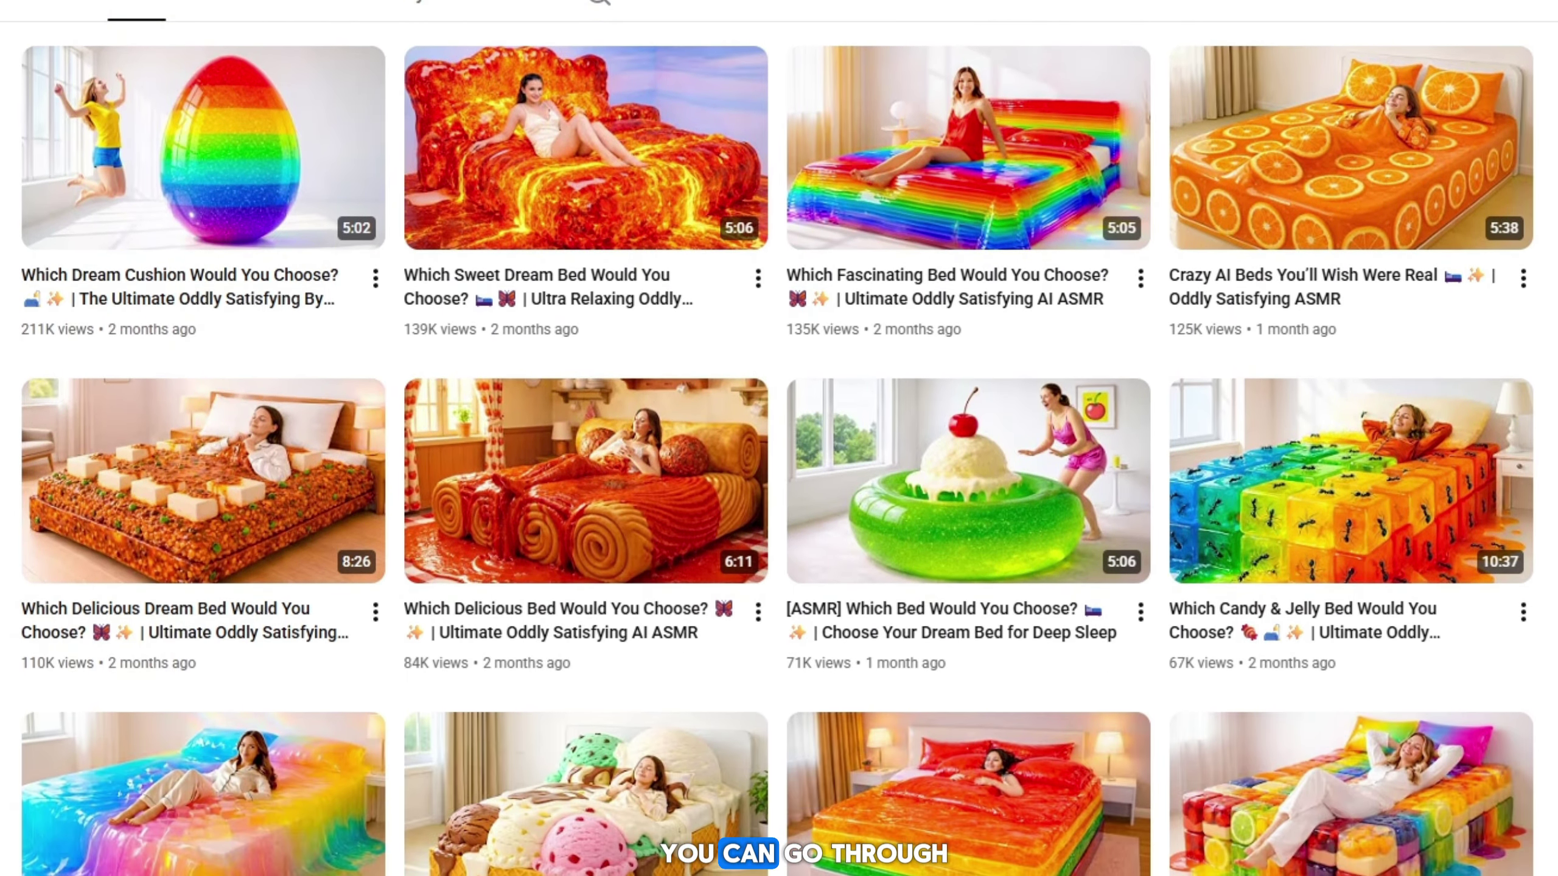
{"action": "scroll", "coordinate": [779, 438], "scroll_direction": "down", "scroll_amount": 2}
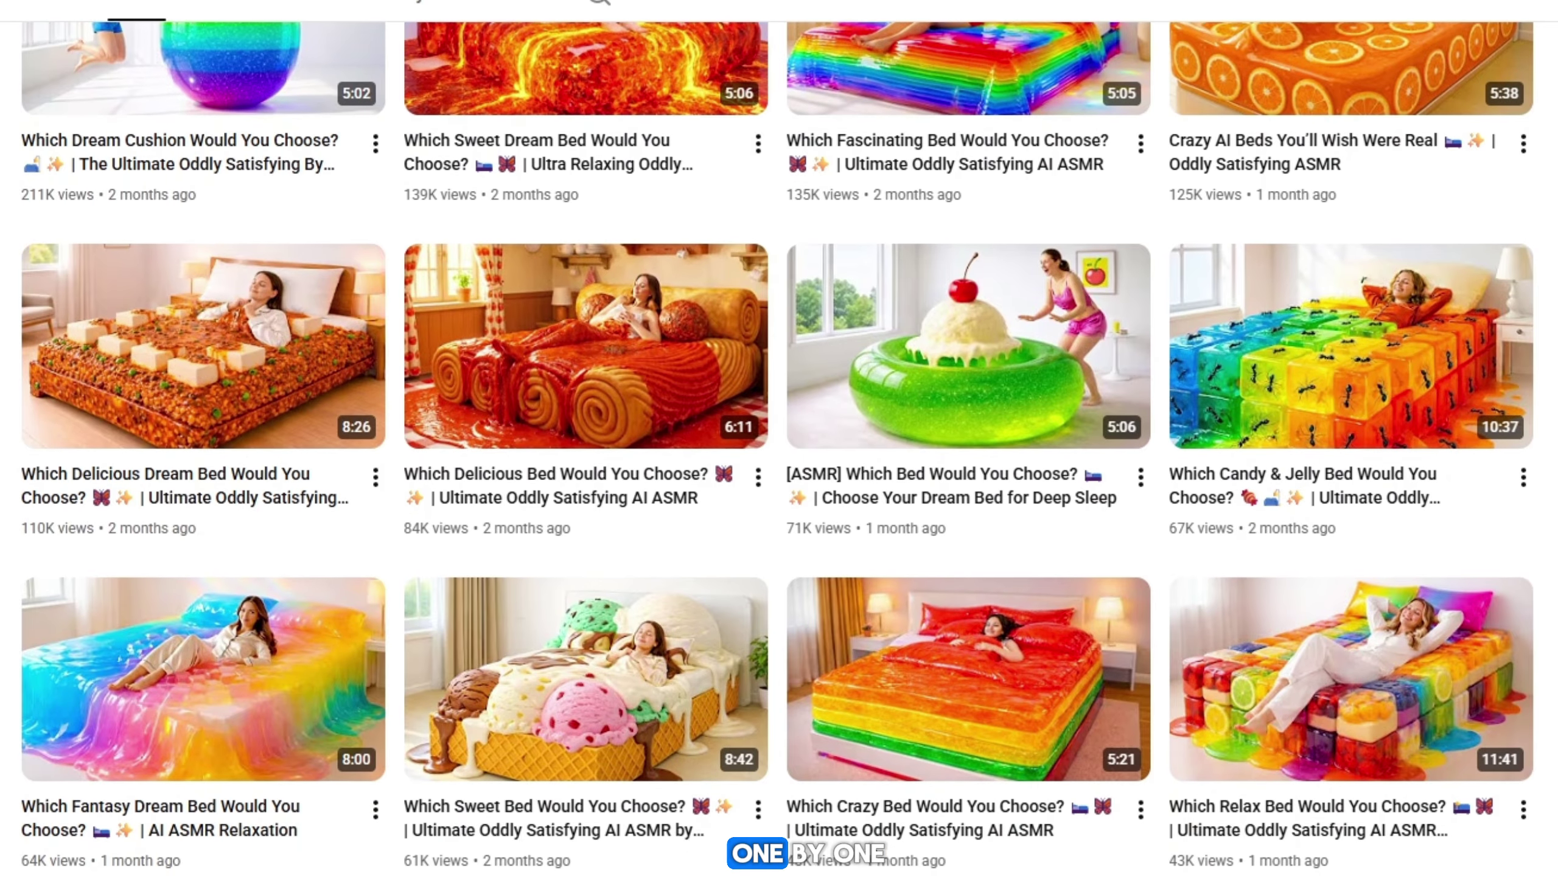
{"action": "scroll", "coordinate": [779, 438], "scroll_direction": "down", "scroll_amount": 2}
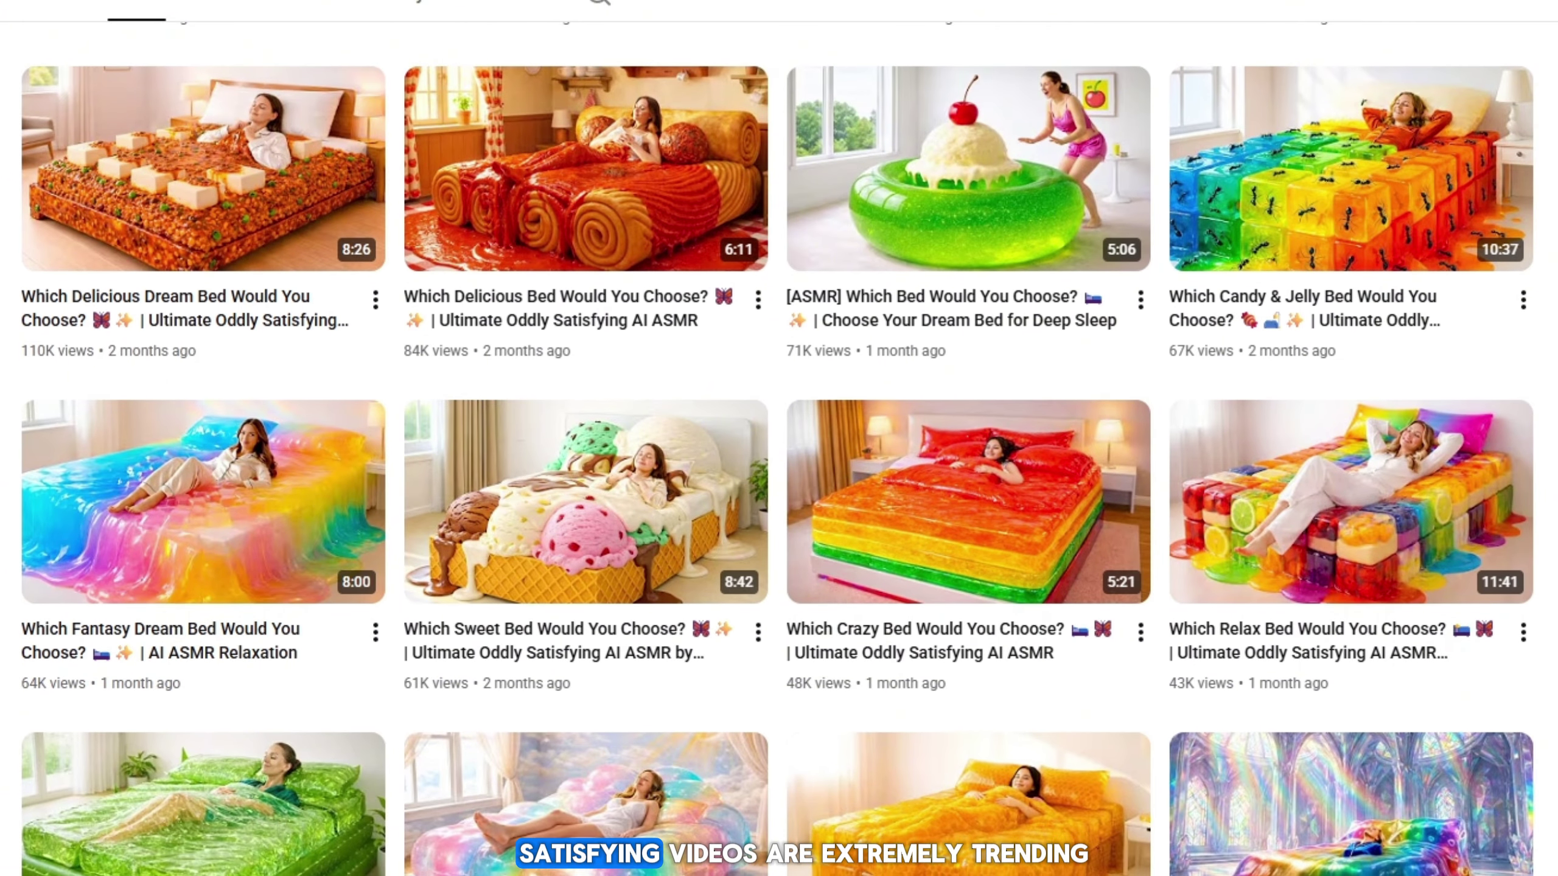
{"action": "scroll", "coordinate": [524, 736], "scroll_direction": "up", "scroll_amount": 5}
{"action": "scroll", "coordinate": [524, 736], "scroll_direction": "up", "scroll_amount": 20}
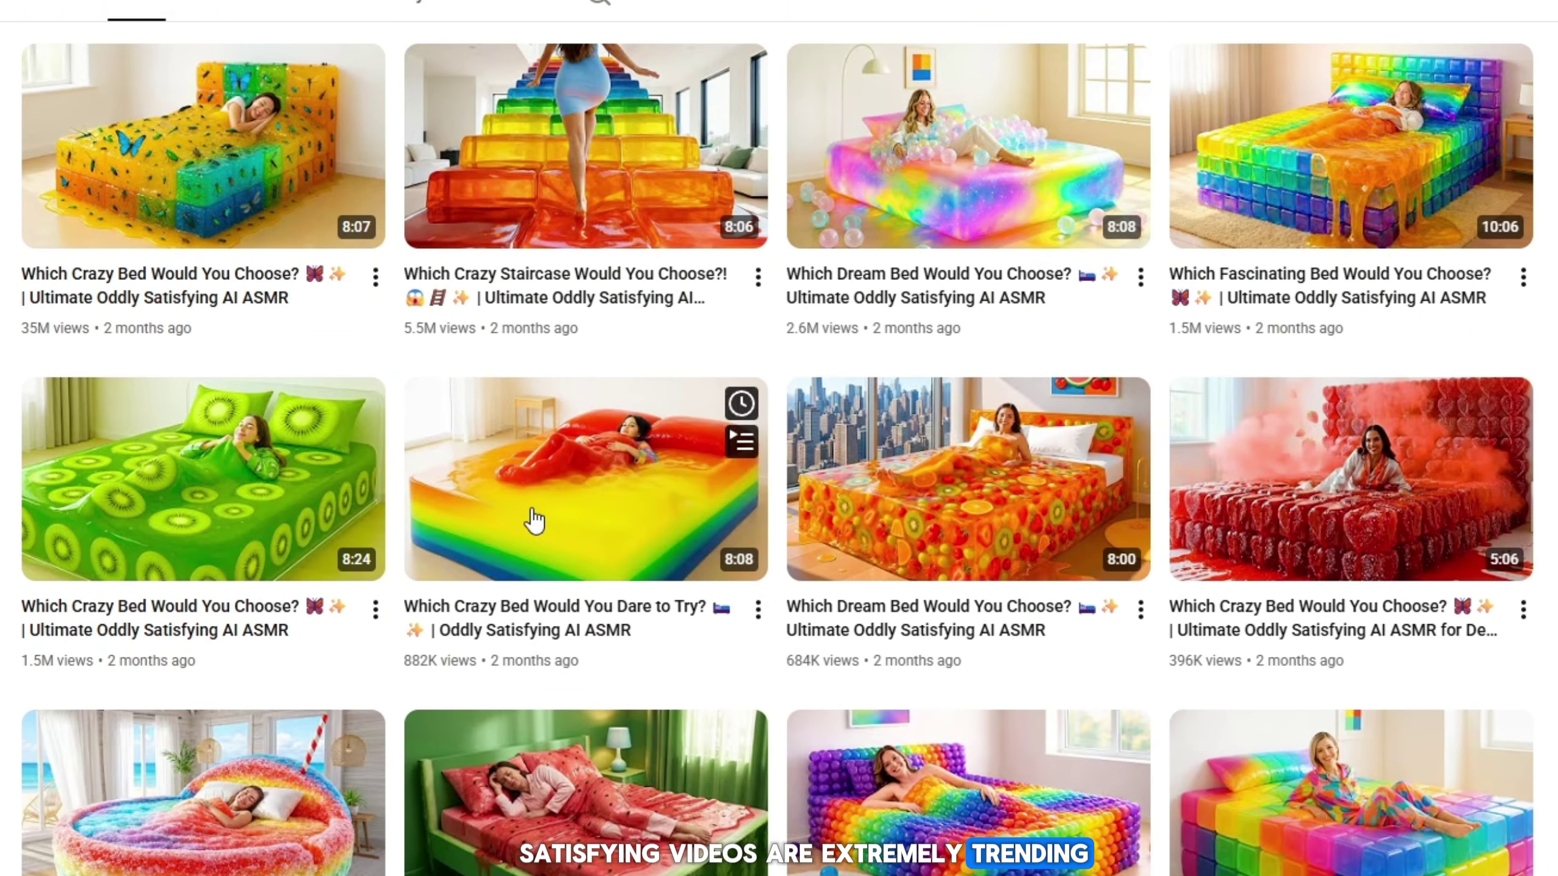
{"action": "scroll", "coordinate": [653, 522], "scroll_direction": "down", "scroll_amount": 15}
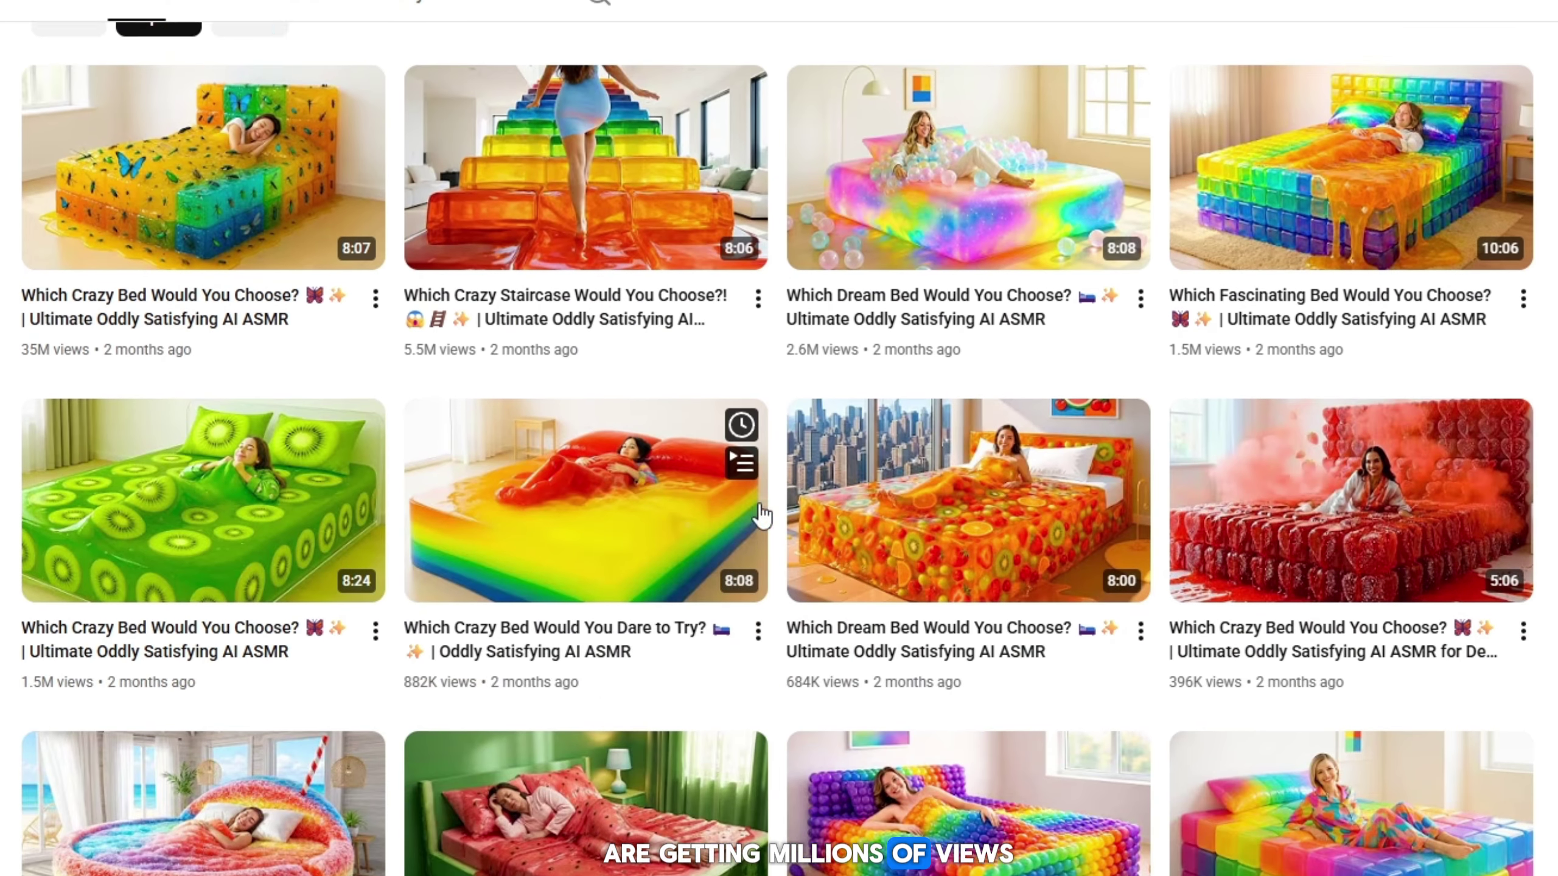
- Capture a screenshot of the top rows of the channel's popular videos, including thumbnails and titles
{"action": "scroll", "coordinate": [718, 419], "scroll_direction": "up", "scroll_amount": 8}
{"action": "scroll", "coordinate": [532, 641], "scroll_direction": "up", "scroll_amount": 7}
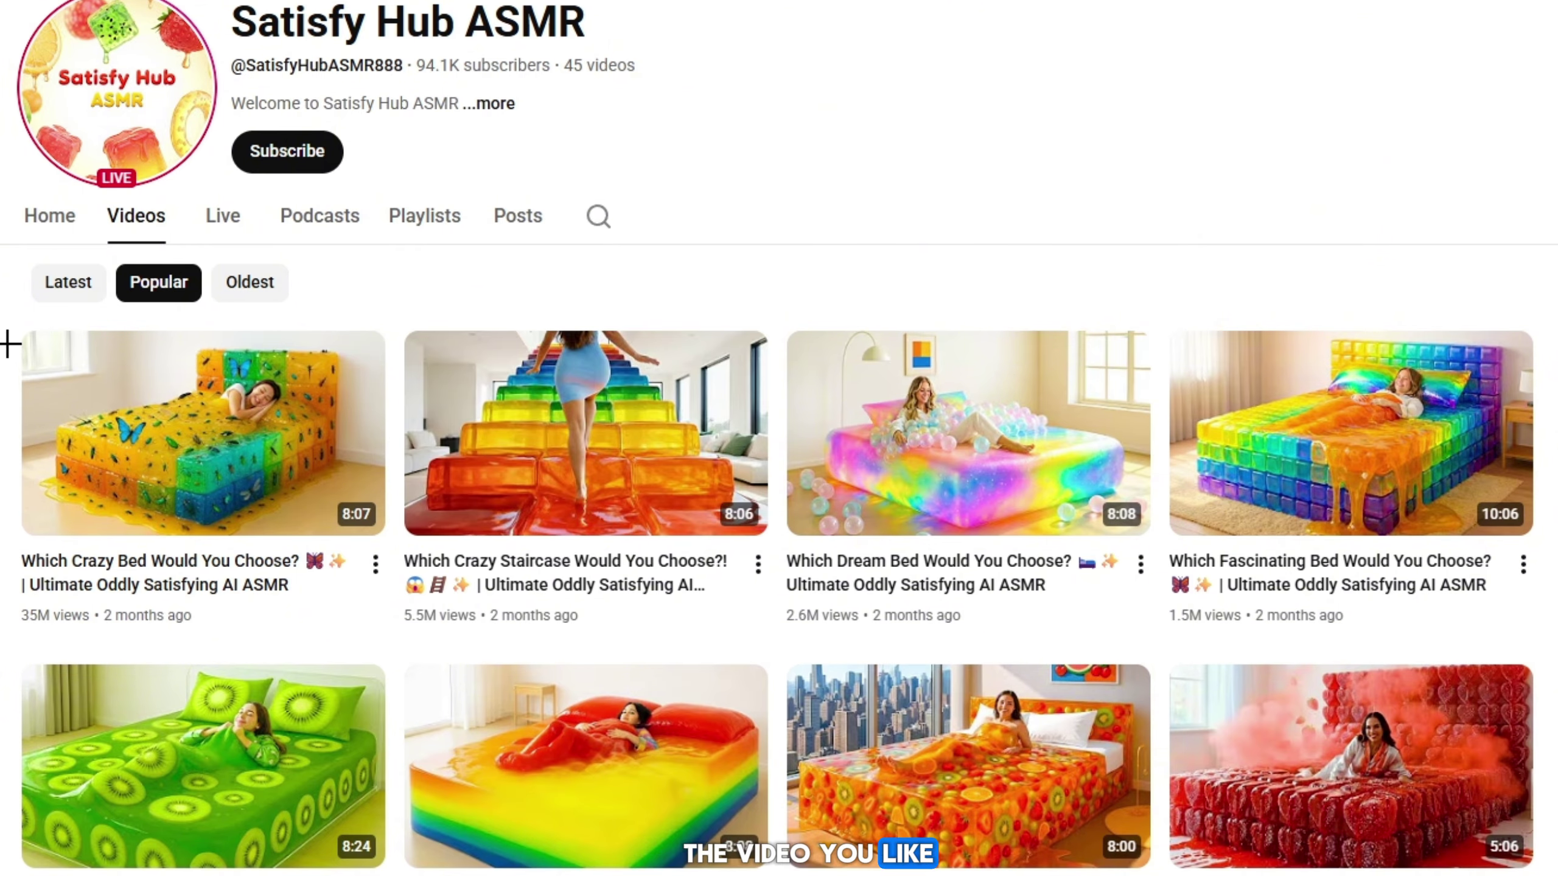
{"action": "left_click_drag", "start_coordinate": [7, 325], "coordinate": [1556, 875]}
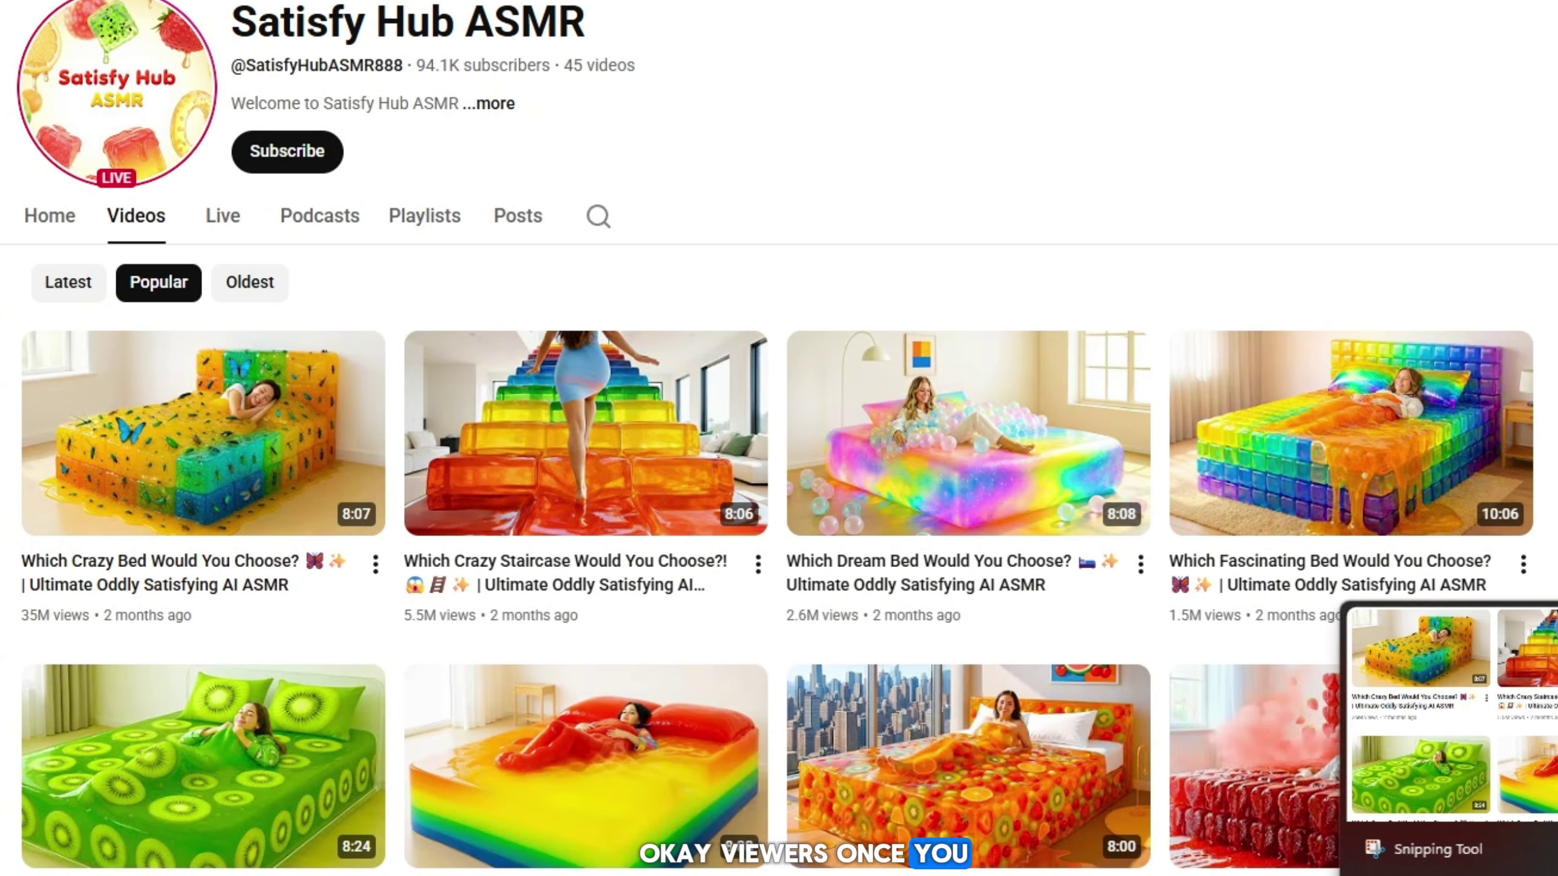
- Switch to ChatGPT and send the attached video-grid screenshot with the request for one-by-one text-to-video prompts for all the same videos
{"action": "scroll", "coordinate": [867, 757], "scroll_direction": "down", "scroll_amount": 4}
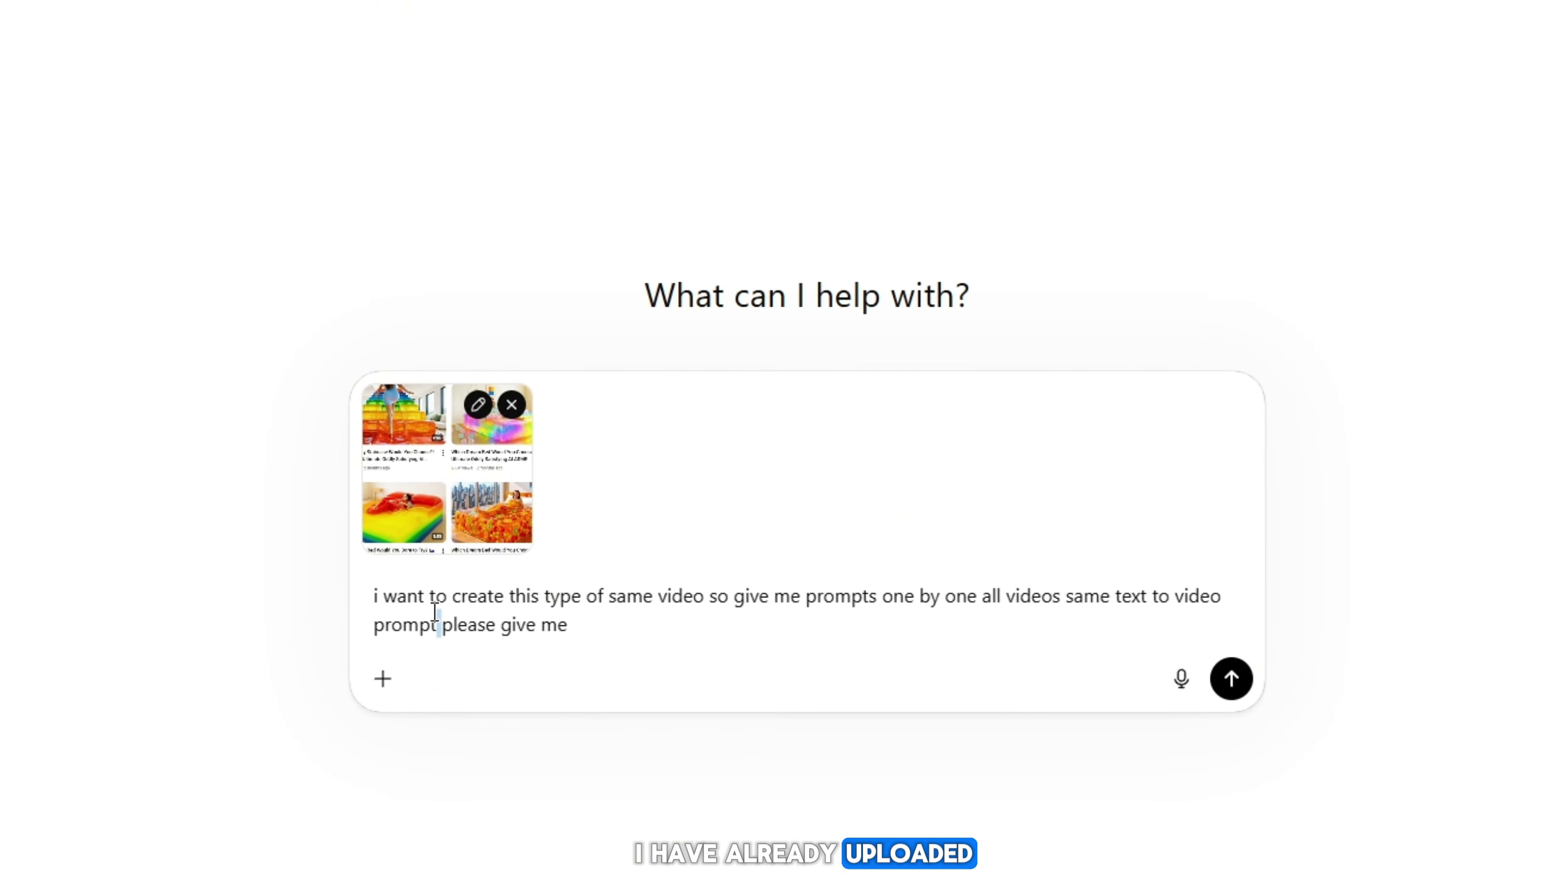
{"action": "key", "text": "ctrl+a"}
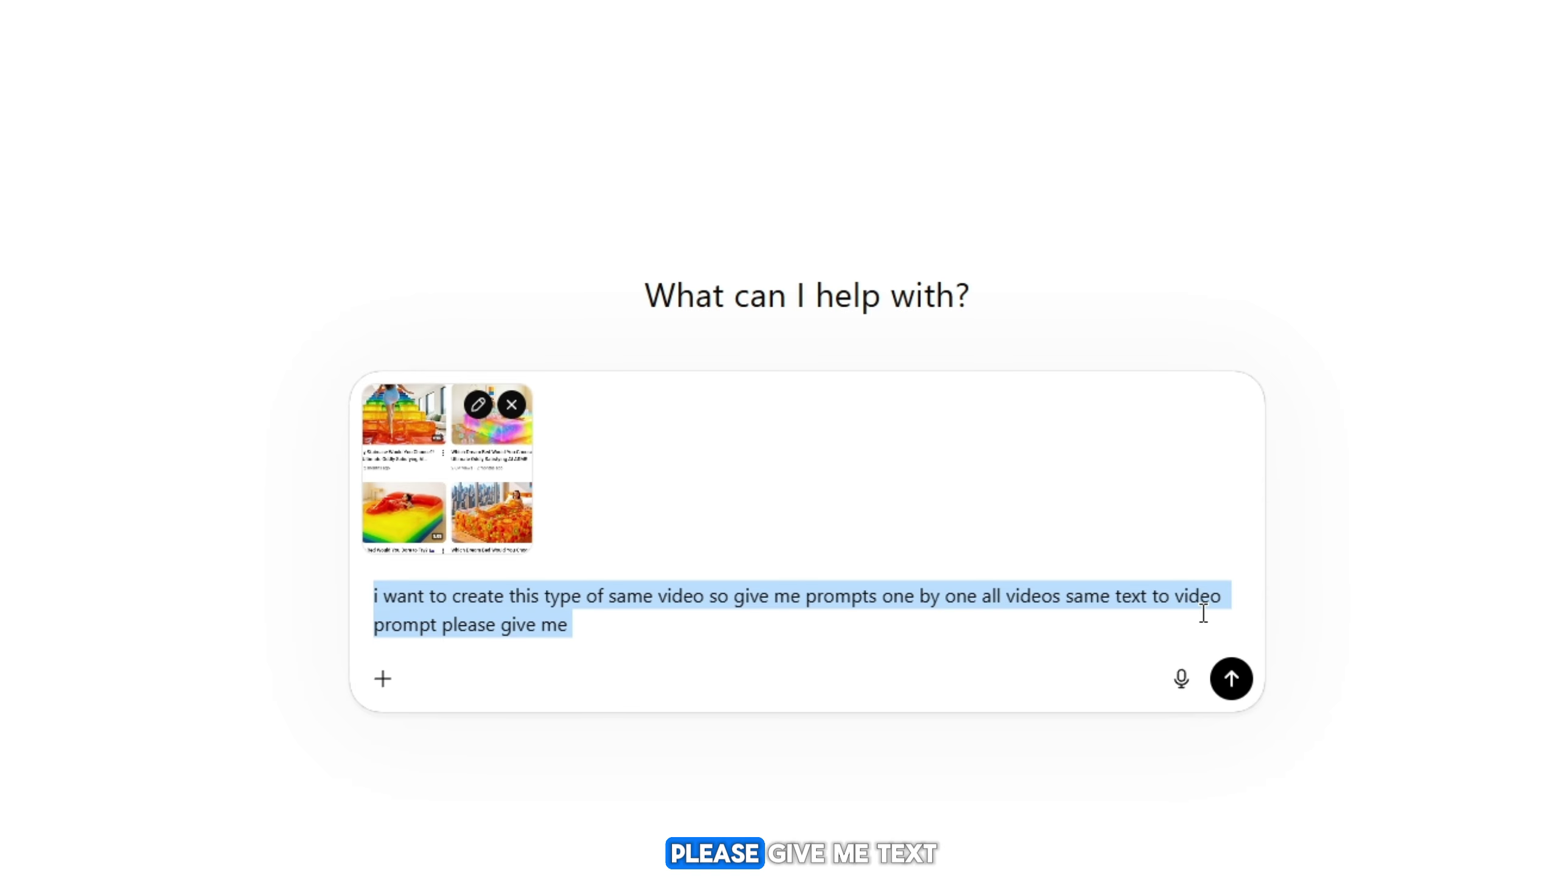
{"action": "left_click", "coordinate": [1239, 698]}
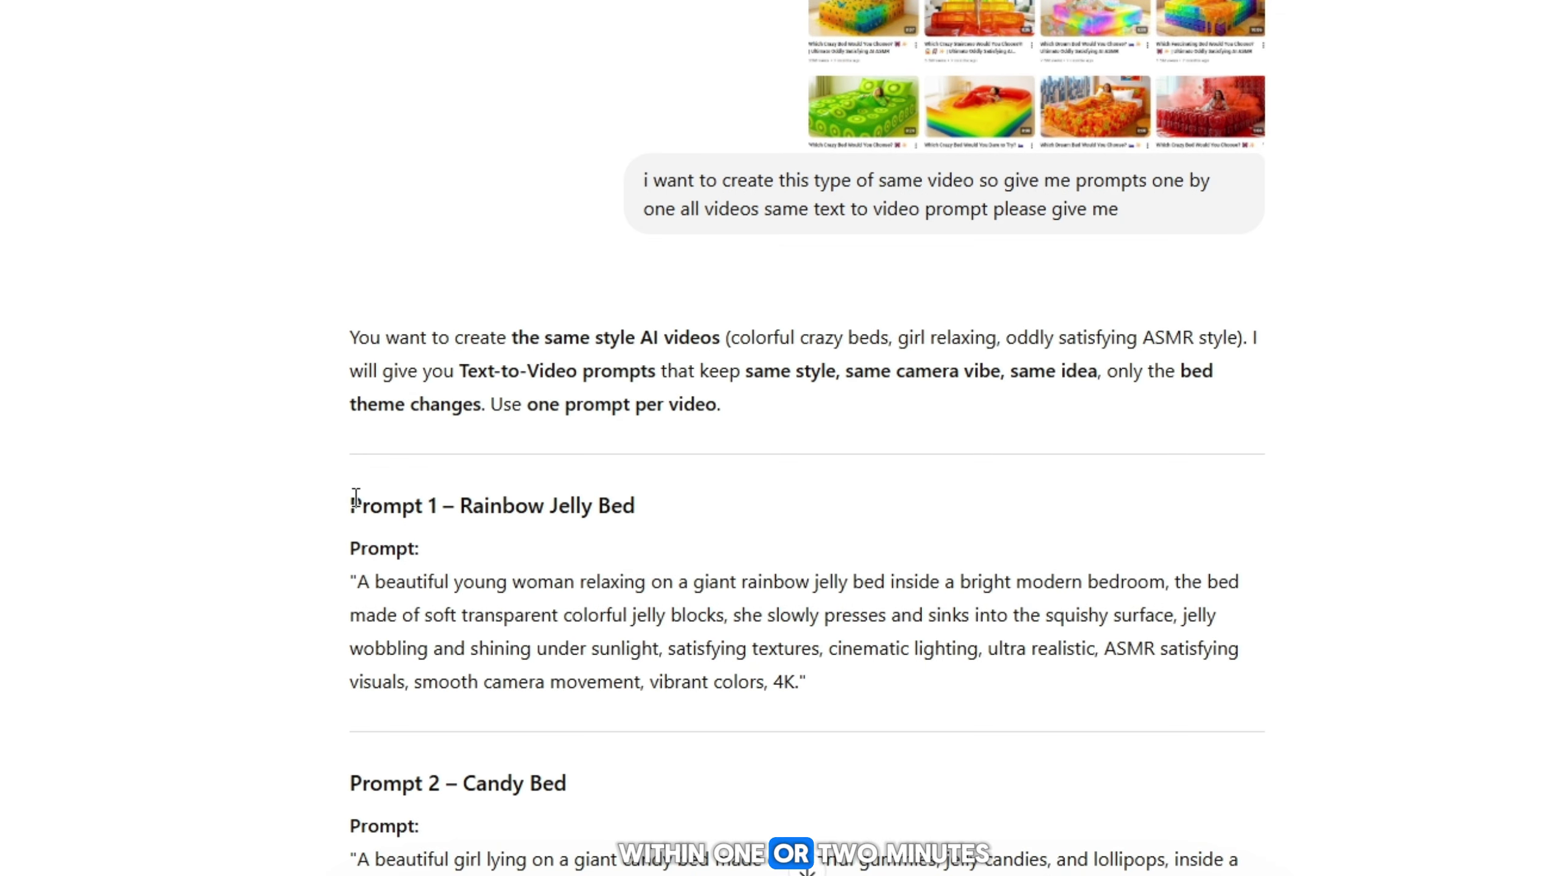
- Read through the generated text-to-video prompts in order, from the Rainbow Jelly Bed to the Marshmallow Bed
{"action": "left_click", "coordinate": [742, 509]}
{"action": "scroll", "coordinate": [689, 550], "scroll_direction": "down", "scroll_amount": 4}
{"action": "left_click_drag", "start_coordinate": [306, 553], "coordinate": [667, 542]}
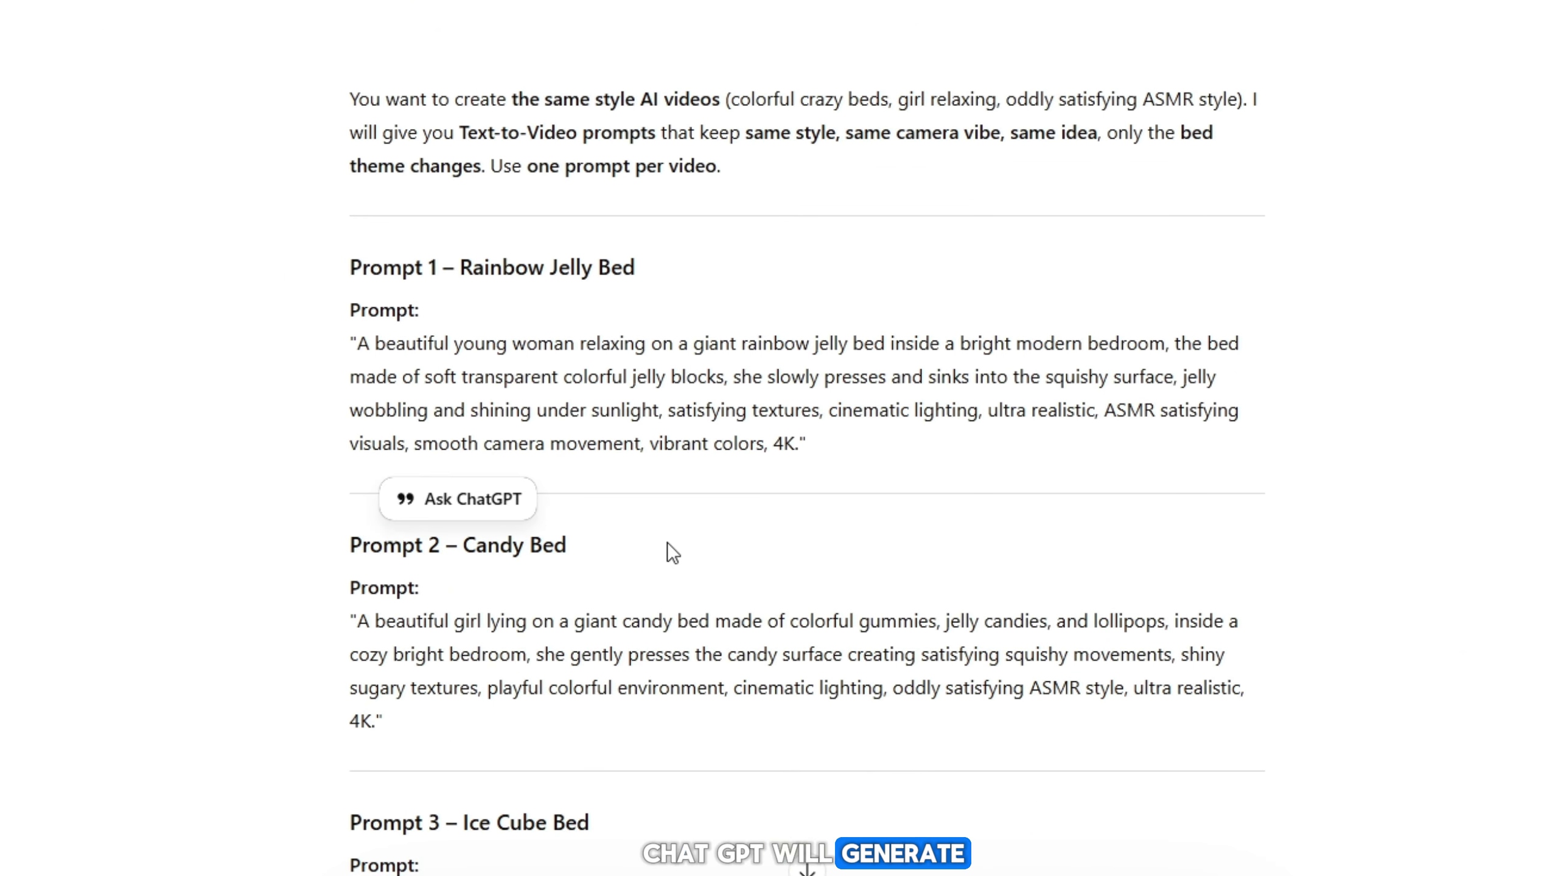
{"action": "left_click", "coordinate": [666, 543]}
{"action": "left_click_drag", "start_coordinate": [327, 816], "coordinate": [680, 812]}
{"action": "left_click", "coordinate": [680, 812]}
{"action": "scroll", "coordinate": [677, 718], "scroll_direction": "down", "scroll_amount": 8}
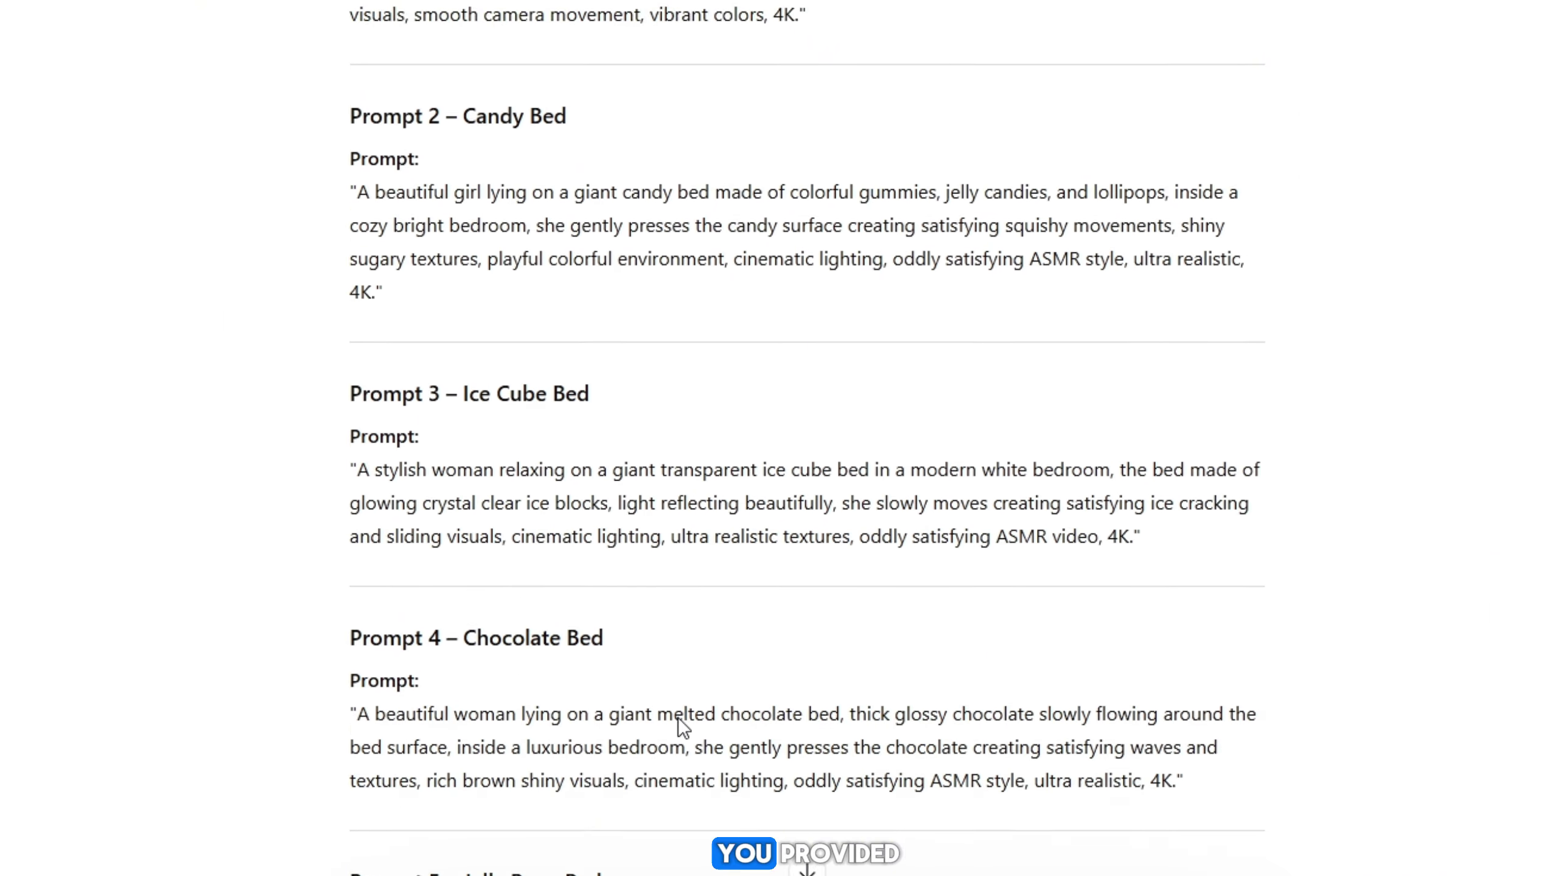
{"action": "scroll", "coordinate": [677, 584], "scroll_direction": "down", "scroll_amount": 4}
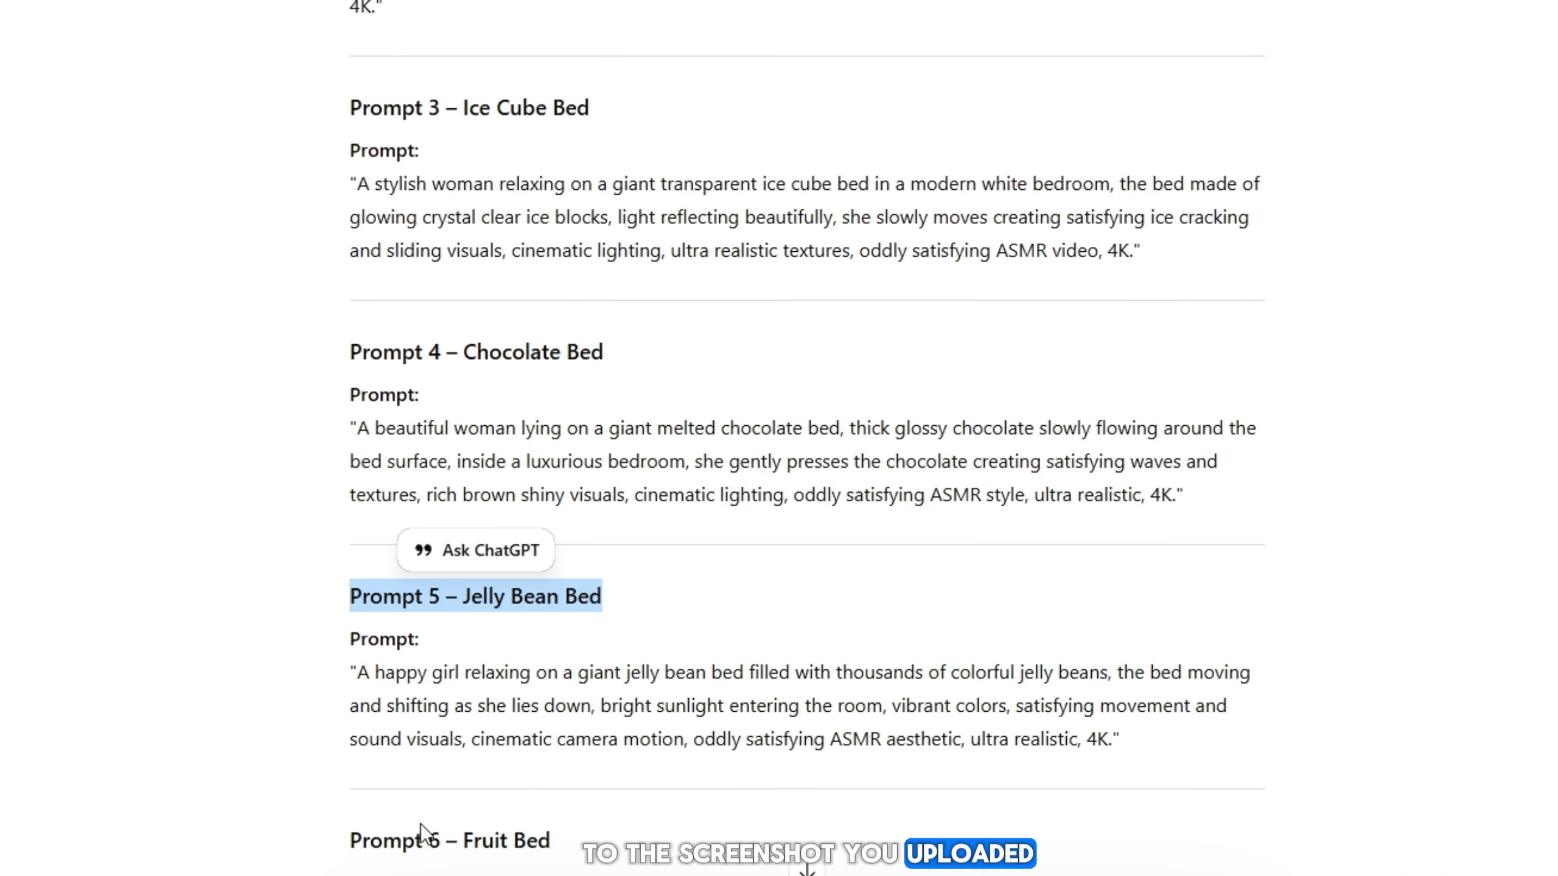
{"action": "scroll", "coordinate": [638, 835], "scroll_direction": "down", "scroll_amount": 6}
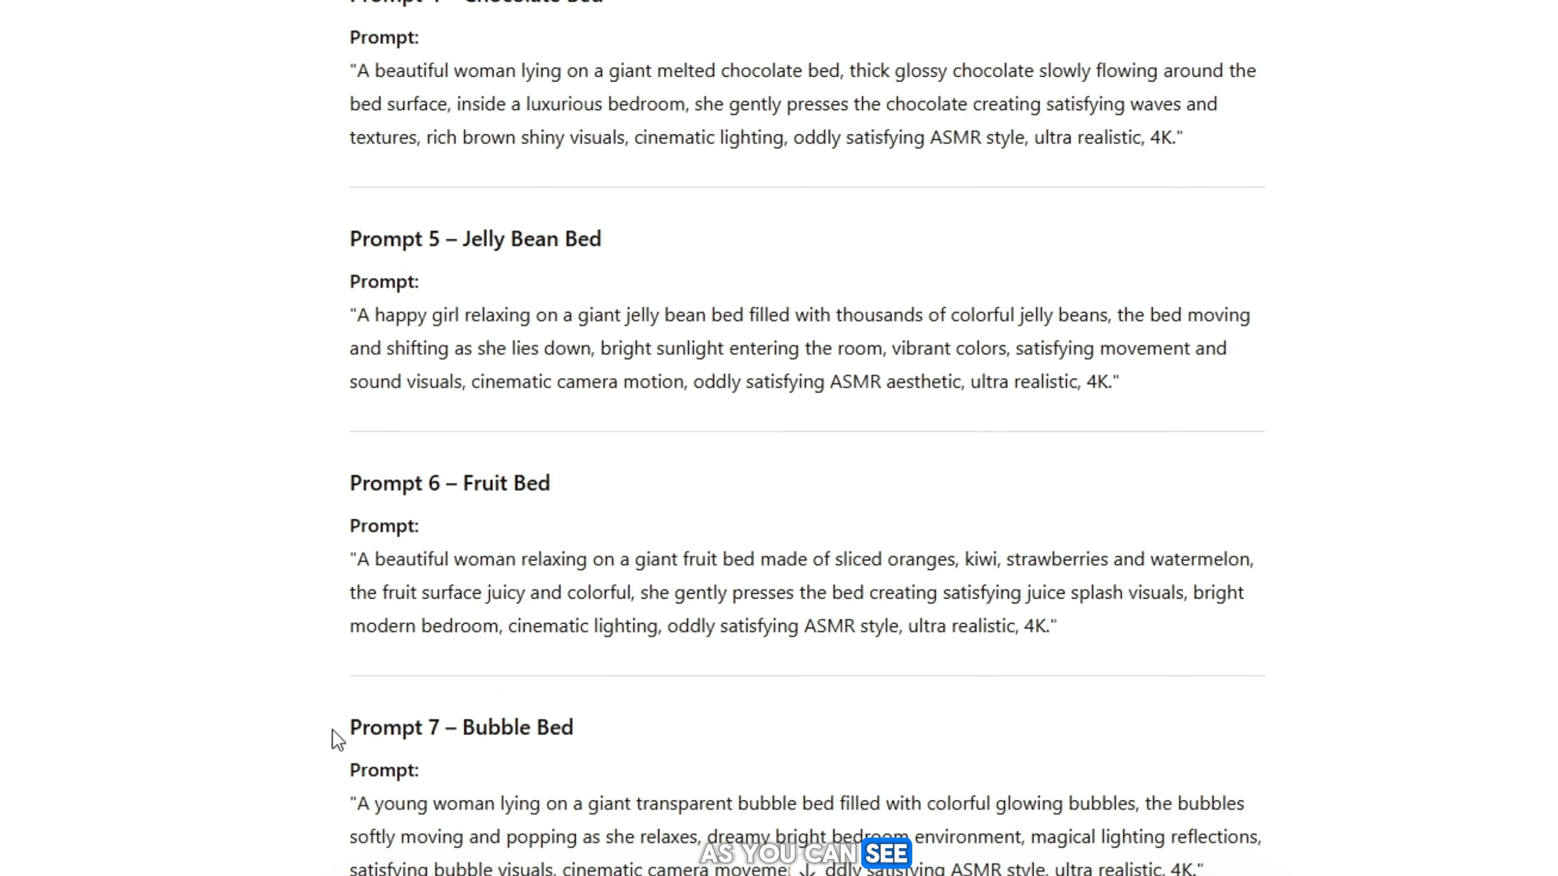
{"action": "scroll", "coordinate": [706, 721], "scroll_direction": "down", "scroll_amount": 4}
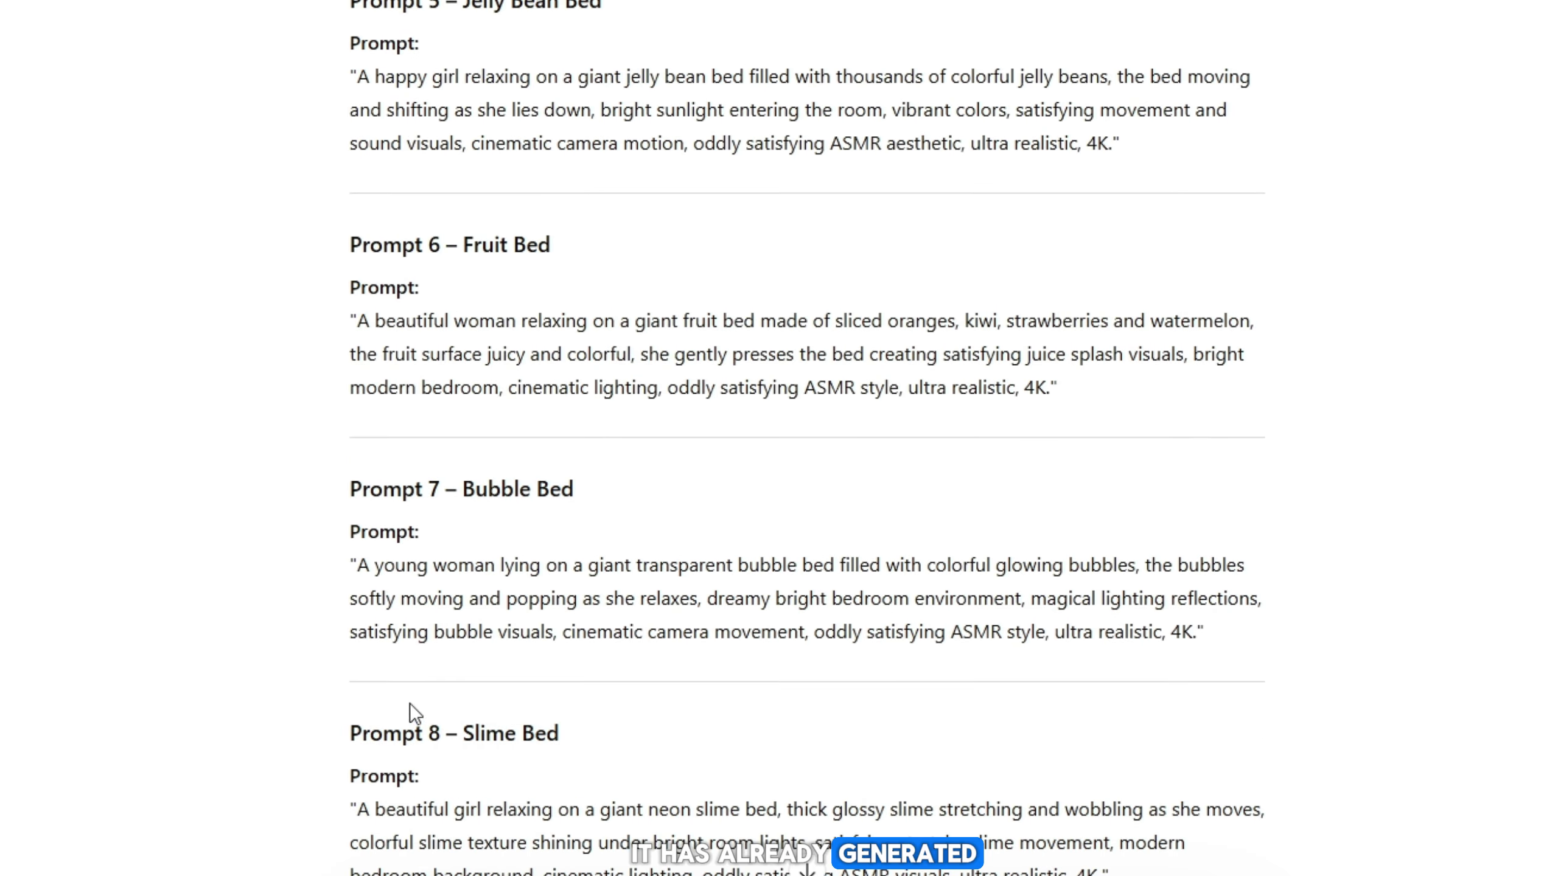
{"action": "left_click", "coordinate": [628, 746]}
{"action": "scroll", "coordinate": [576, 712], "scroll_direction": "down", "scroll_amount": 10}
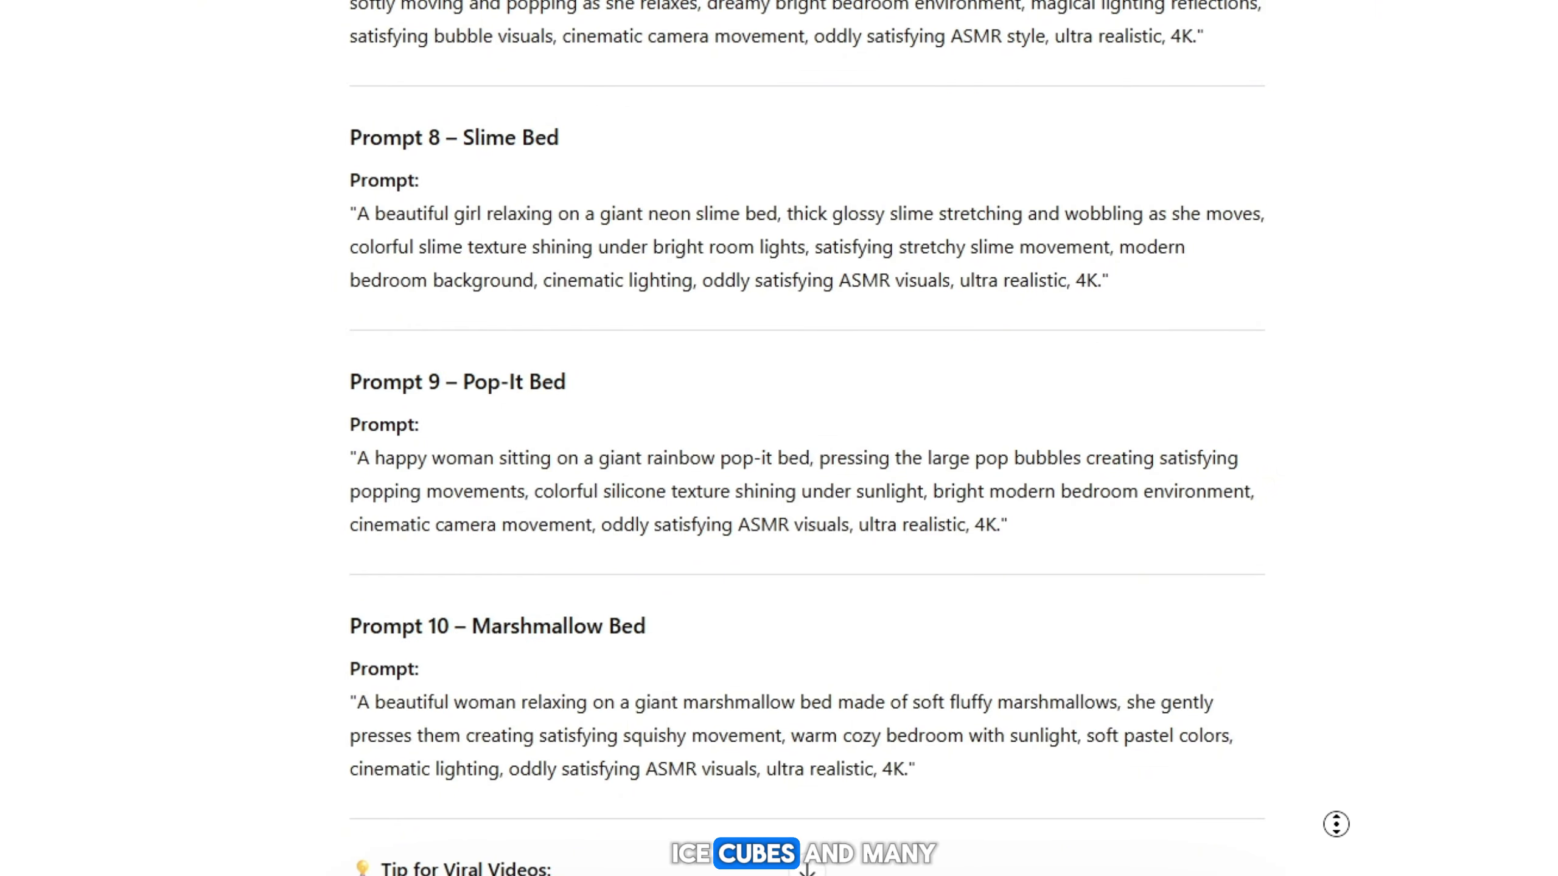
- Review the generated bed prompts again in reverse order, back to the introduction above Prompt 1
{"action": "scroll", "coordinate": [1335, 823], "scroll_direction": "up", "scroll_amount": 3}
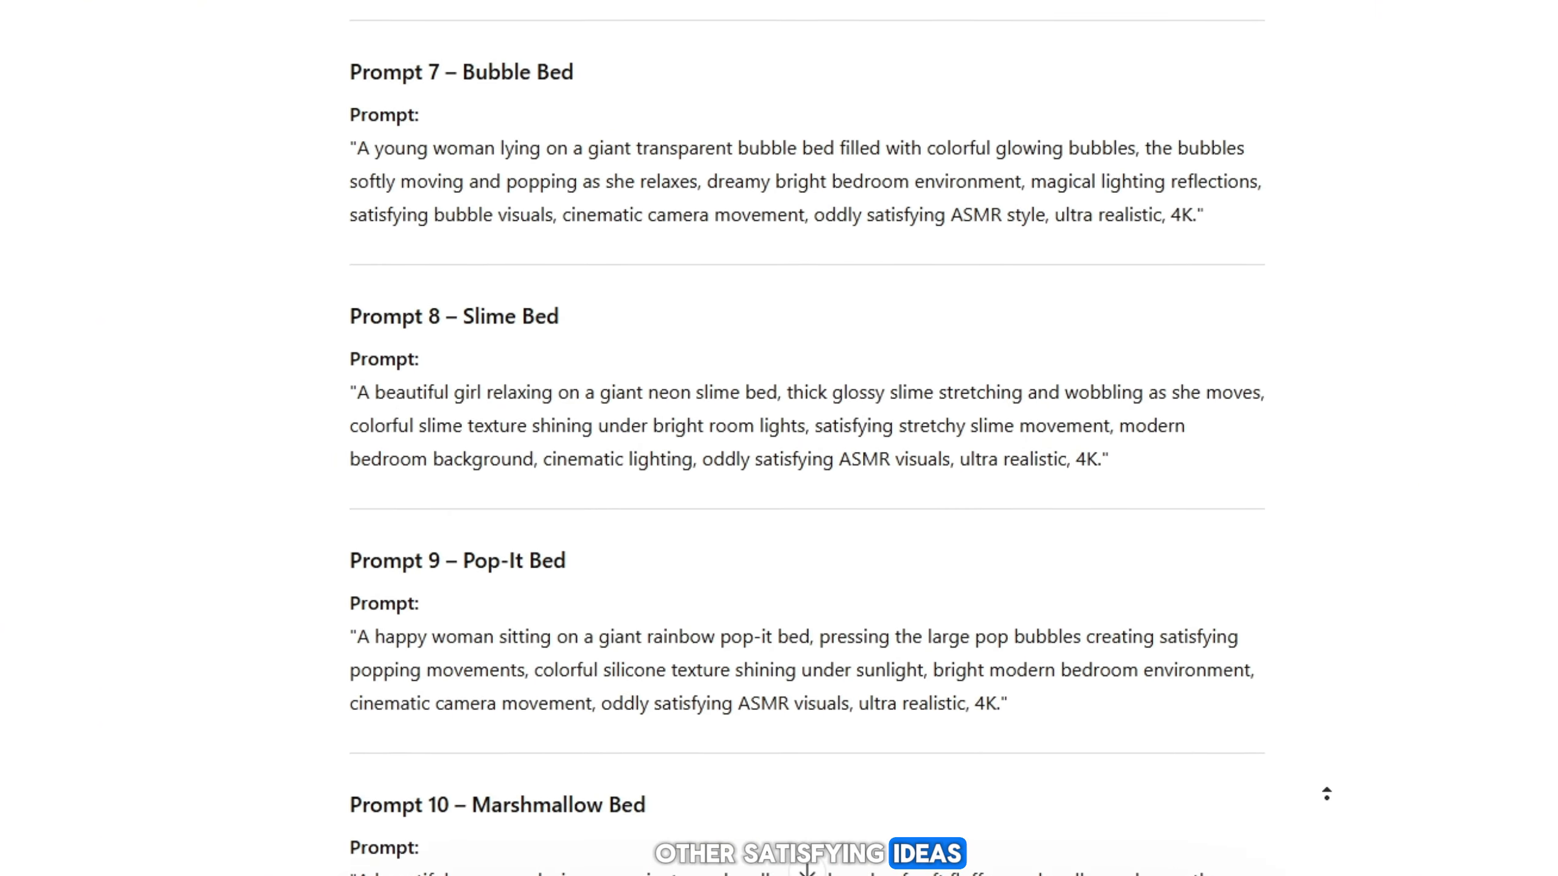
{"action": "scroll", "coordinate": [1326, 794], "scroll_direction": "up", "scroll_amount": 3}
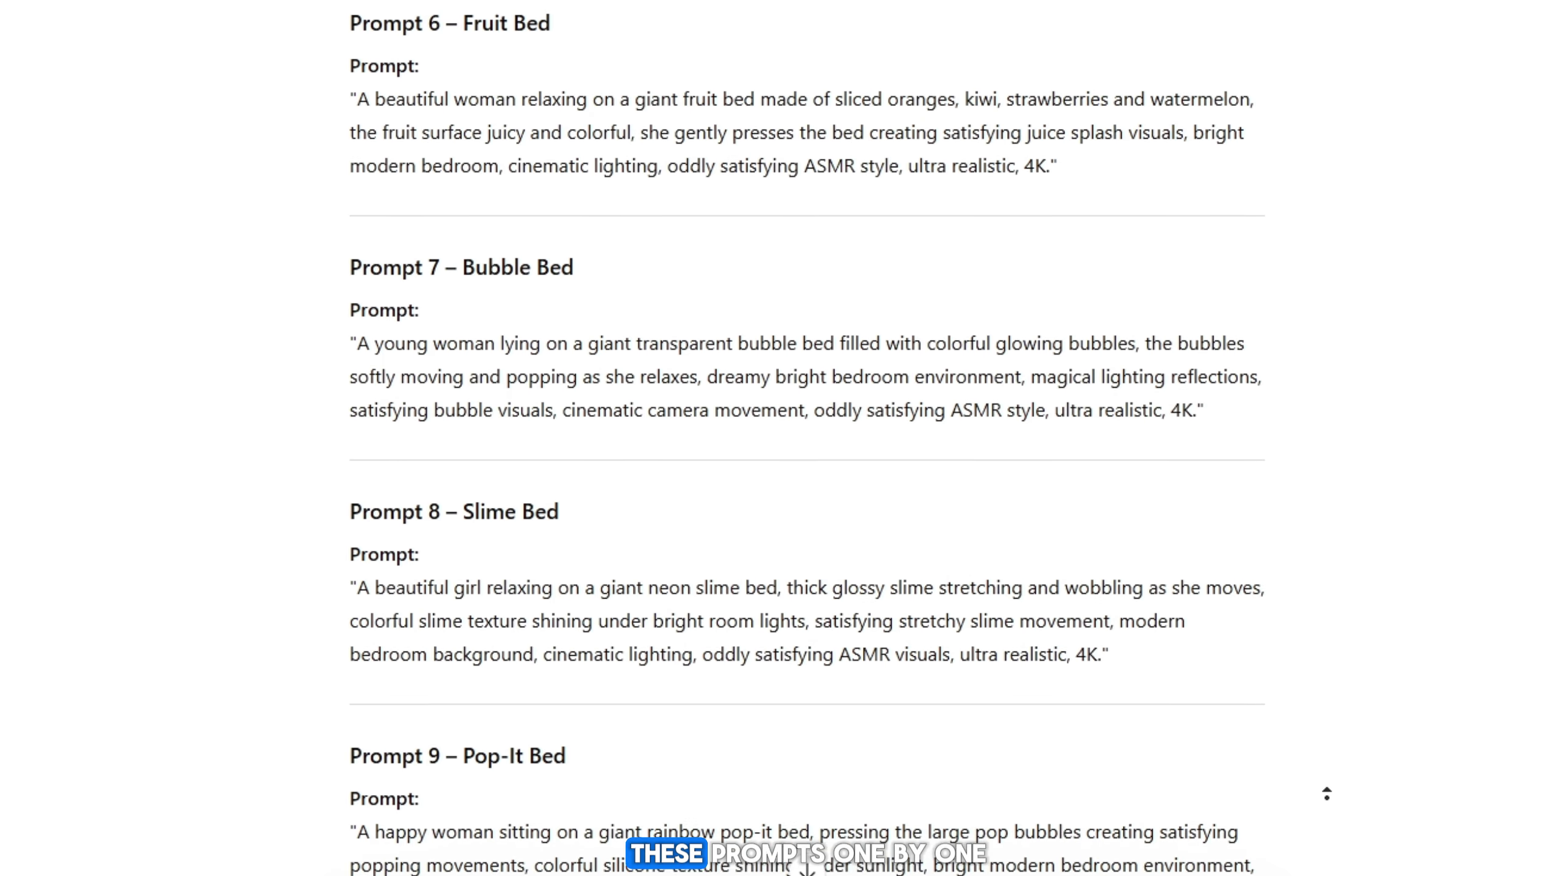
{"action": "scroll", "coordinate": [1325, 794], "scroll_direction": "up", "scroll_amount": 3}
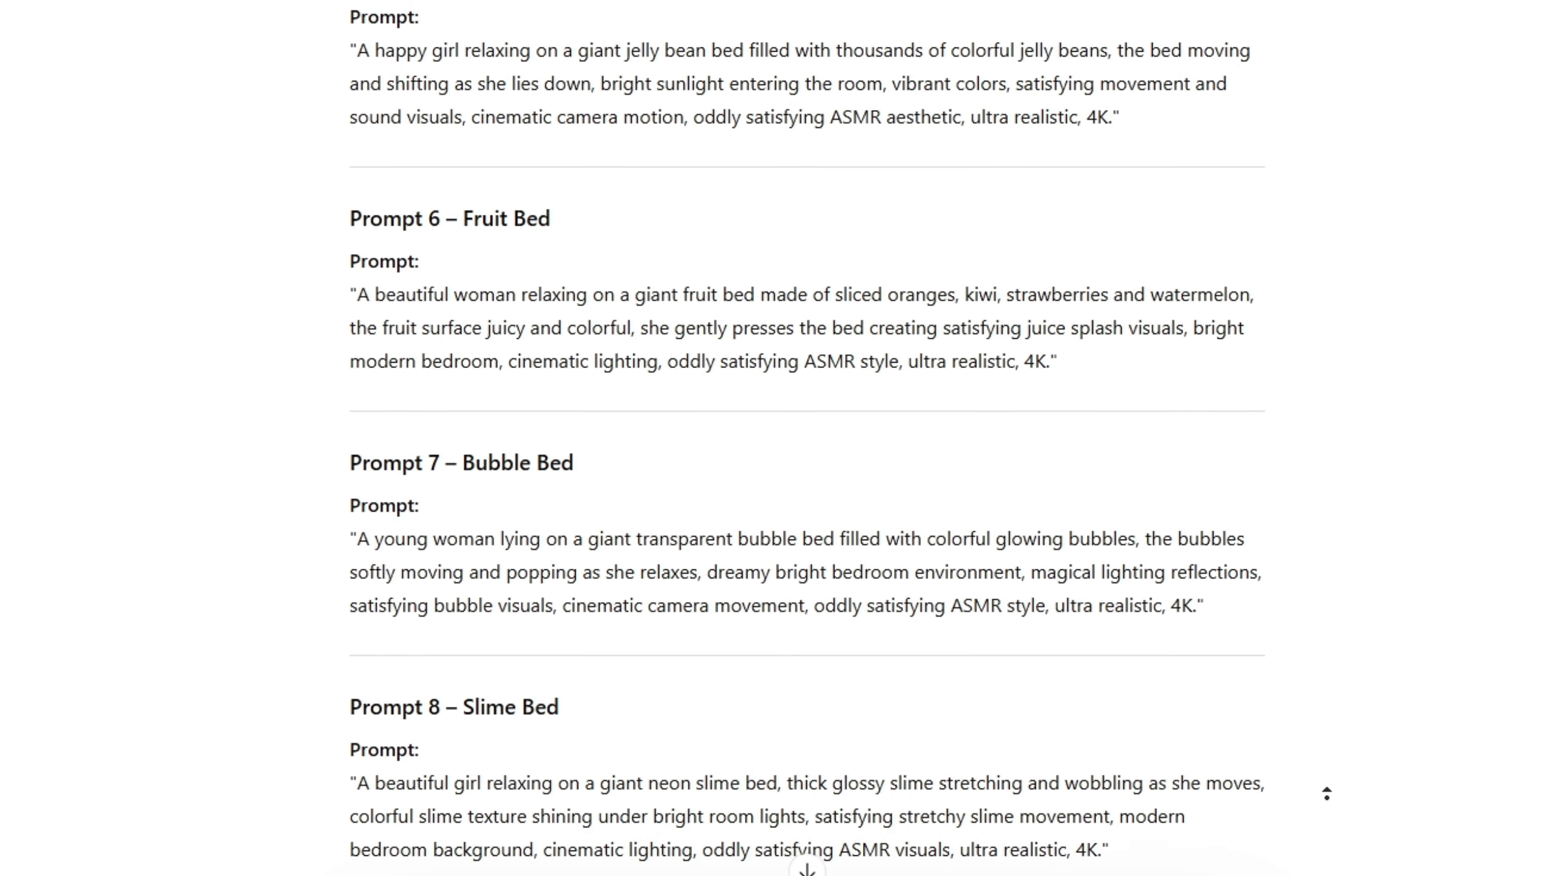
{"action": "scroll", "coordinate": [1325, 793], "scroll_direction": "up", "scroll_amount": 3}
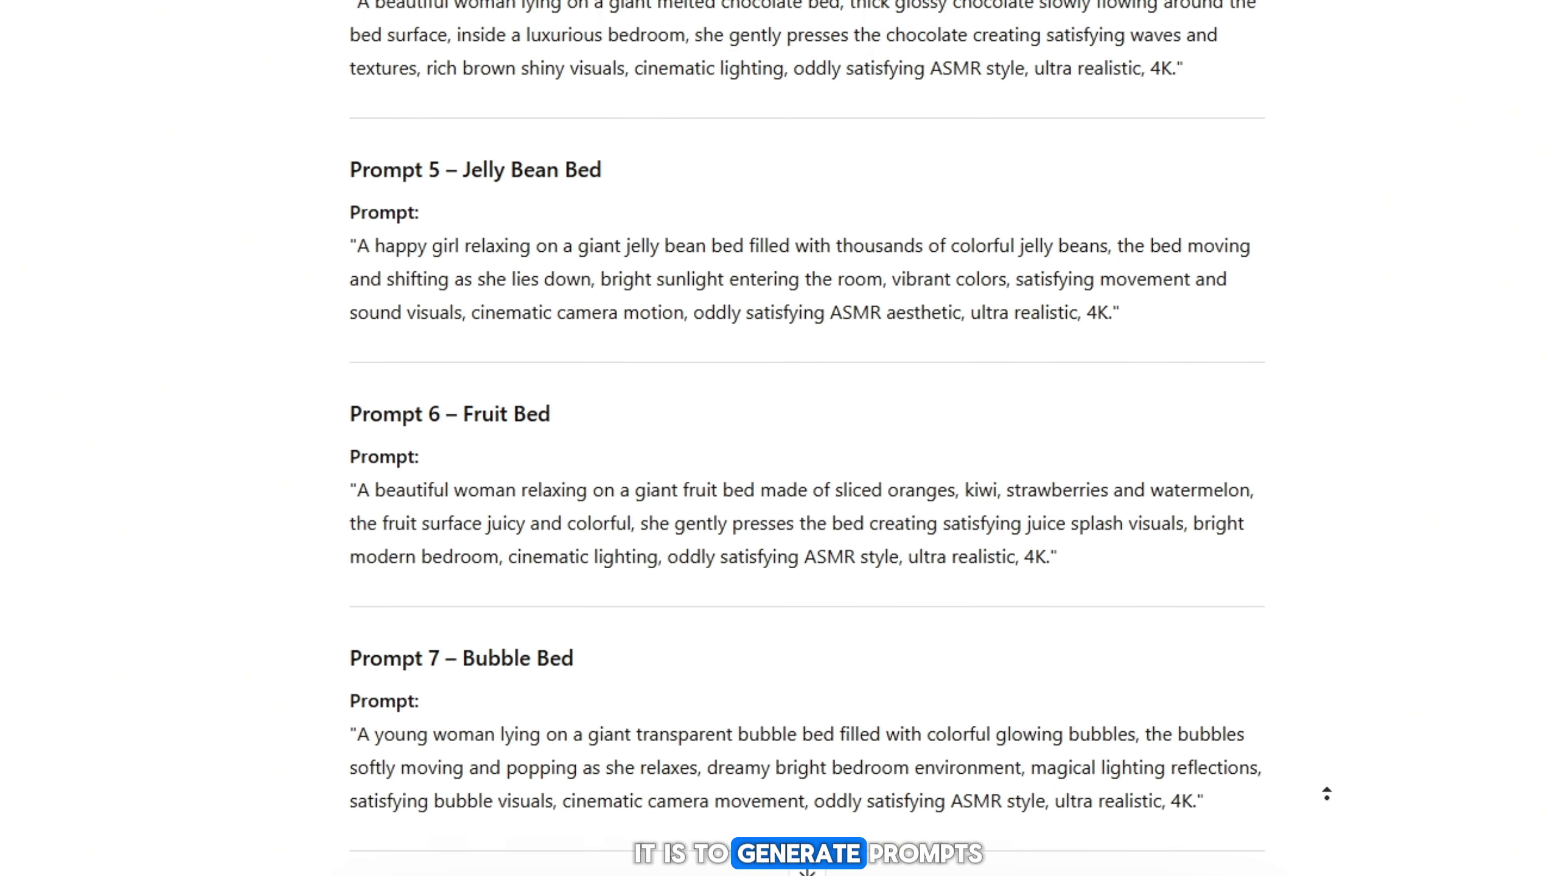
{"action": "scroll", "coordinate": [1326, 793], "scroll_direction": "up", "scroll_amount": 3}
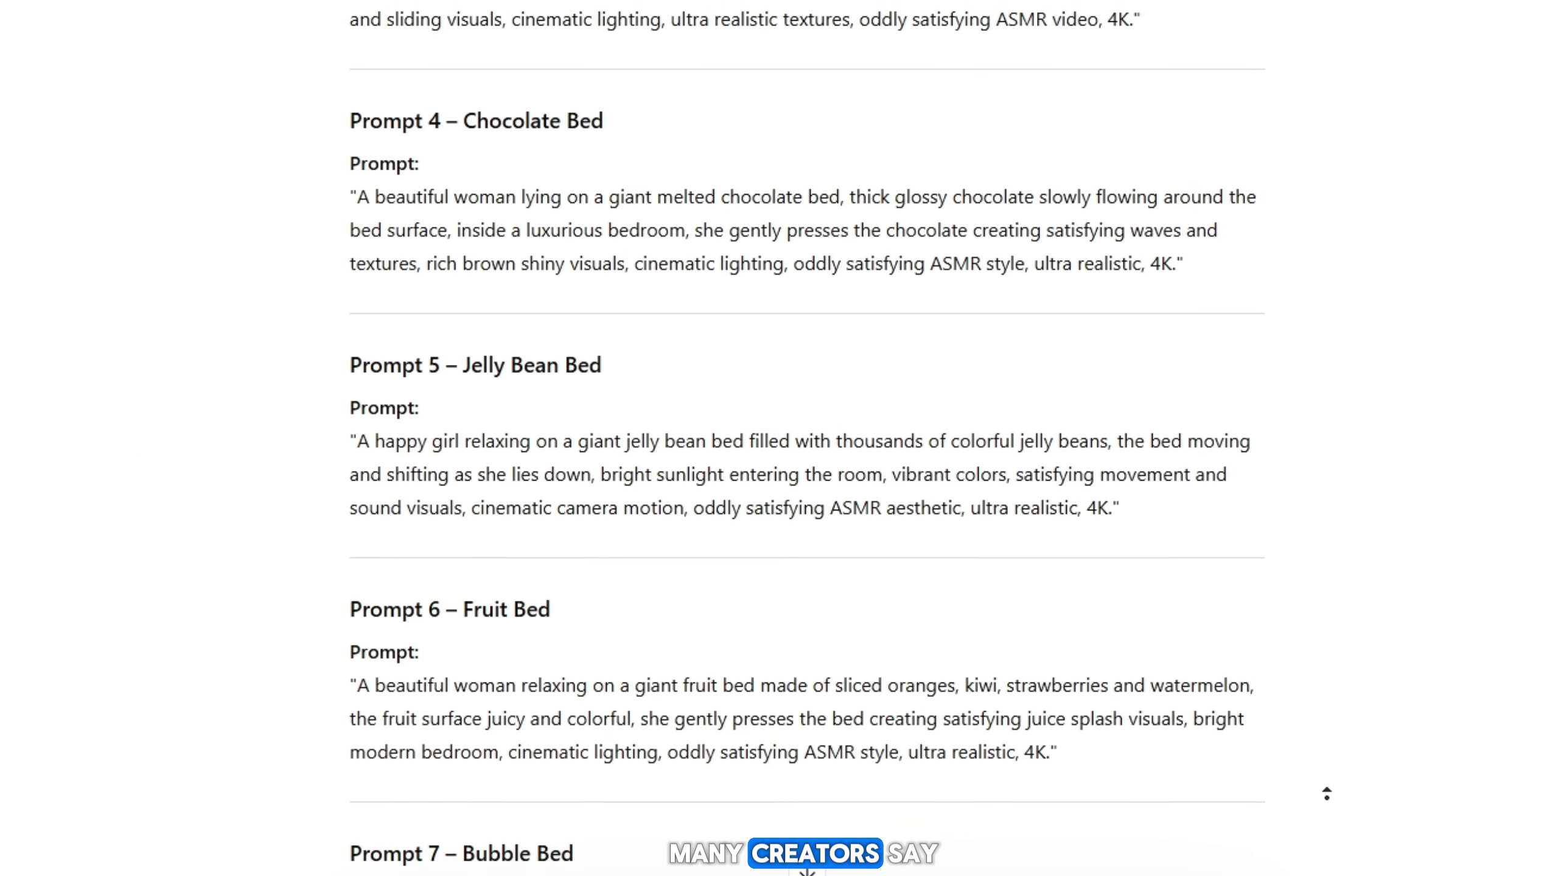
{"action": "scroll", "coordinate": [1326, 793], "scroll_direction": "up", "scroll_amount": 3}
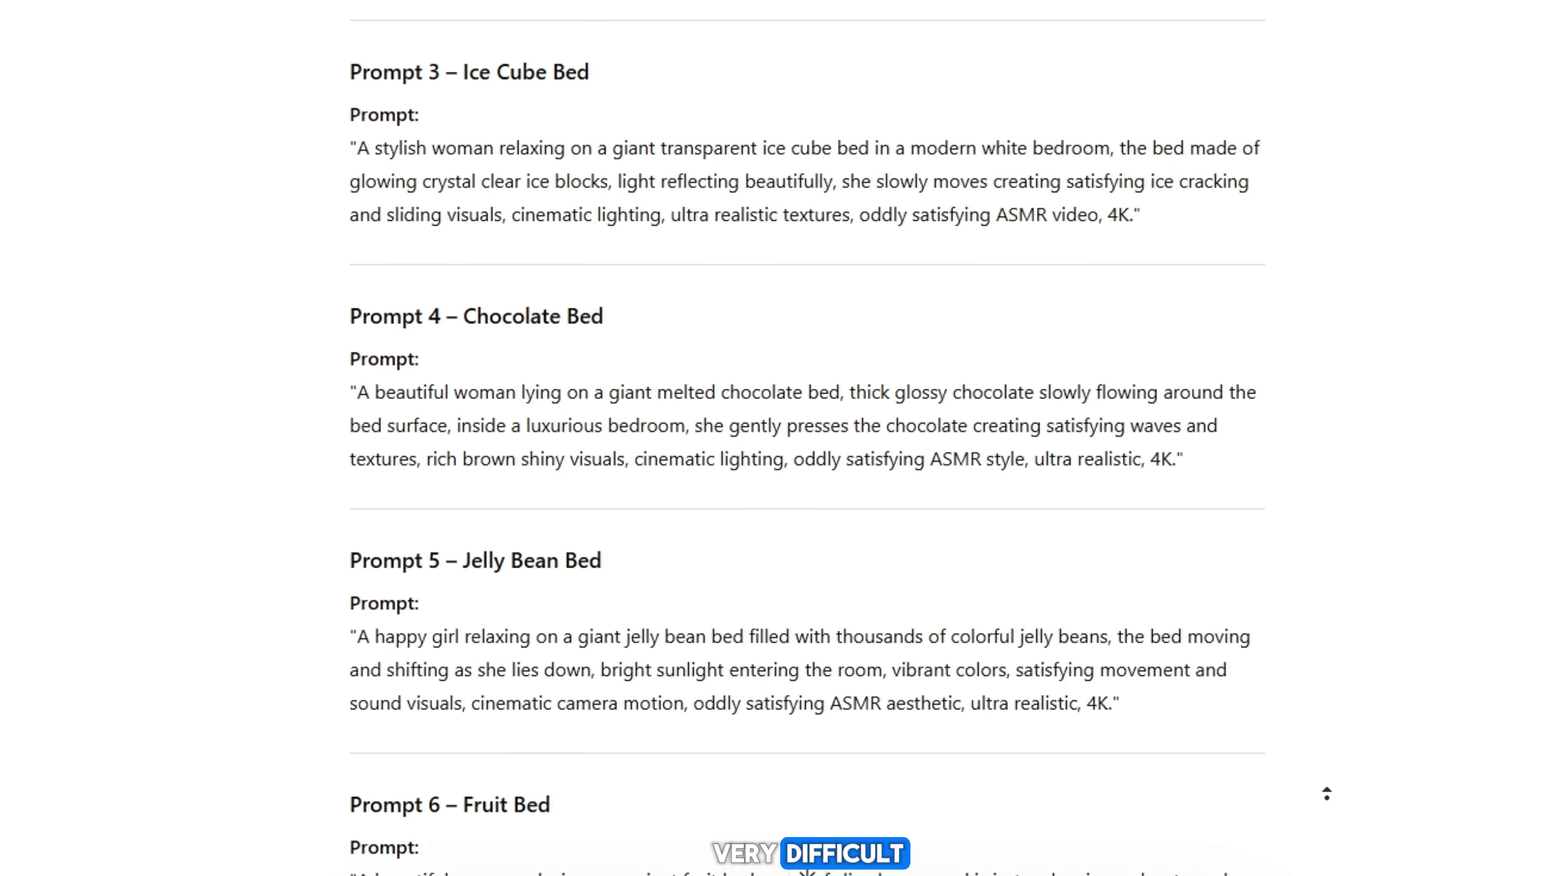
{"action": "scroll", "coordinate": [1326, 794], "scroll_direction": "up", "scroll_amount": 3}
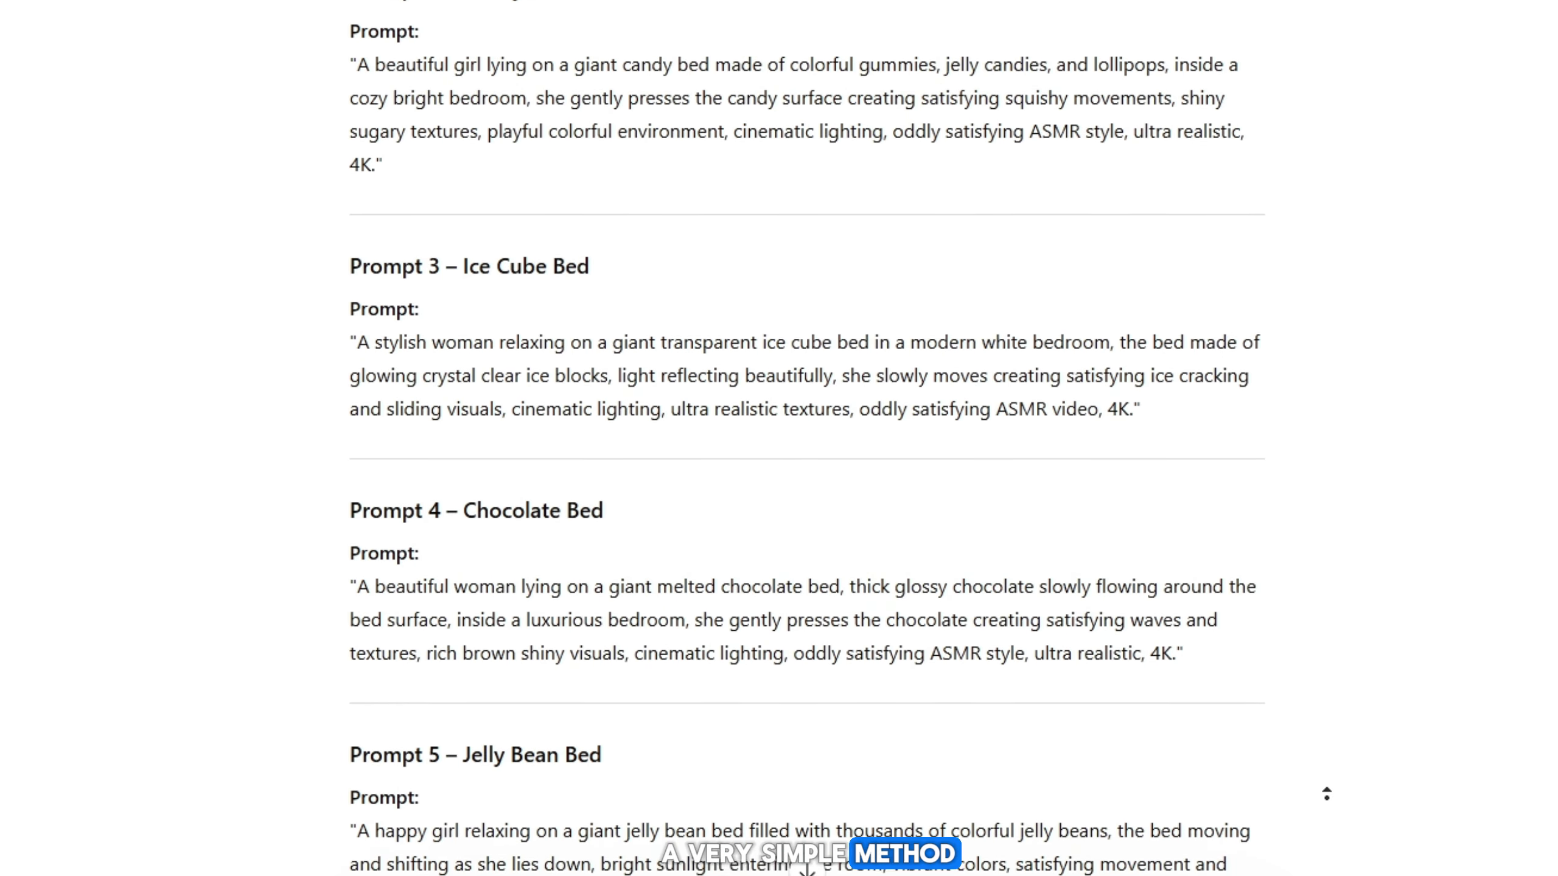
{"action": "scroll", "coordinate": [1326, 793], "scroll_direction": "up", "scroll_amount": 3}
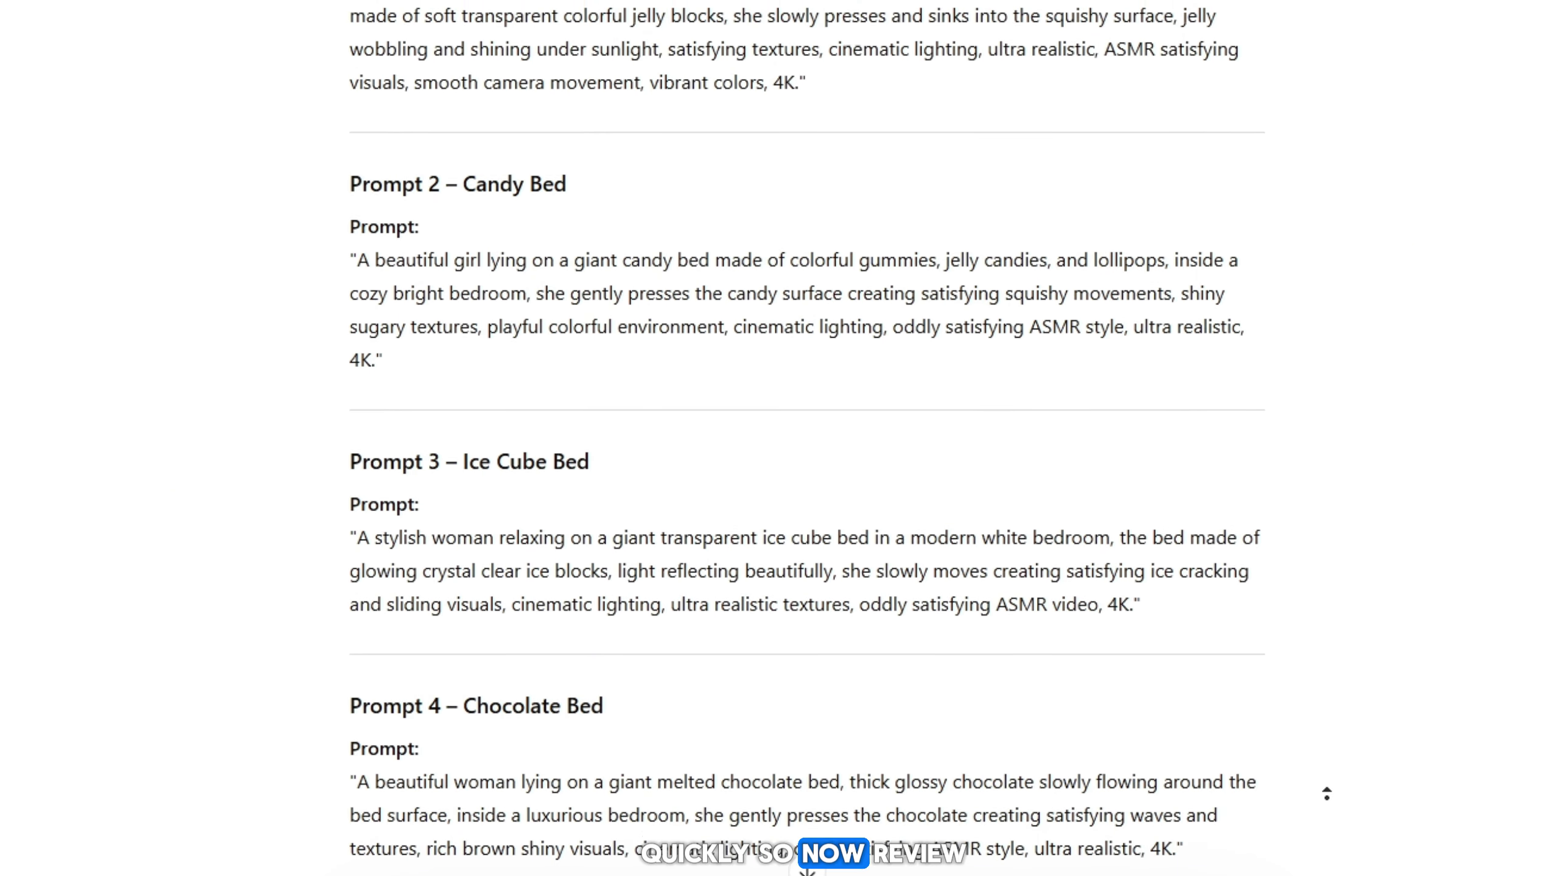
{"action": "scroll", "coordinate": [1326, 793], "scroll_direction": "up", "scroll_amount": 3}
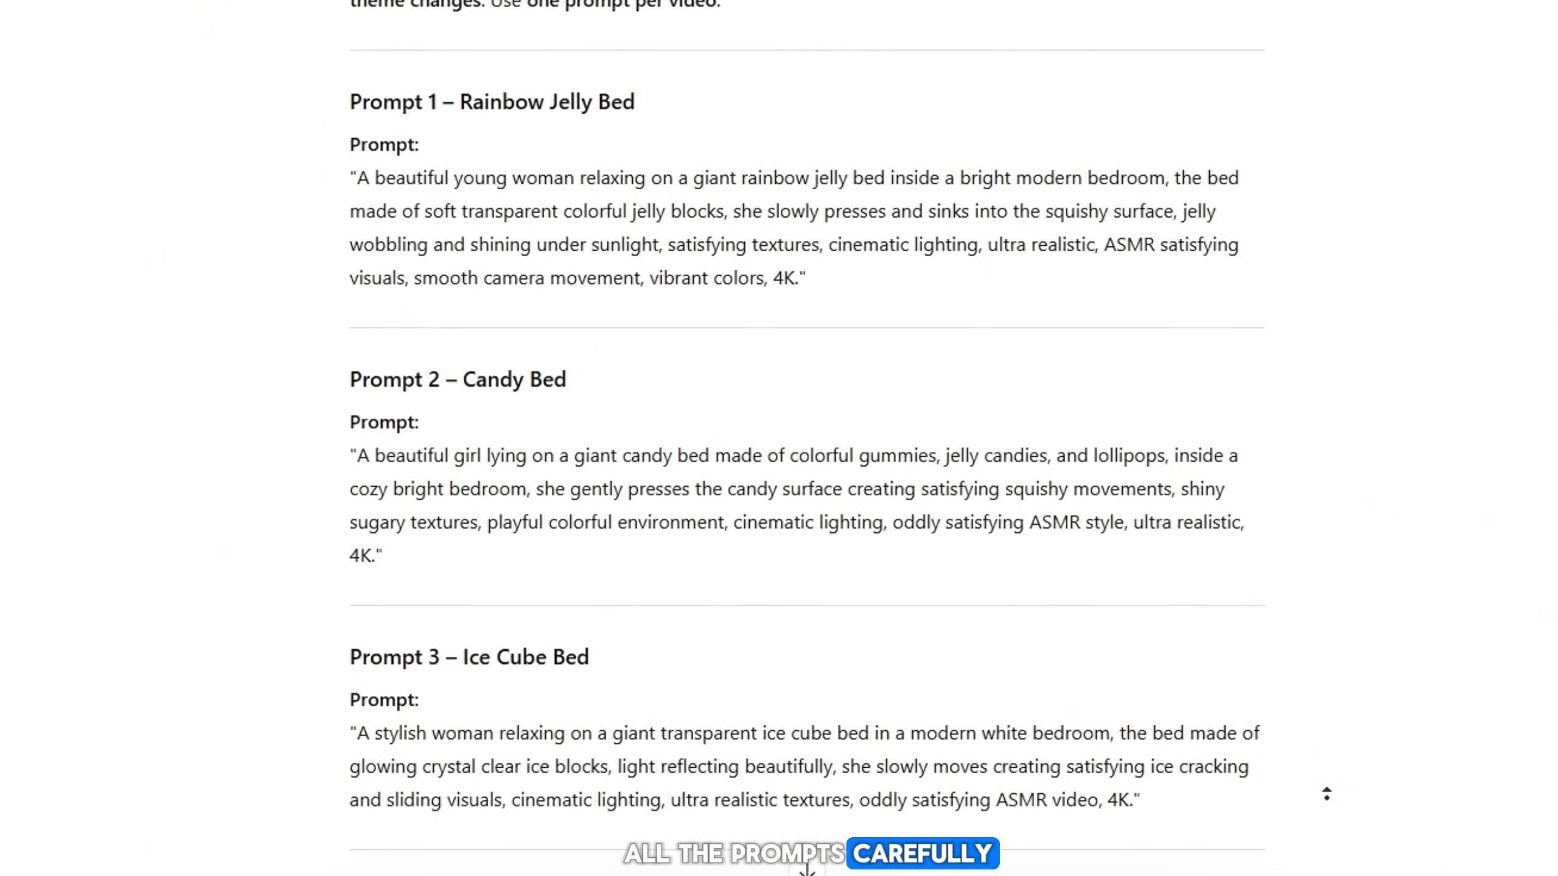
{"action": "scroll", "coordinate": [1325, 793], "scroll_direction": "up", "scroll_amount": 3}
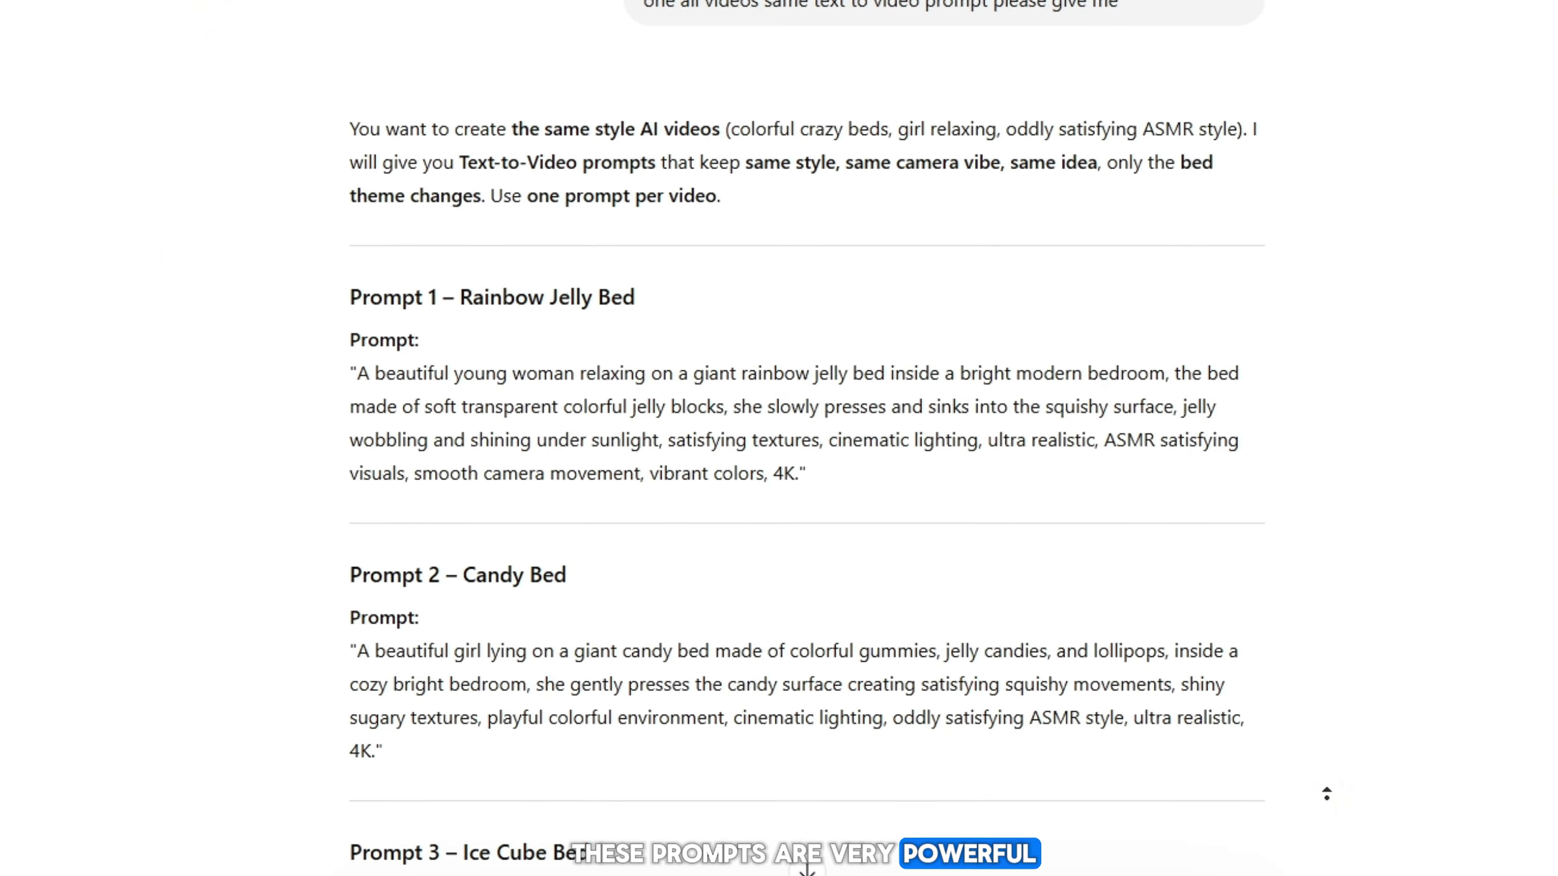
- Copy the full Prompt 1 – Rainbow Jelly Bed text, including its heading
{"action": "scroll", "coordinate": [1326, 793], "scroll_direction": "up", "scroll_amount": 1}
{"action": "scroll", "coordinate": [323, 567], "scroll_direction": "down", "scroll_amount": 2}
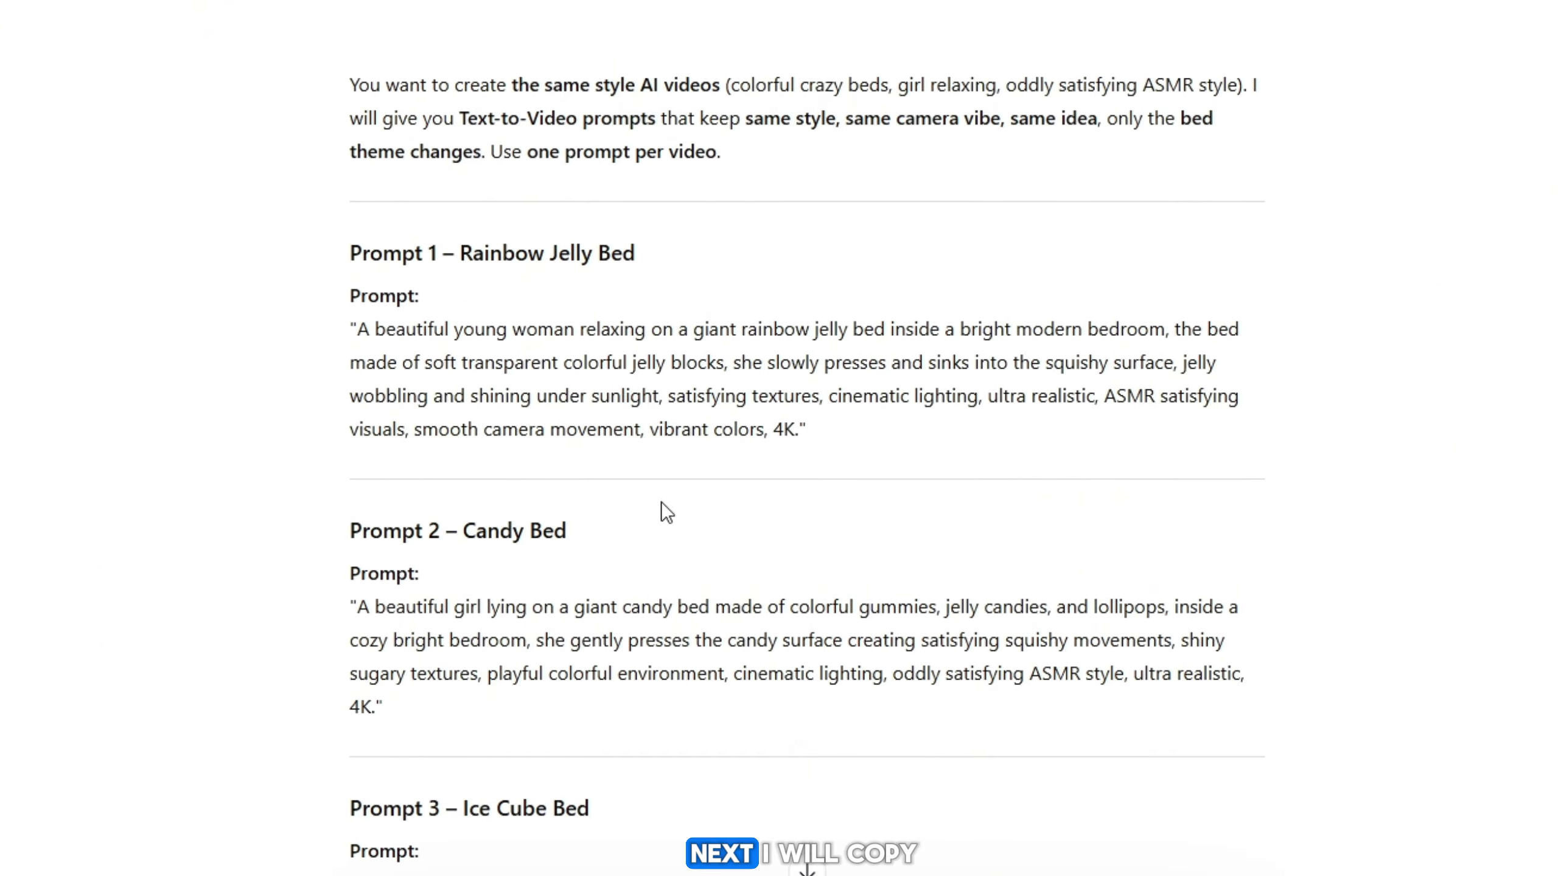
{"action": "left_click_drag", "start_coordinate": [807, 429], "coordinate": [348, 251]}
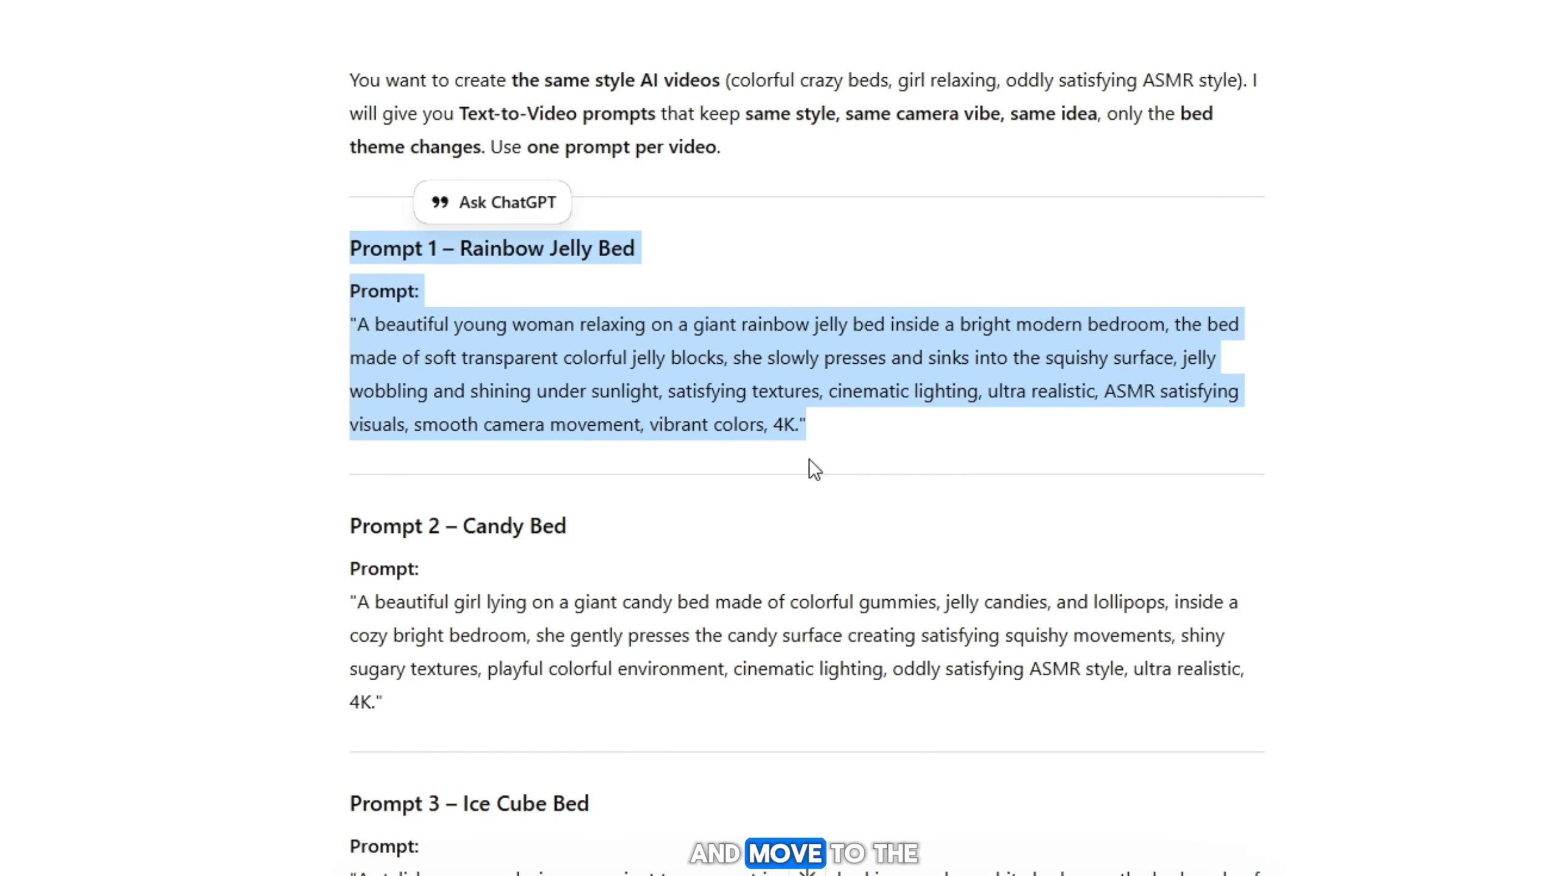
{"action": "right_click", "coordinate": [746, 420]}
{"action": "left_click", "coordinate": [778, 435]}
{"action": "left_click", "coordinate": [881, 447]}
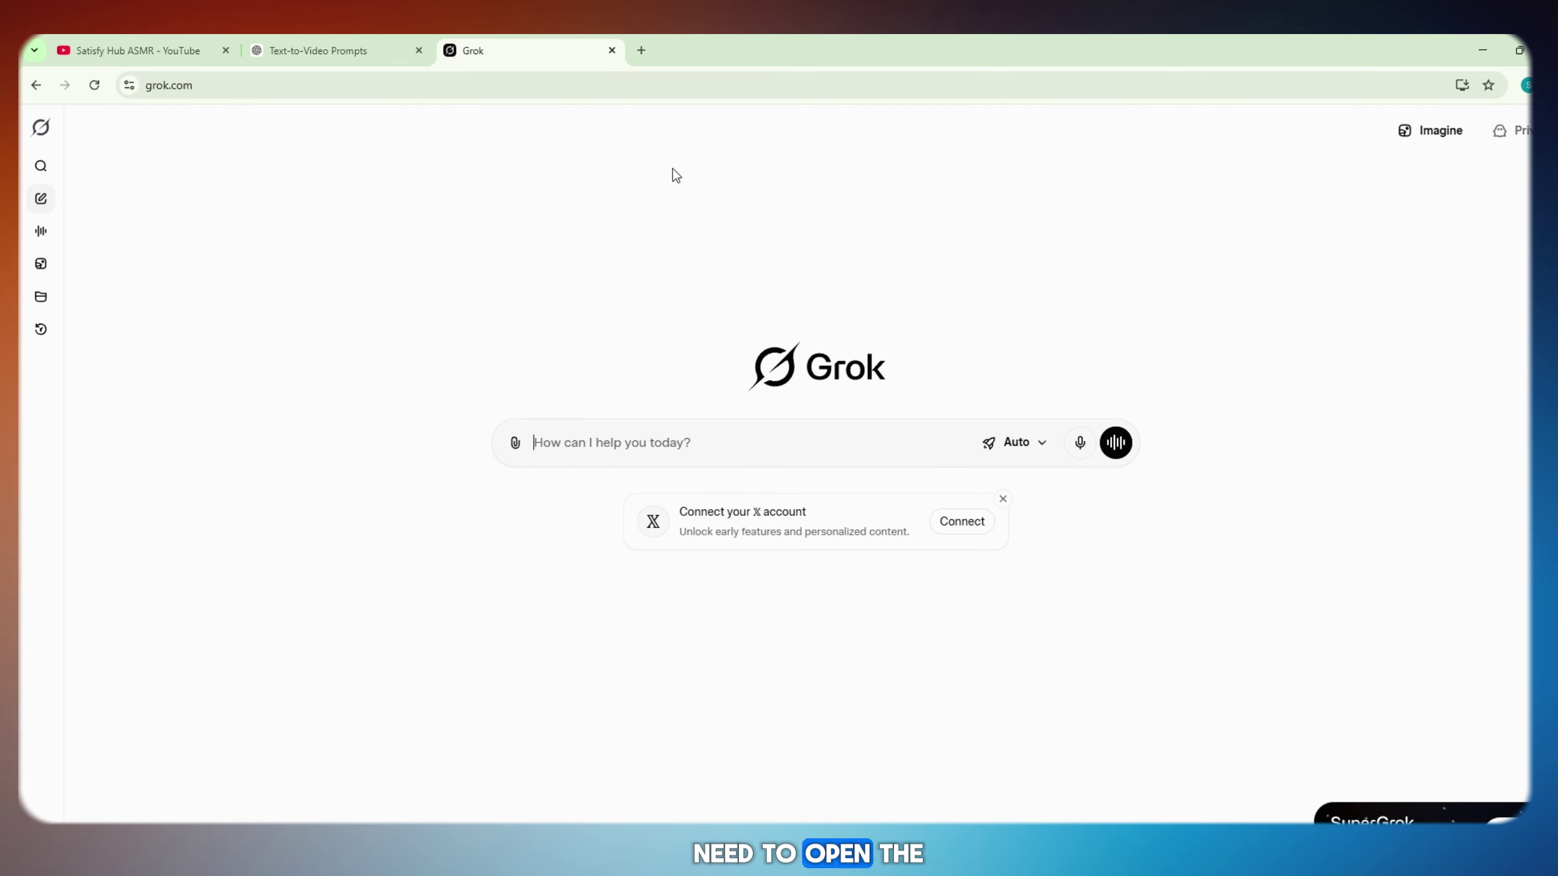
- Switch to Grok Imagine at grok.com/imagine and generate a 16:9, 480p, 6s video from the copied Rainbow Jelly Bed prompt
{"action": "double_click", "coordinate": [361, 80]}
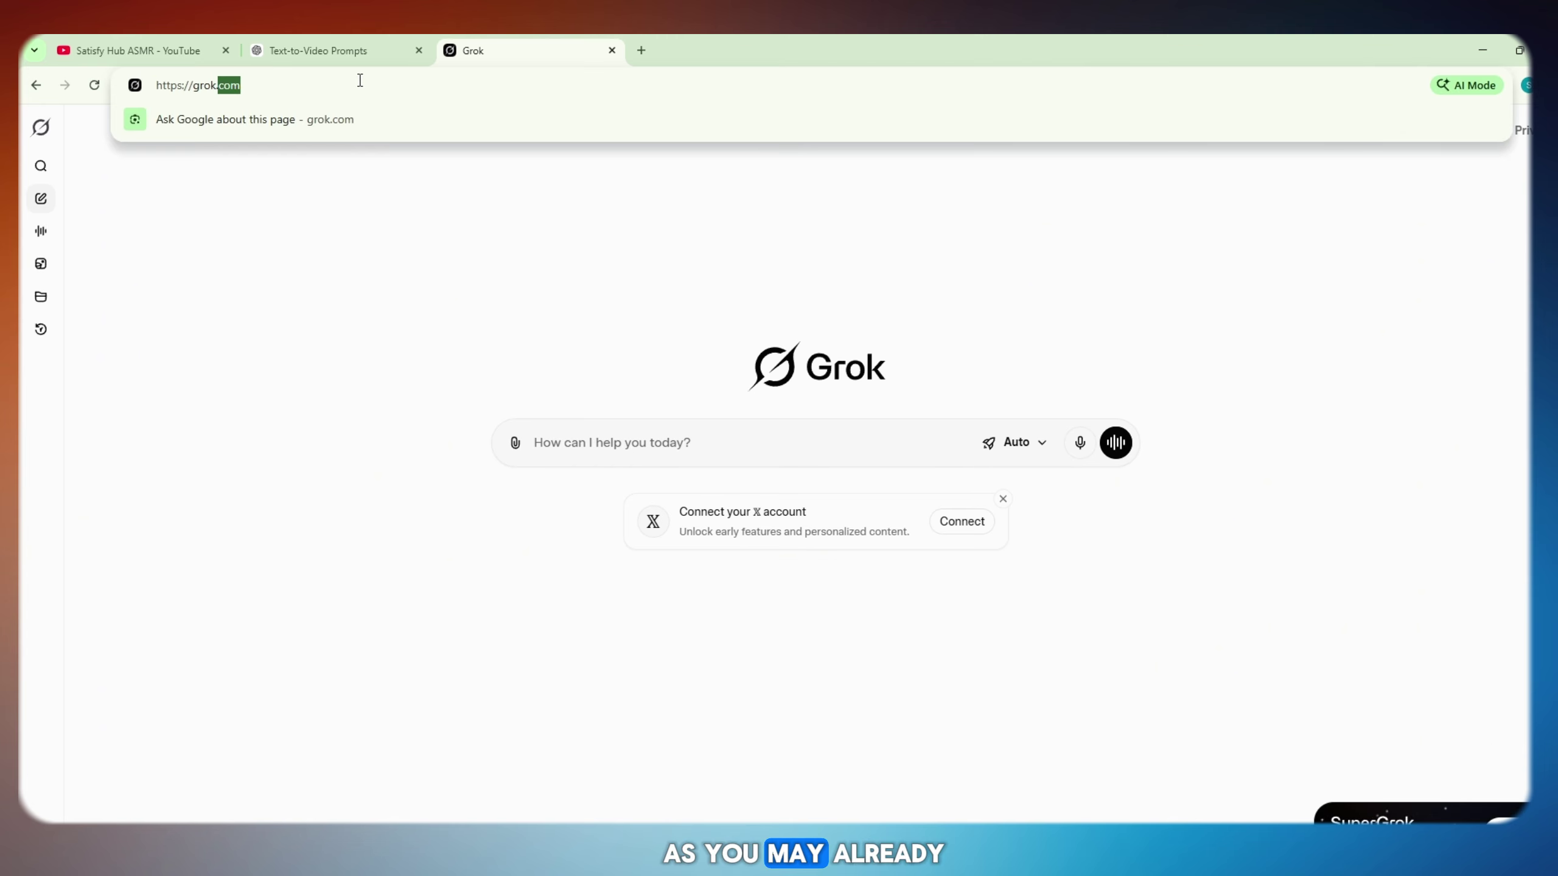
{"action": "left_click", "coordinate": [562, 348]}
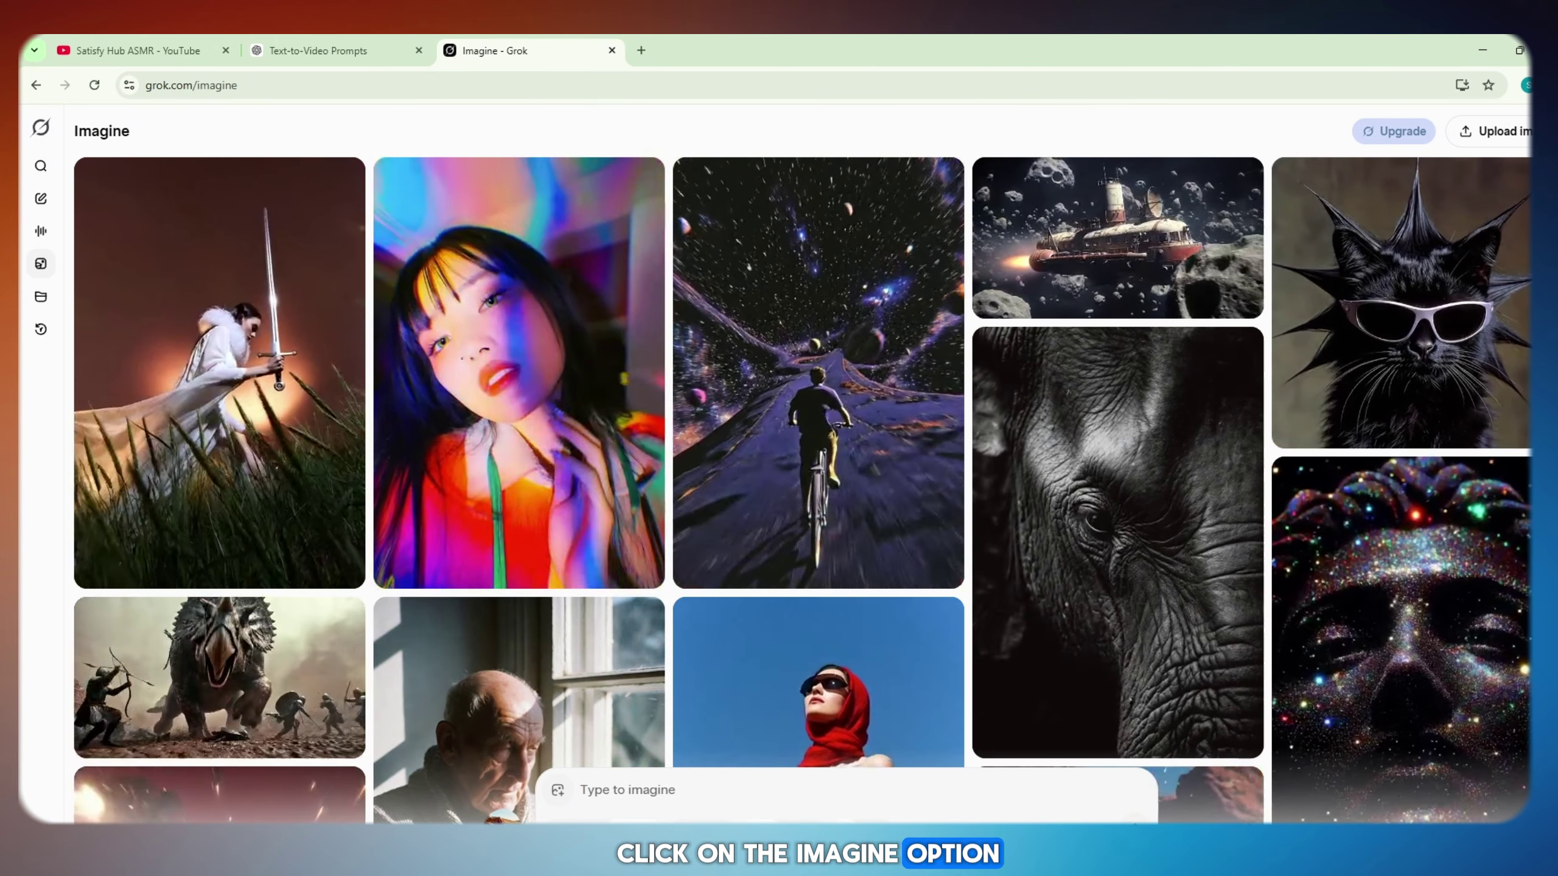
{"action": "left_click", "coordinate": [700, 790]}
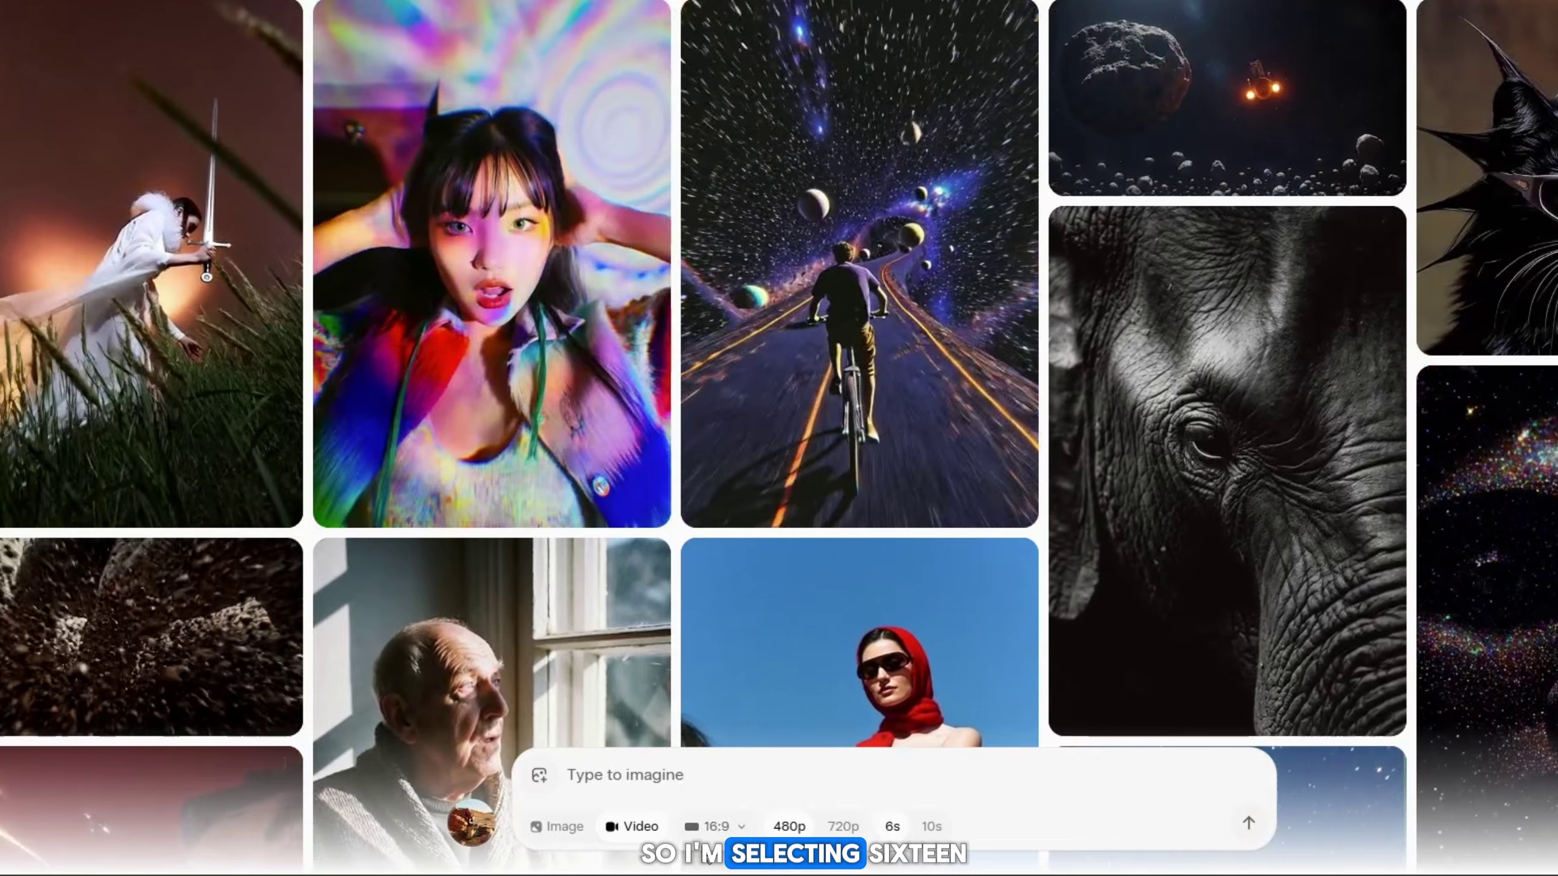
{"action": "key", "text": "ctrl+v"}
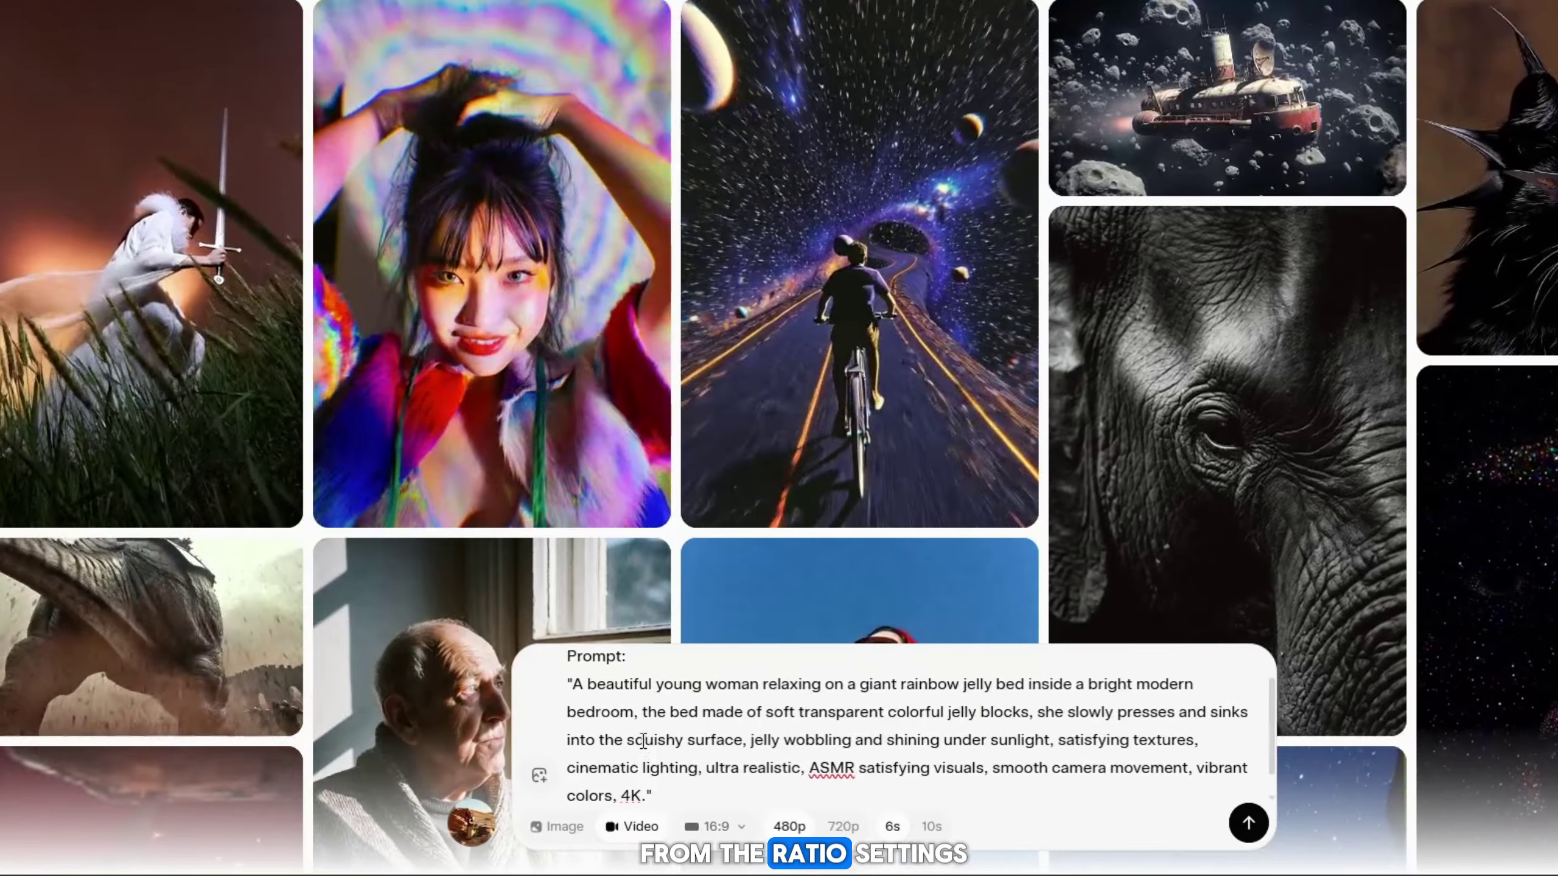
{"action": "scroll", "coordinate": [643, 743], "scroll_direction": "up", "scroll_amount": 1}
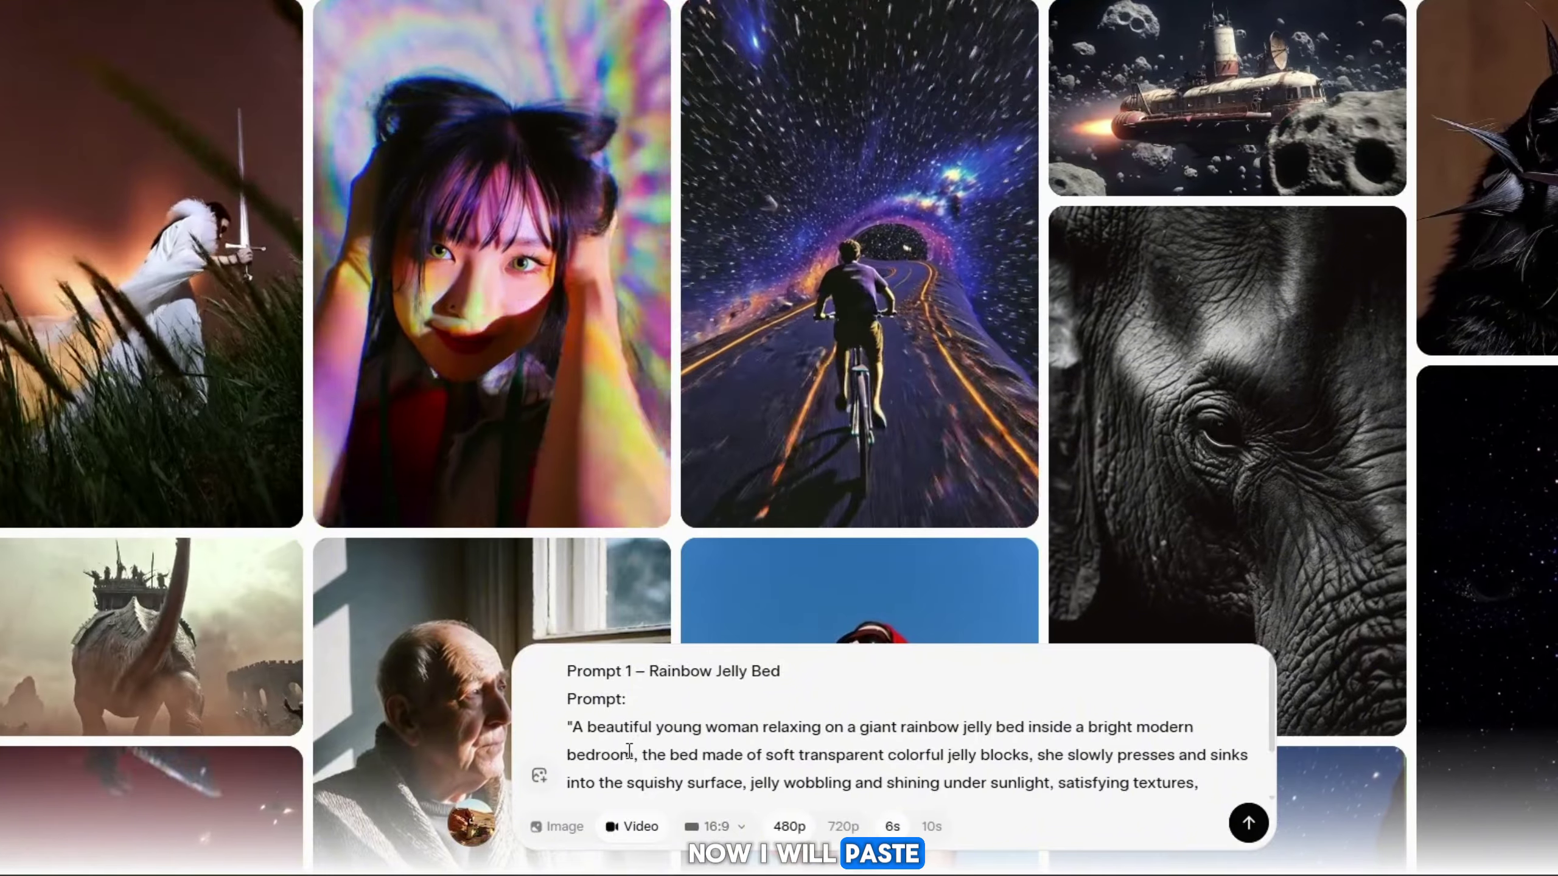
{"action": "scroll", "coordinate": [641, 743], "scroll_direction": "down", "scroll_amount": 2}
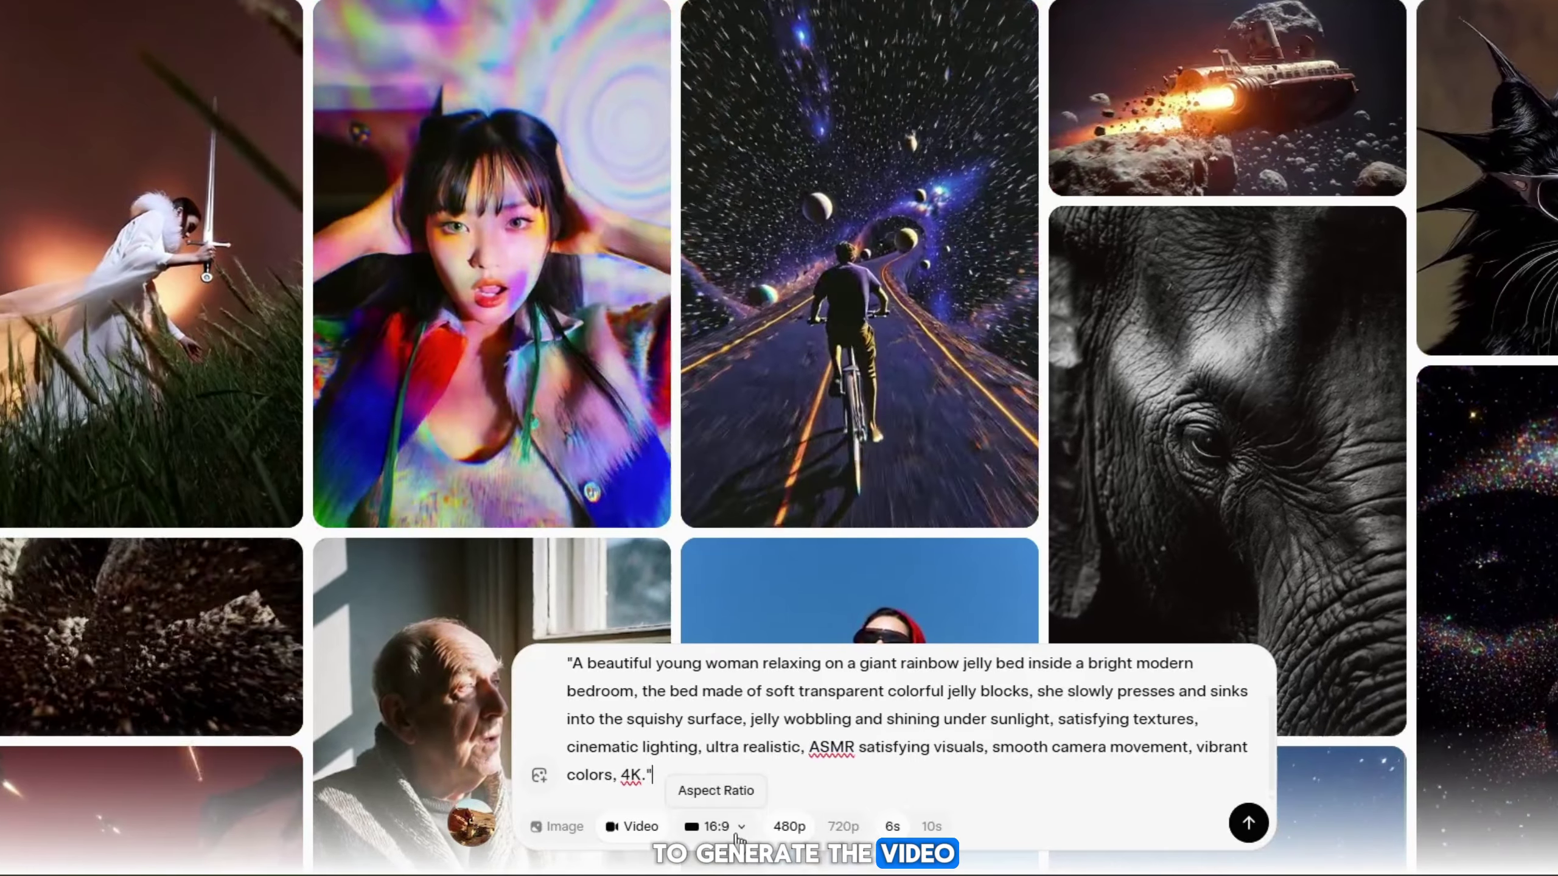
{"action": "key", "text": "Return"}
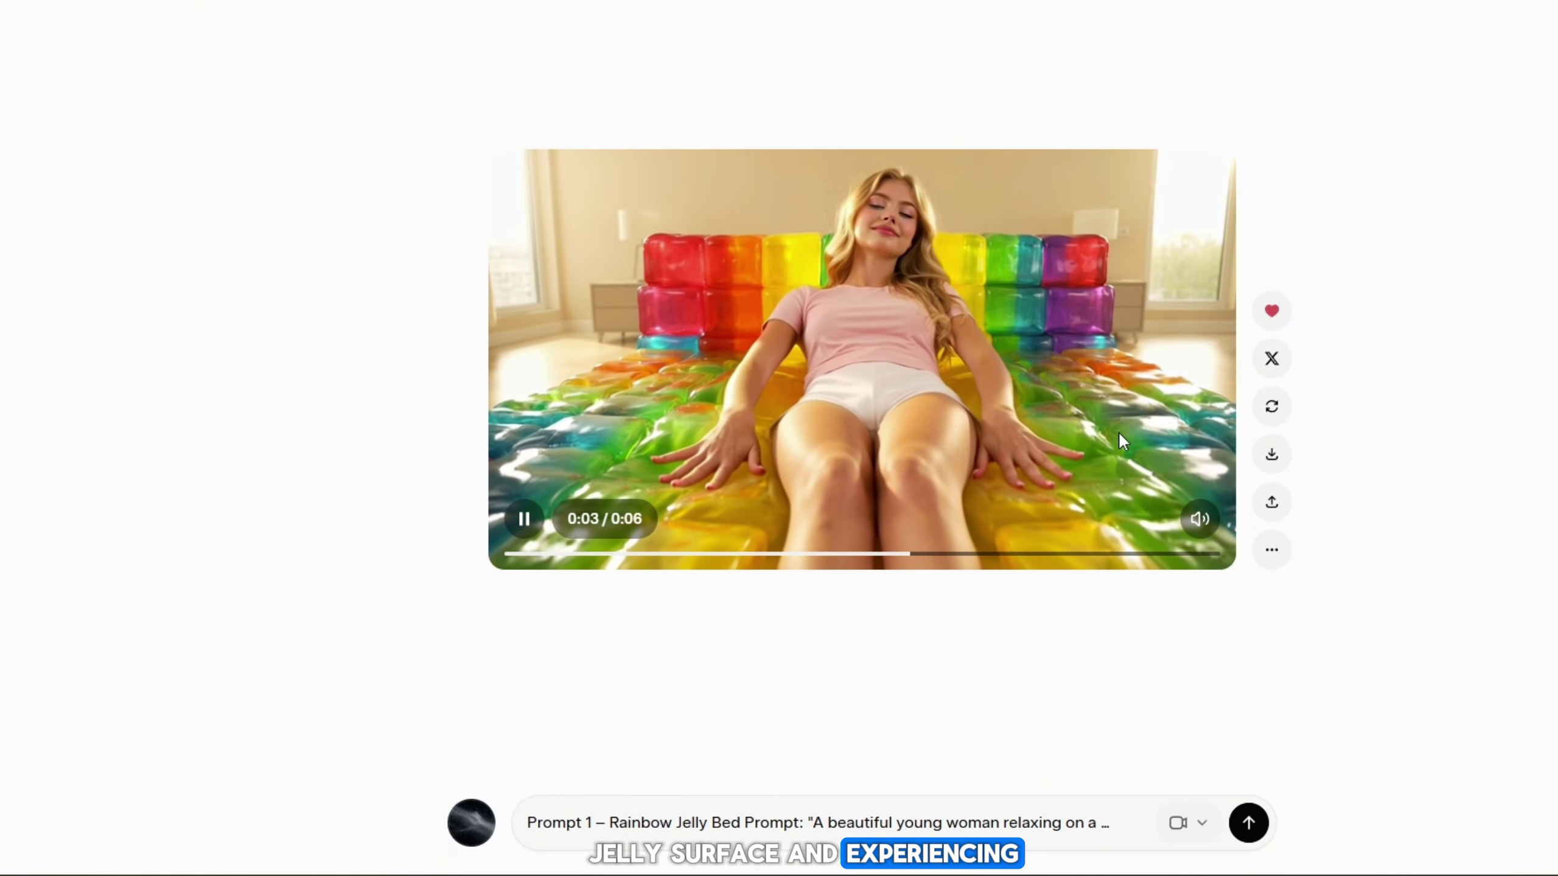
- Look at the additional options for the generated Rainbow Jelly Bed video, including Extend video
{"action": "left_click", "coordinate": [1273, 549]}
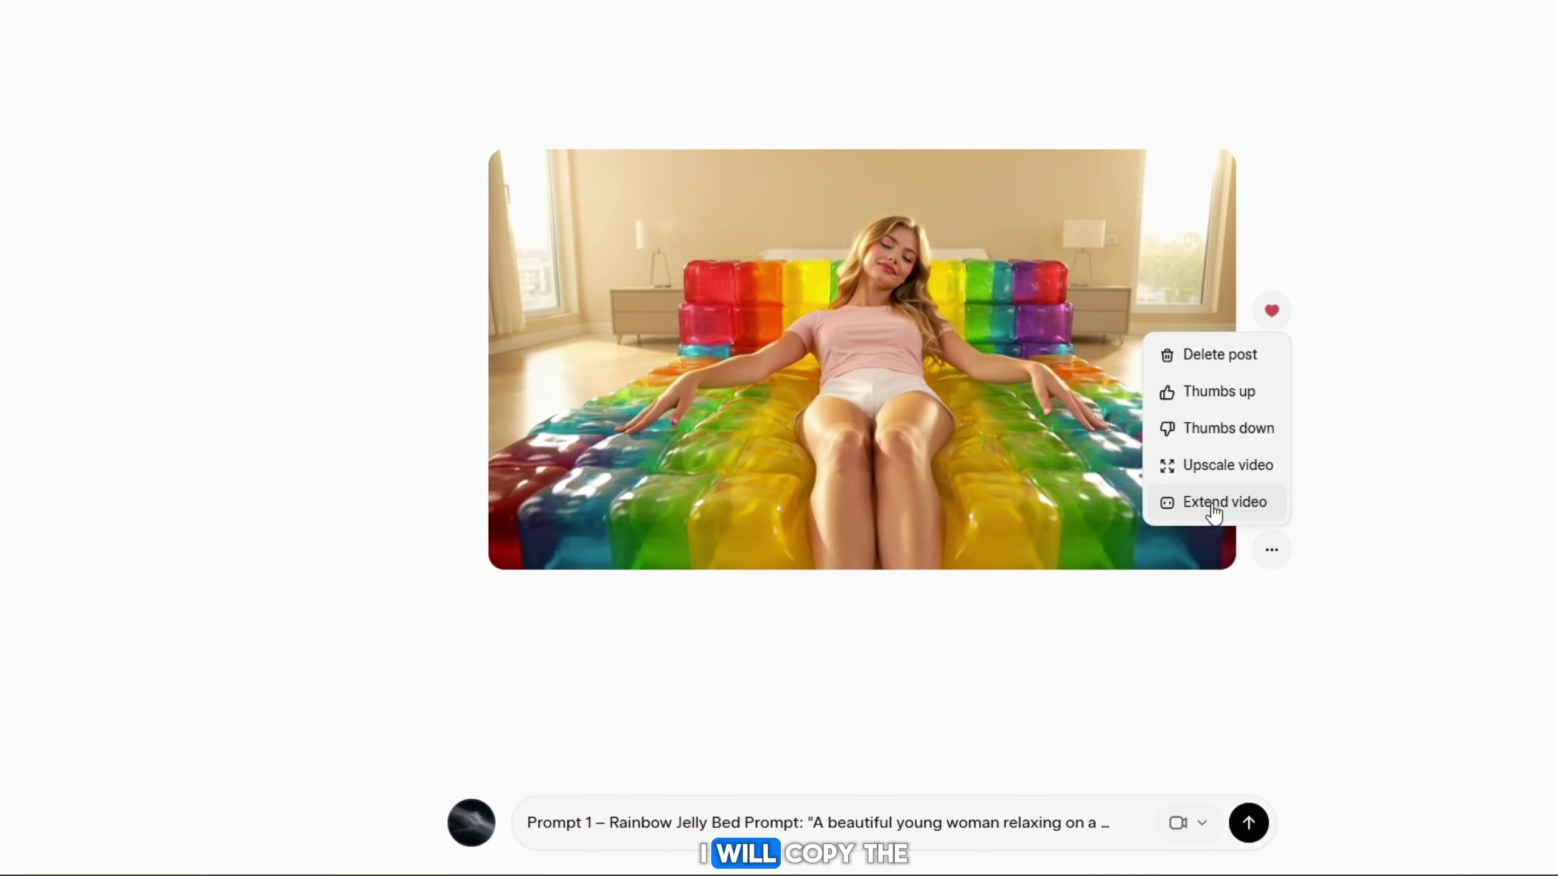
{"action": "left_click", "coordinate": [1213, 505]}
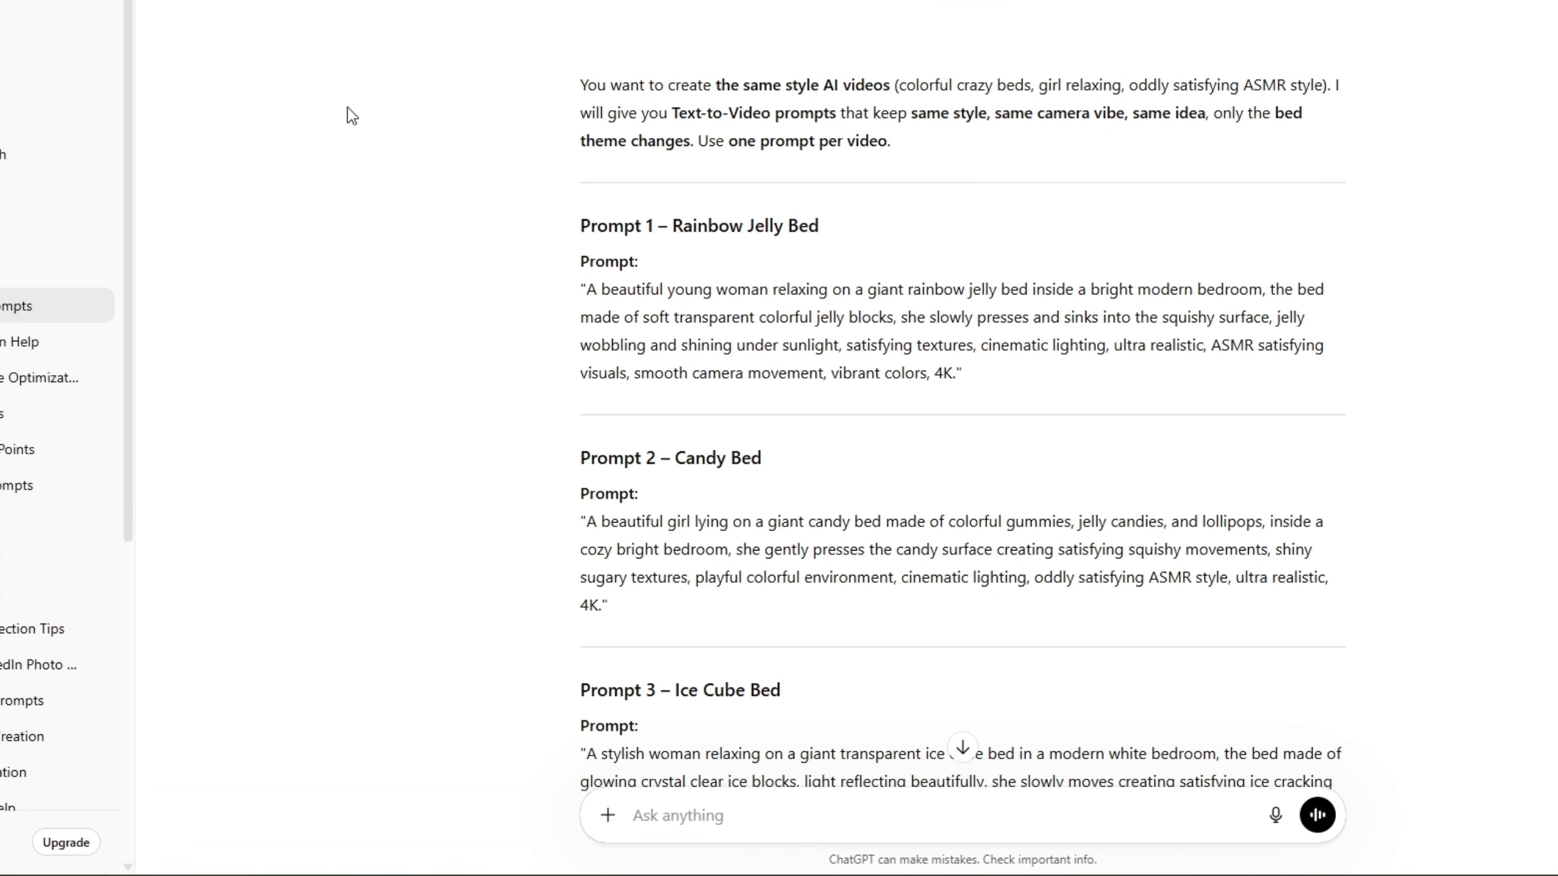
- Generate a 16:9, 480p, 6s video in Grok from ChatGPT's Prompt 2 – Candy Bed, and replay it from near the start
{"action": "scroll", "coordinate": [584, 348], "scroll_direction": "down", "scroll_amount": 2}
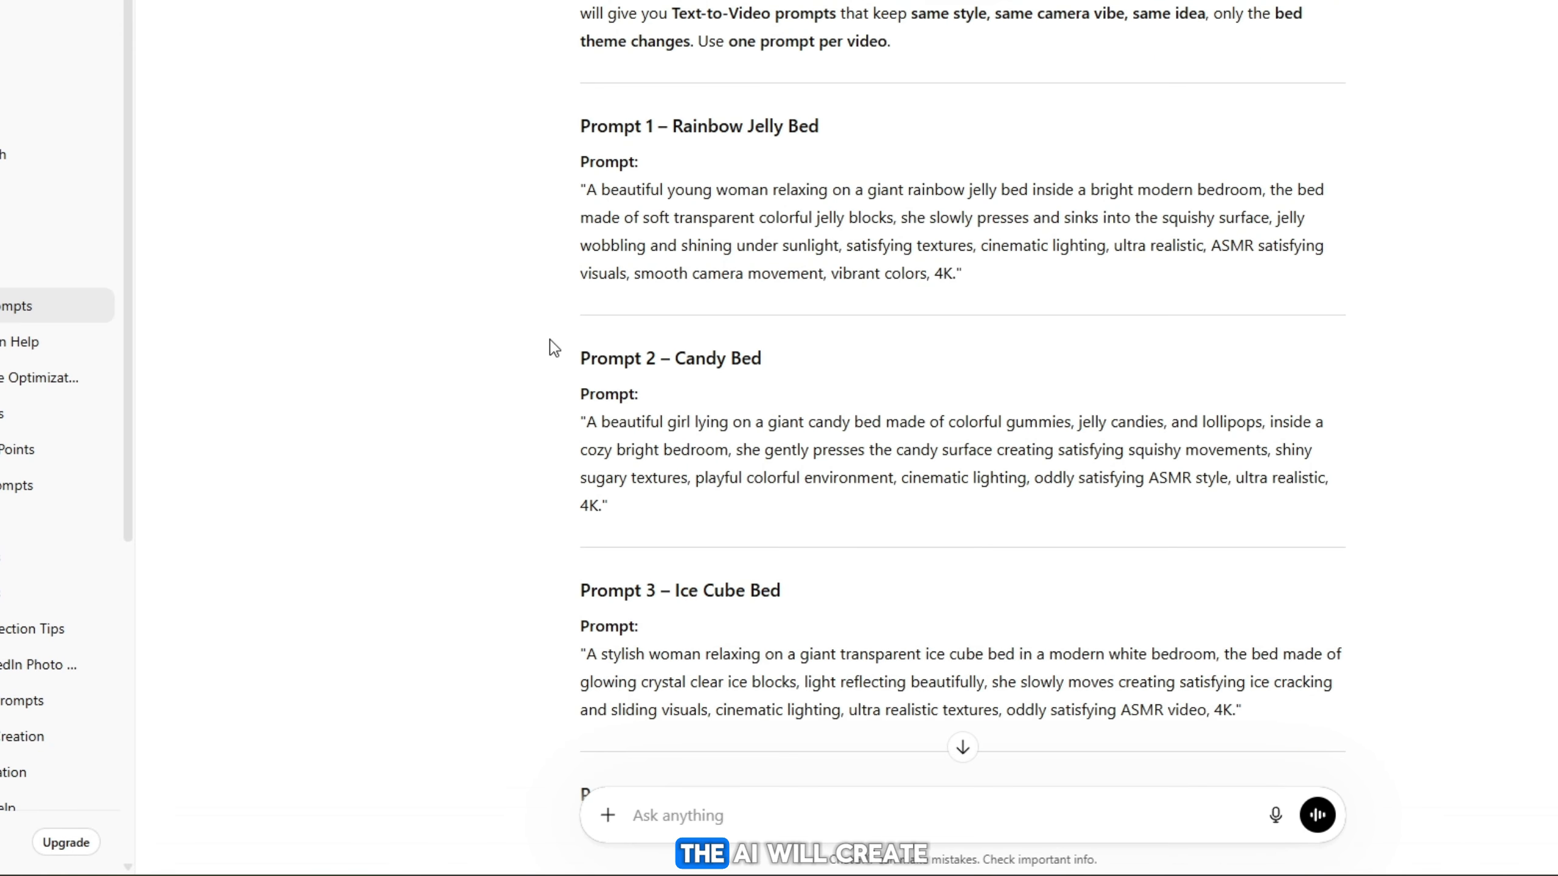
{"action": "left_click_drag", "start_coordinate": [554, 348], "coordinate": [771, 515]}
{"action": "key", "text": "ctrl+c"}
{"action": "key", "text": "ctrl+v"}
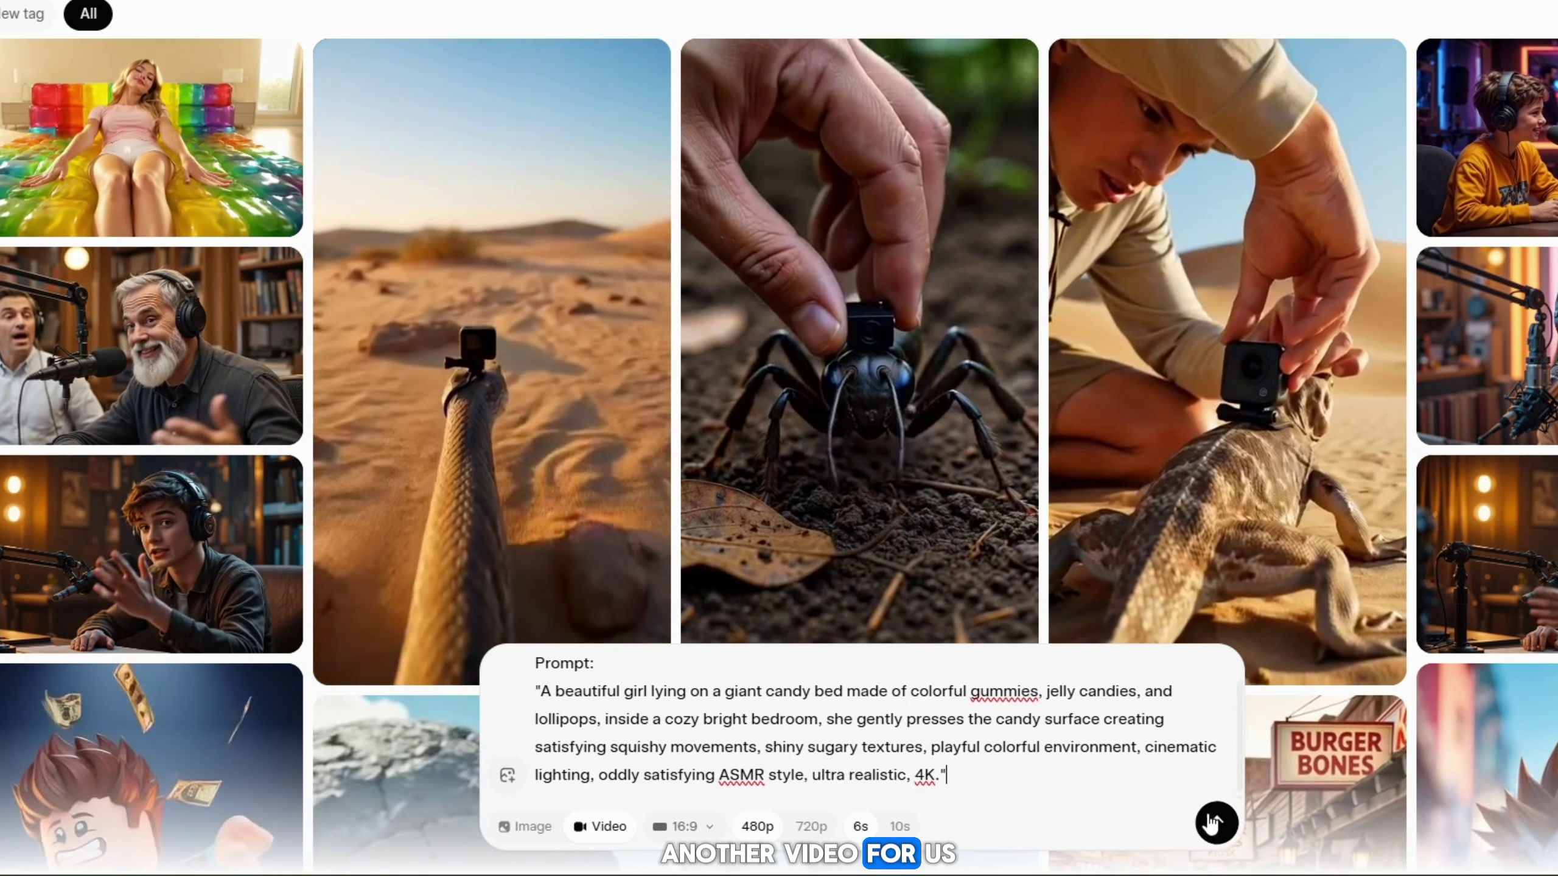
{"action": "left_click", "coordinate": [1215, 823]}
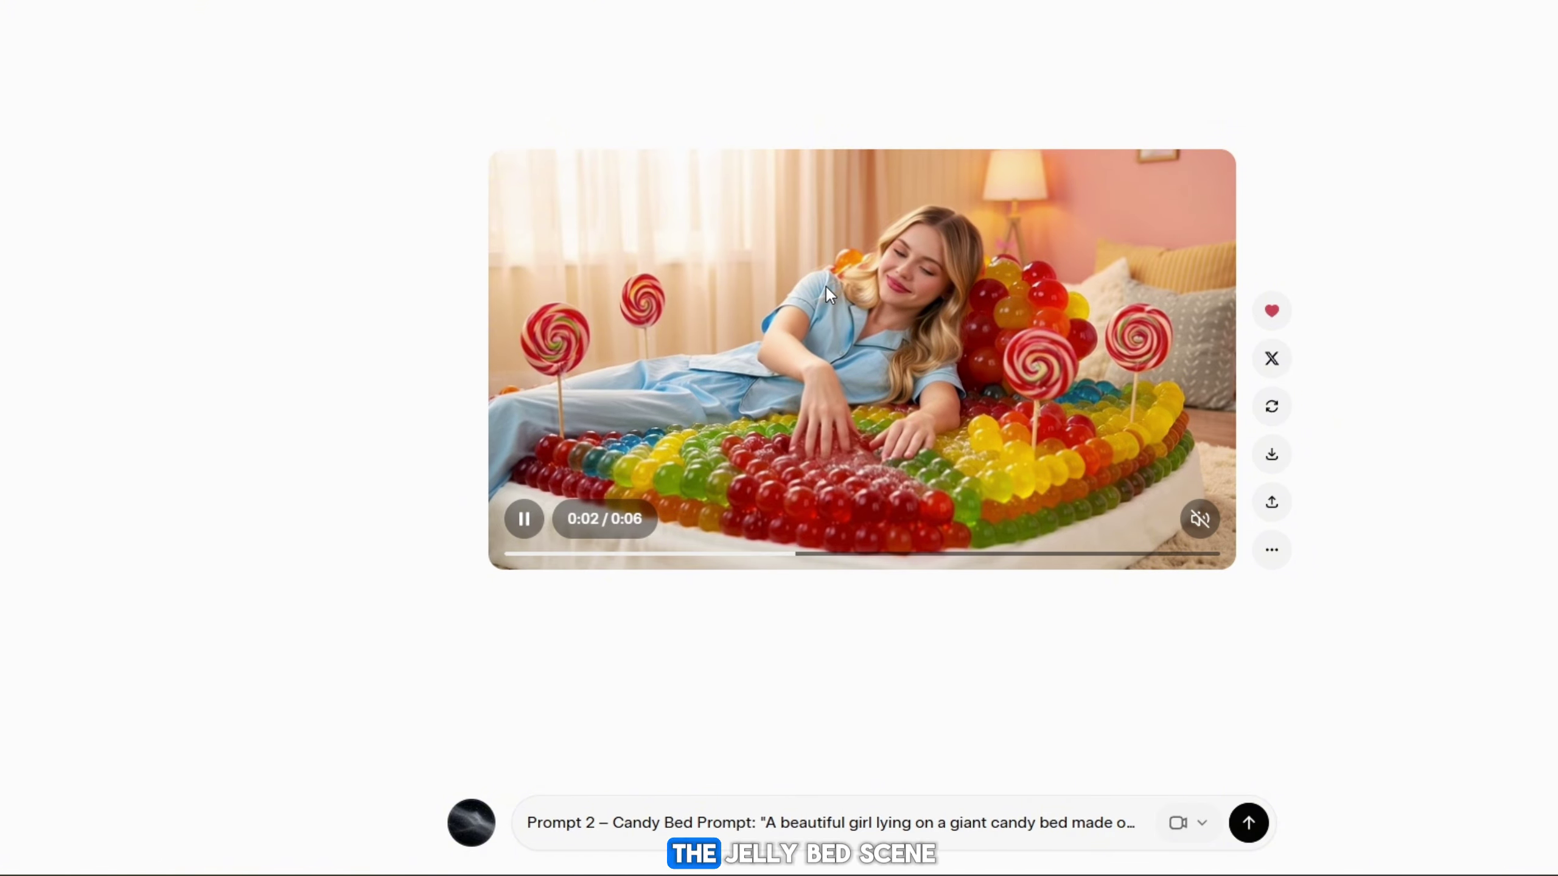
{"action": "left_click", "coordinate": [544, 552]}
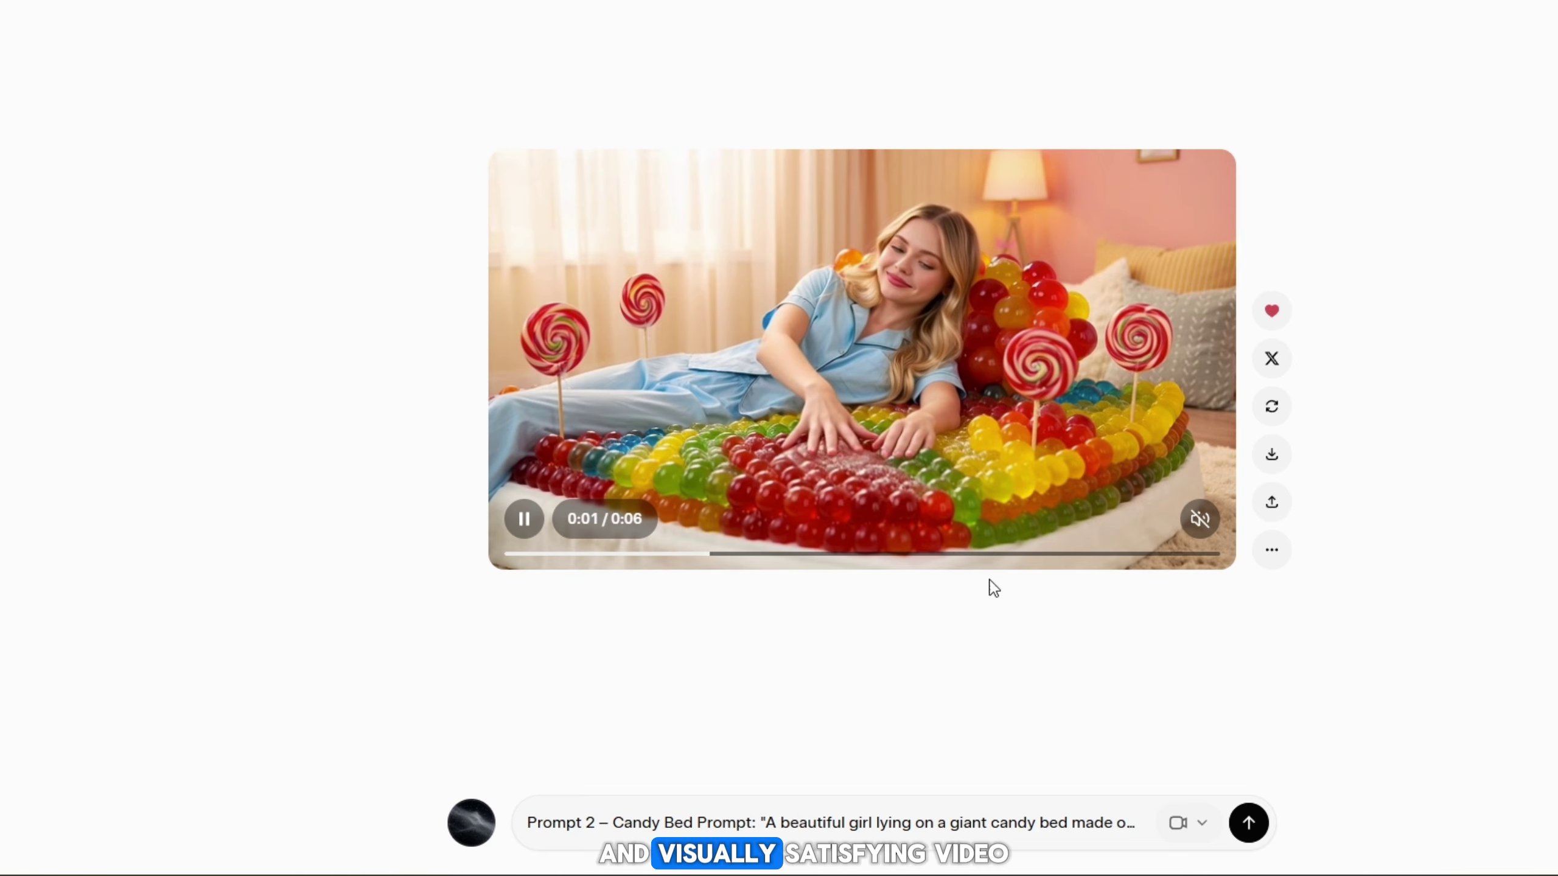
{"action": "key", "text": "Escape"}
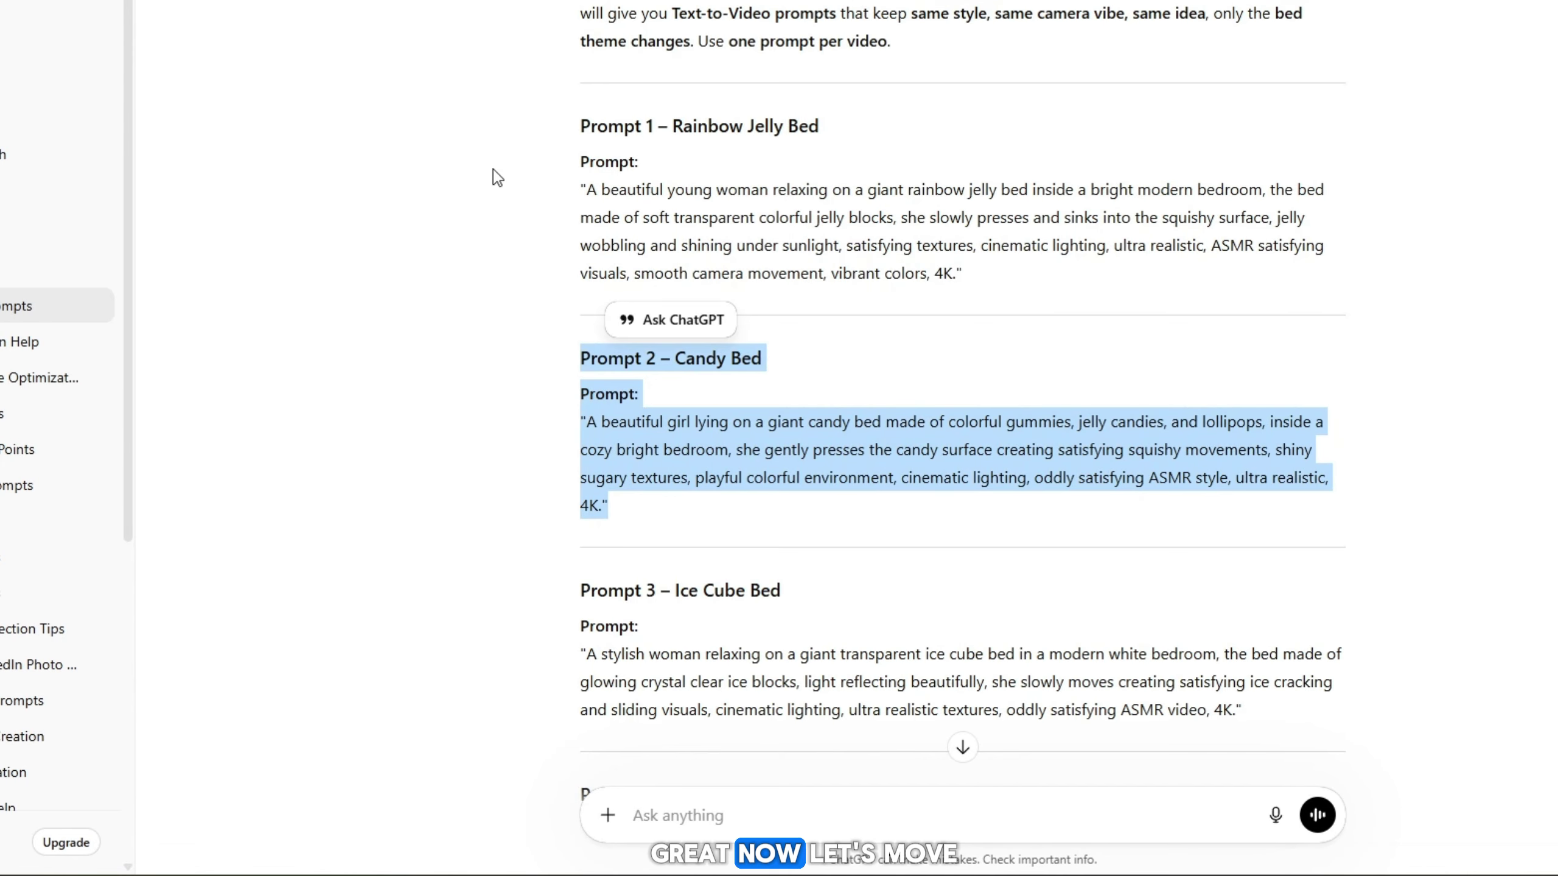
- Copy Prompt 3 – Ice Cube Bed from ChatGPT and generate its 16:9, 480p, 6s video in Grok
{"action": "scroll", "coordinate": [497, 177], "scroll_direction": "down", "scroll_amount": 2}
{"action": "left_click_drag", "start_coordinate": [576, 486], "coordinate": [1249, 638]}
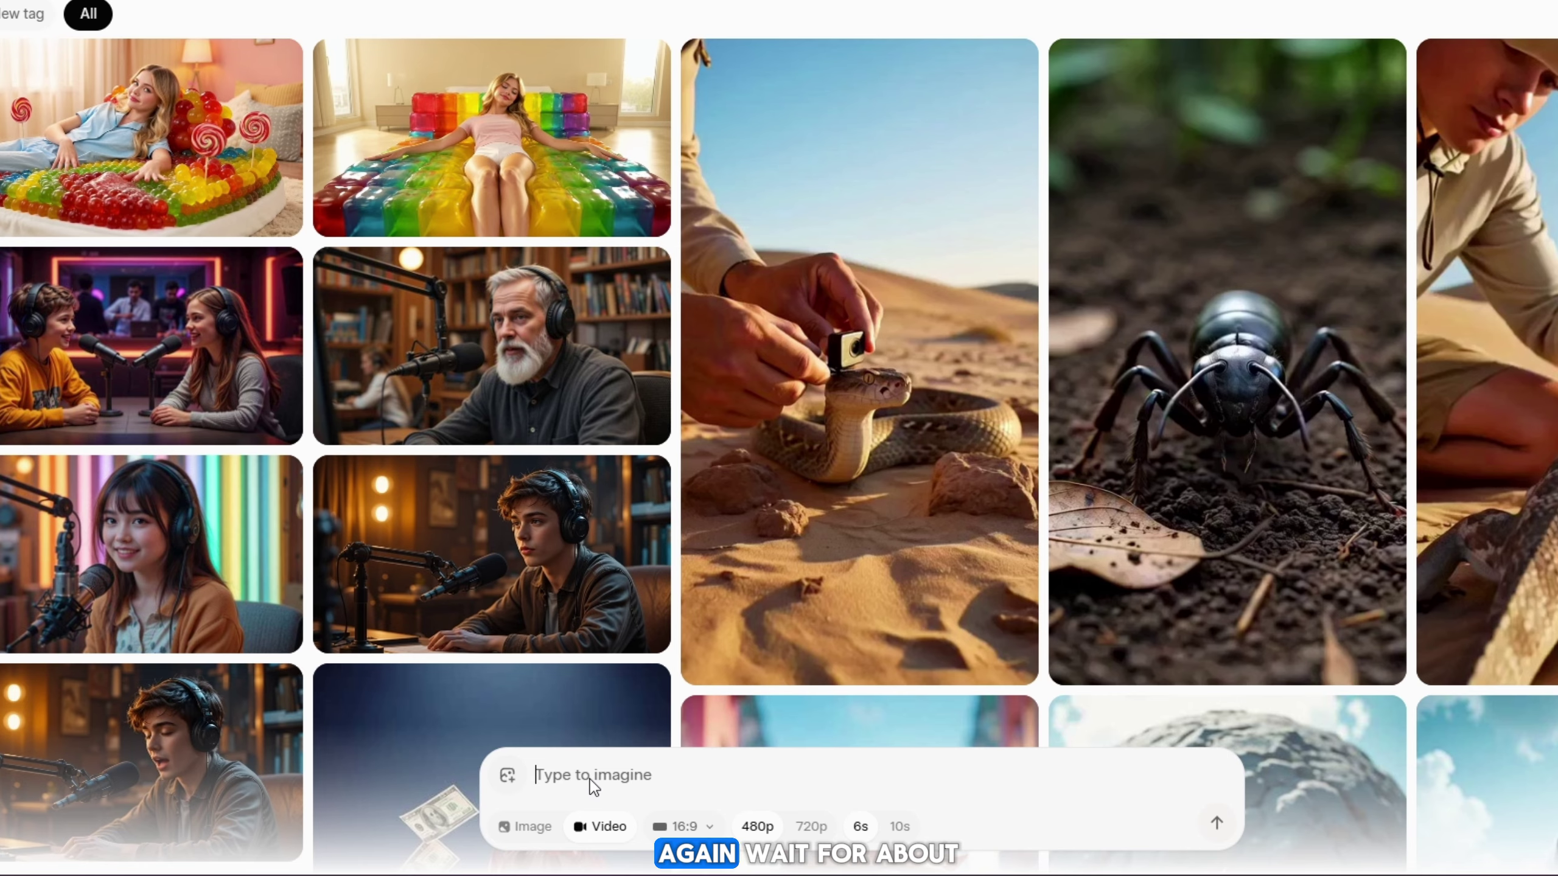
{"action": "key", "text": "ctrl+v"}
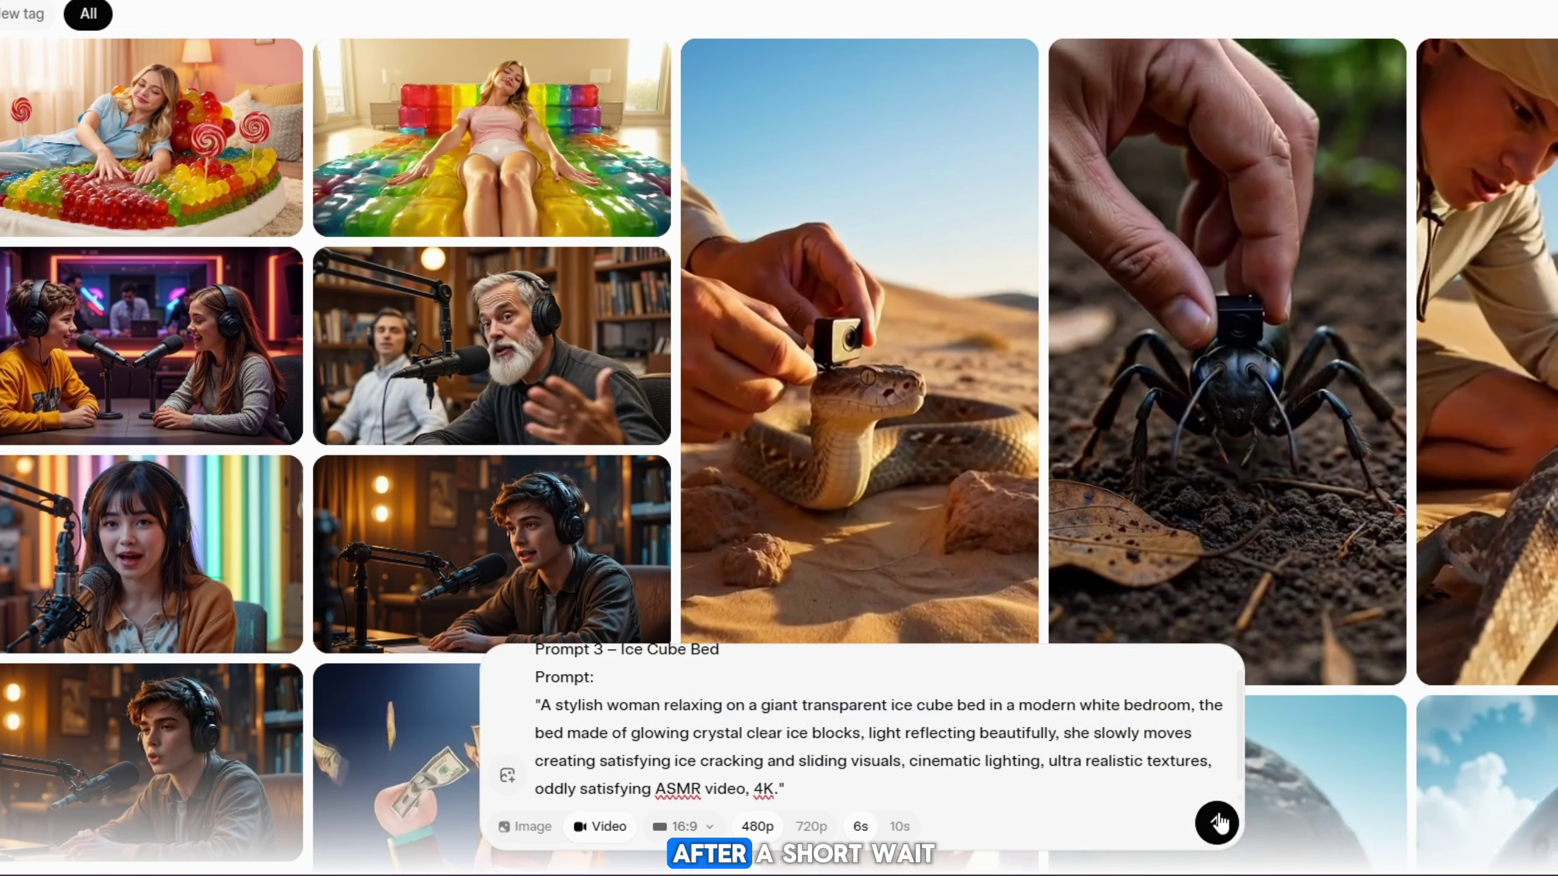
{"action": "left_click", "coordinate": [1218, 822]}
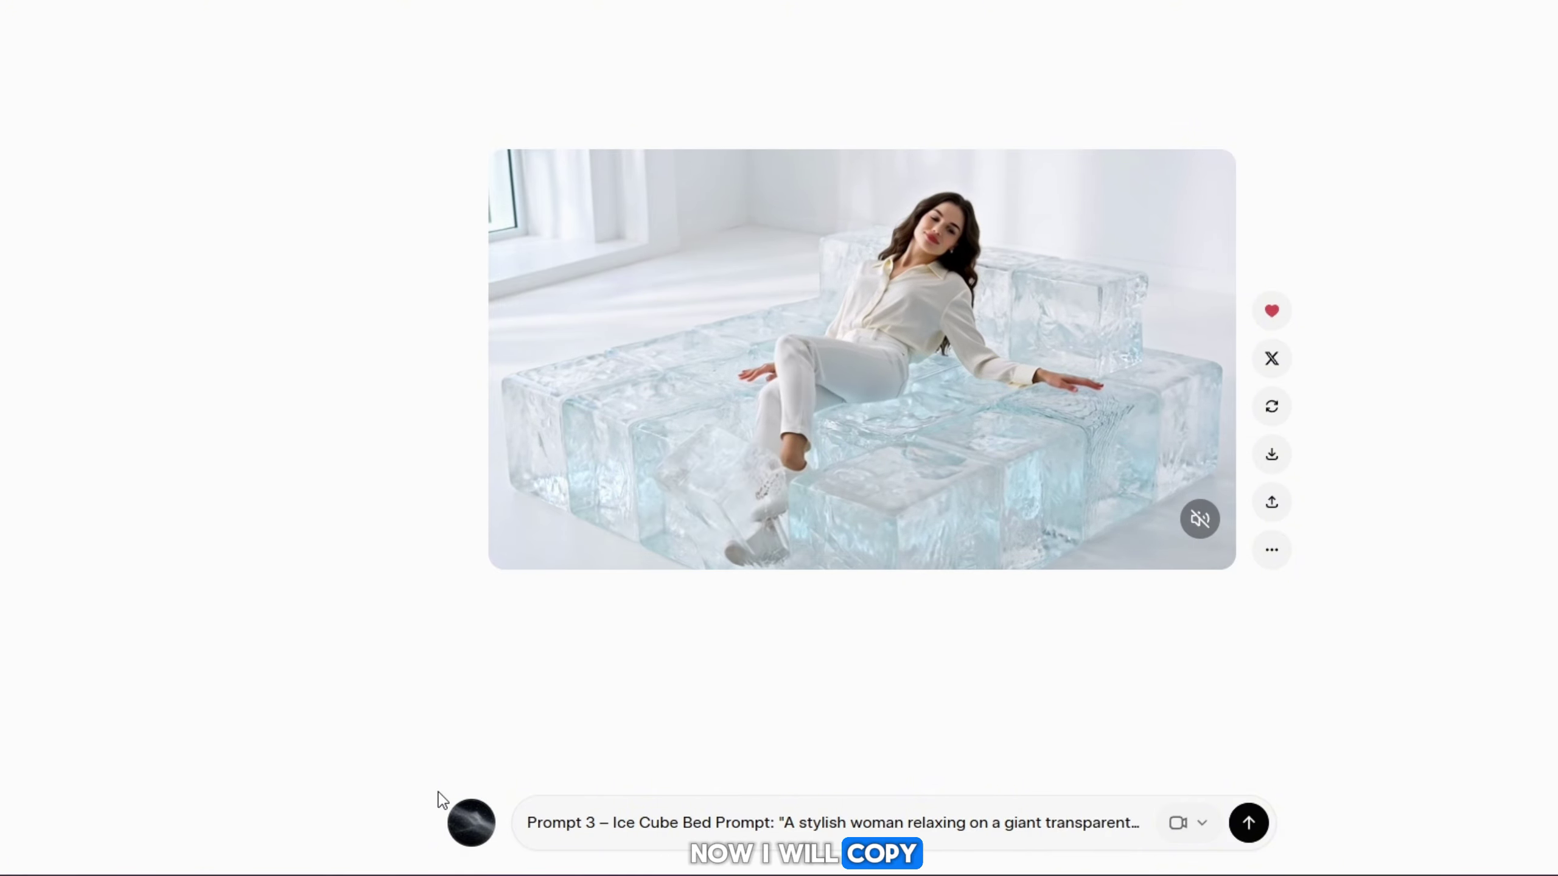
{"action": "left_click", "coordinate": [469, 821]}
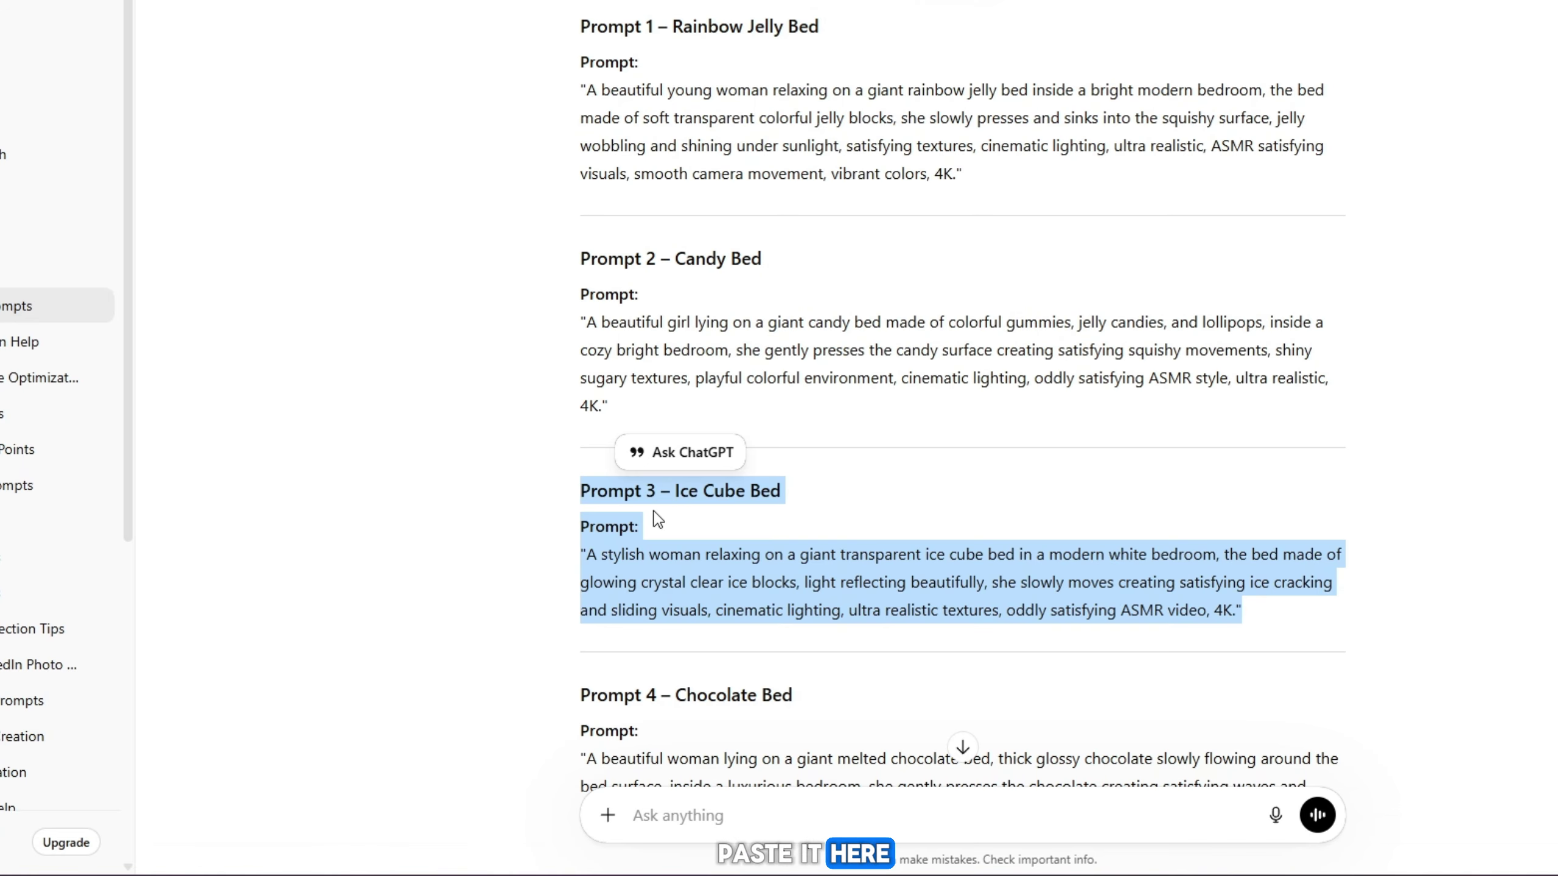
- Copy Prompt 4 – Chocolate Bed from ChatGPT and generate its video in Grok
{"action": "scroll", "coordinate": [654, 511], "scroll_direction": "down", "scroll_amount": 5}
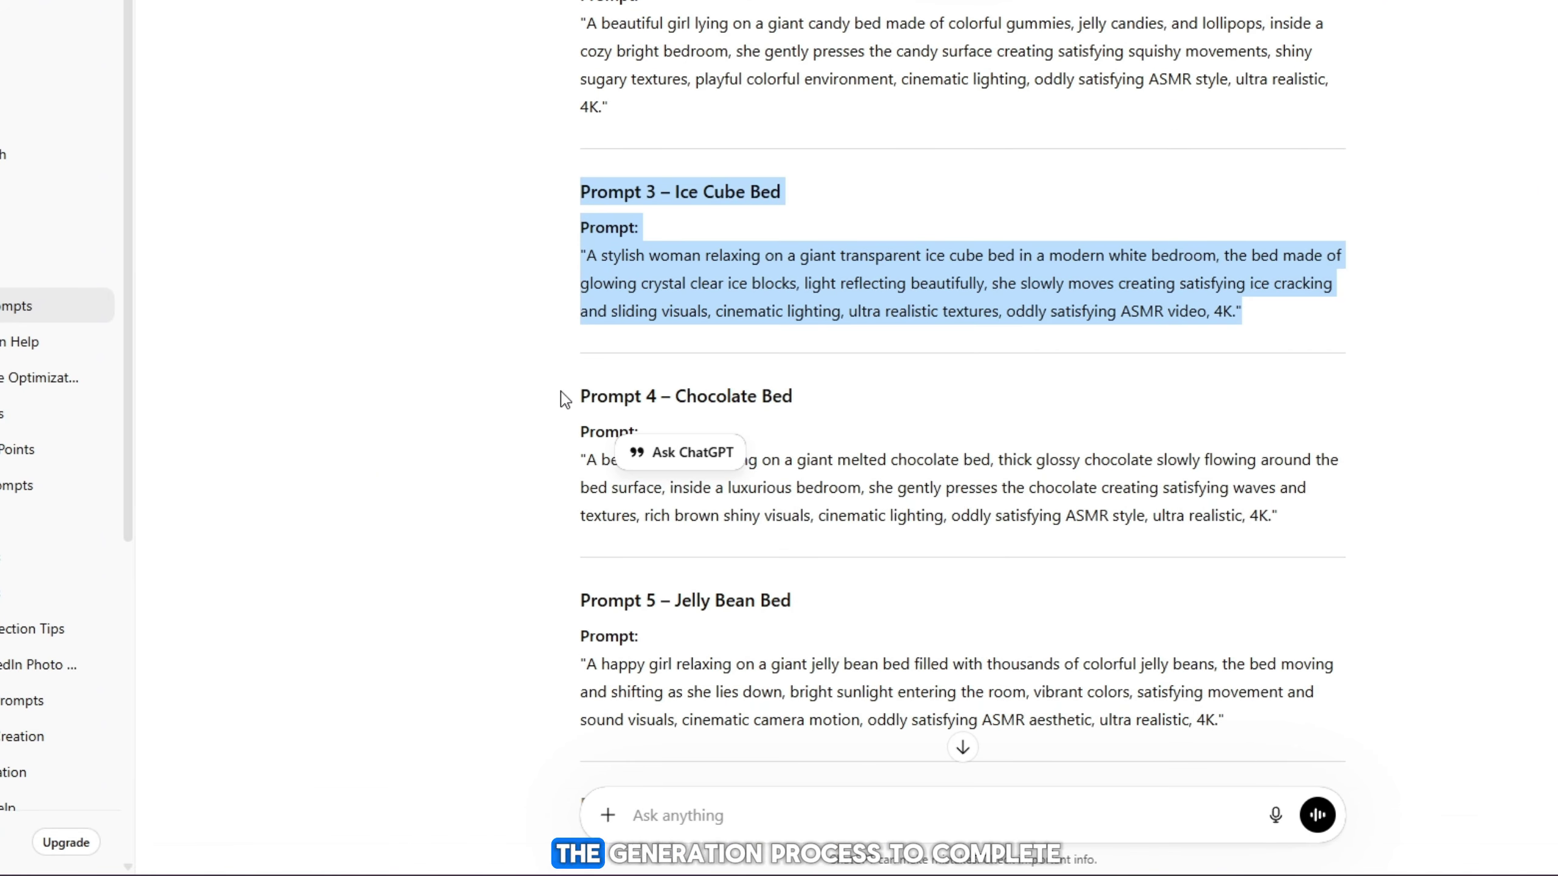
{"action": "left_click_drag", "start_coordinate": [561, 393], "coordinate": [1349, 513]}
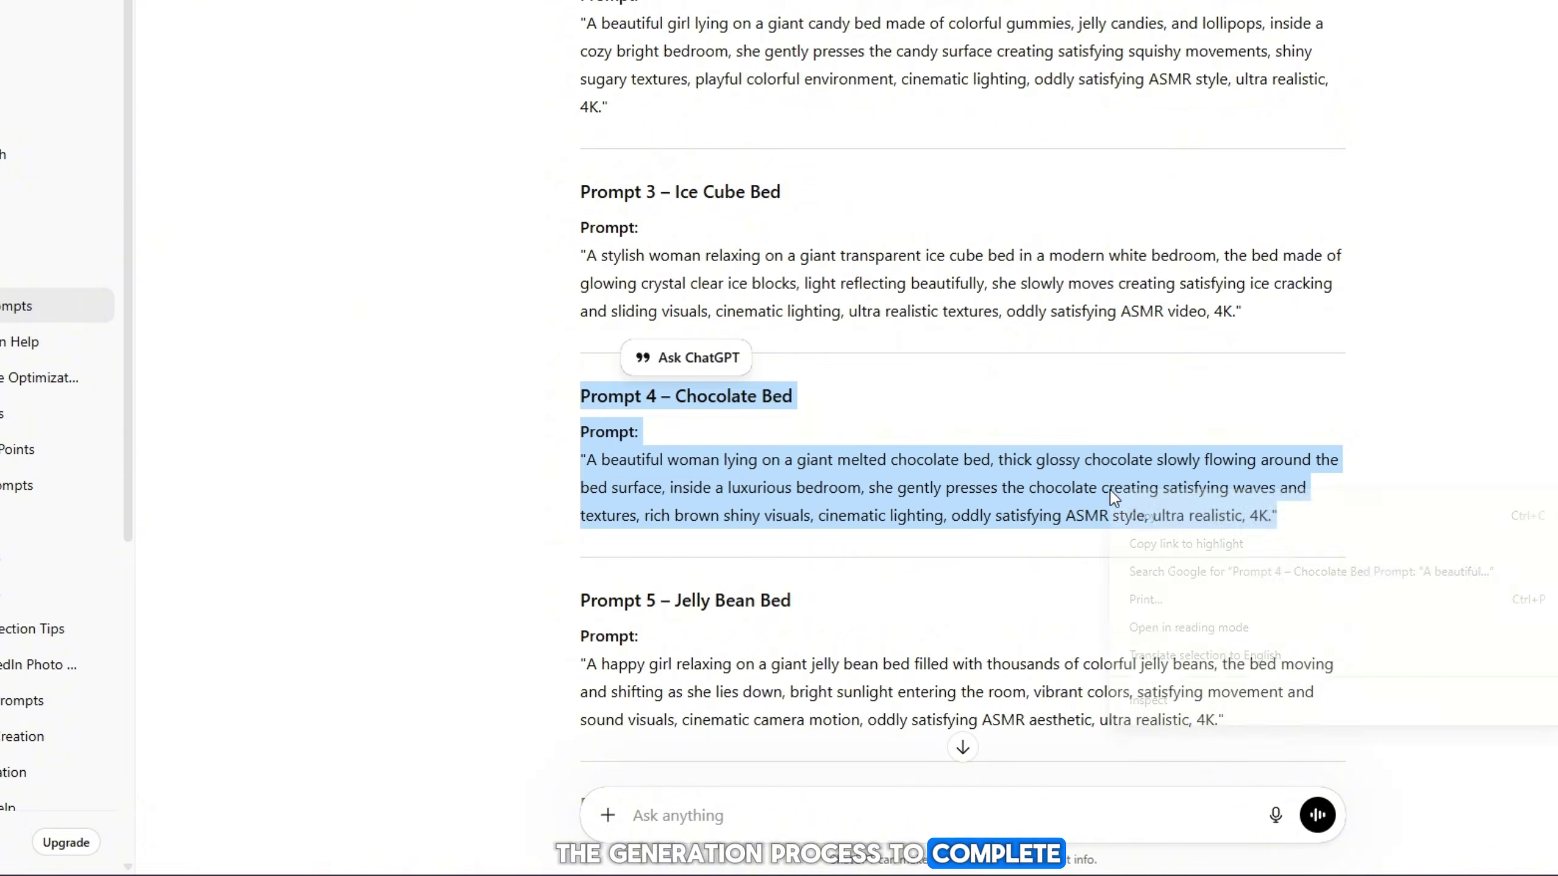
{"action": "left_click", "coordinate": [1136, 515]}
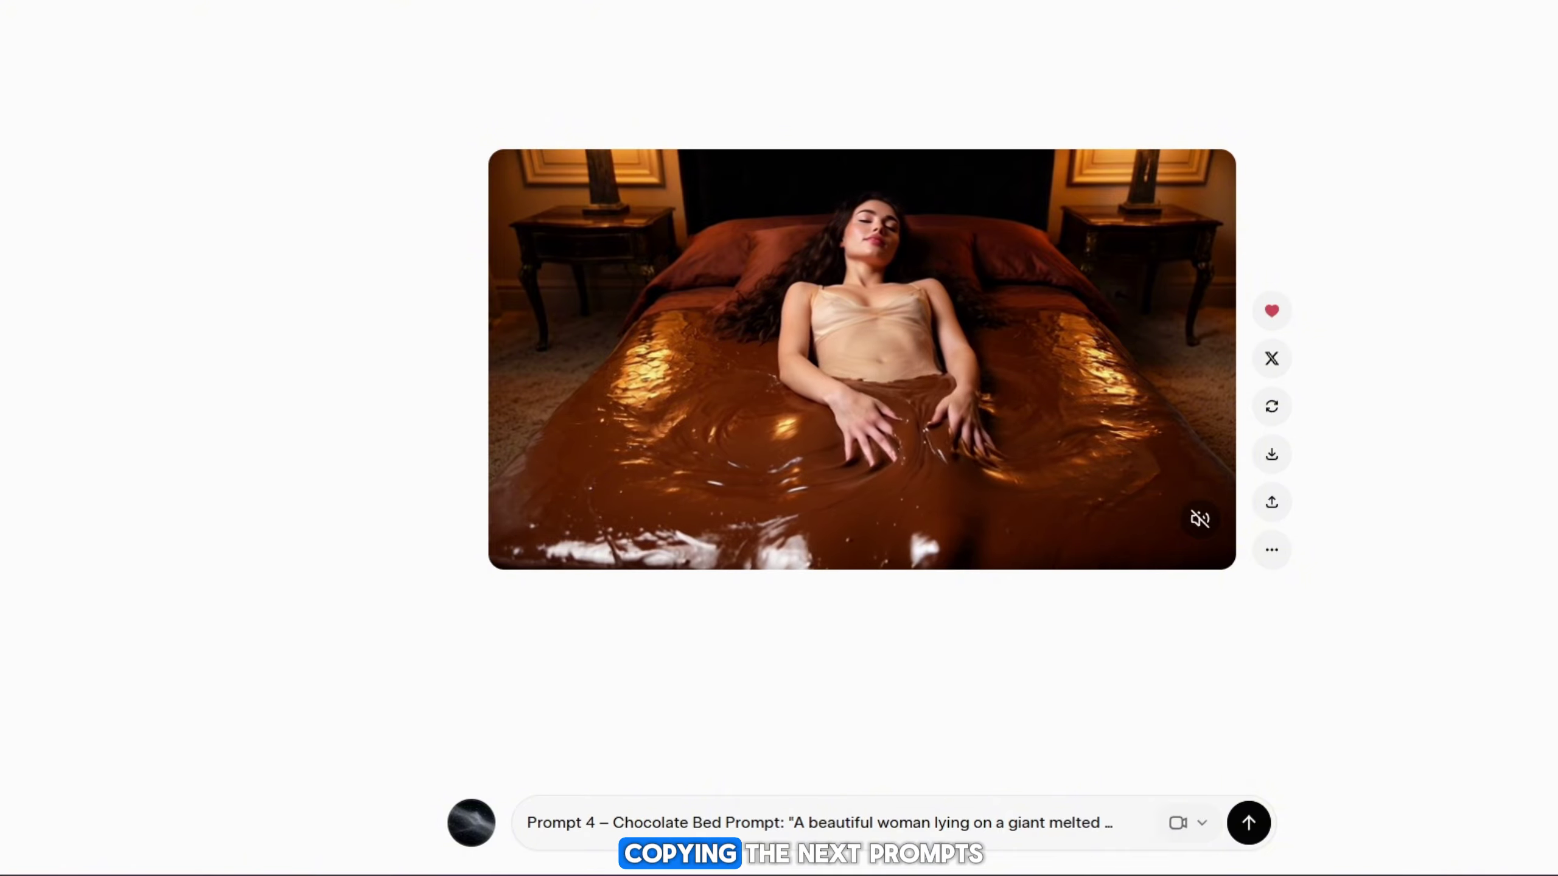
{"action": "left_click", "coordinate": [487, 823]}
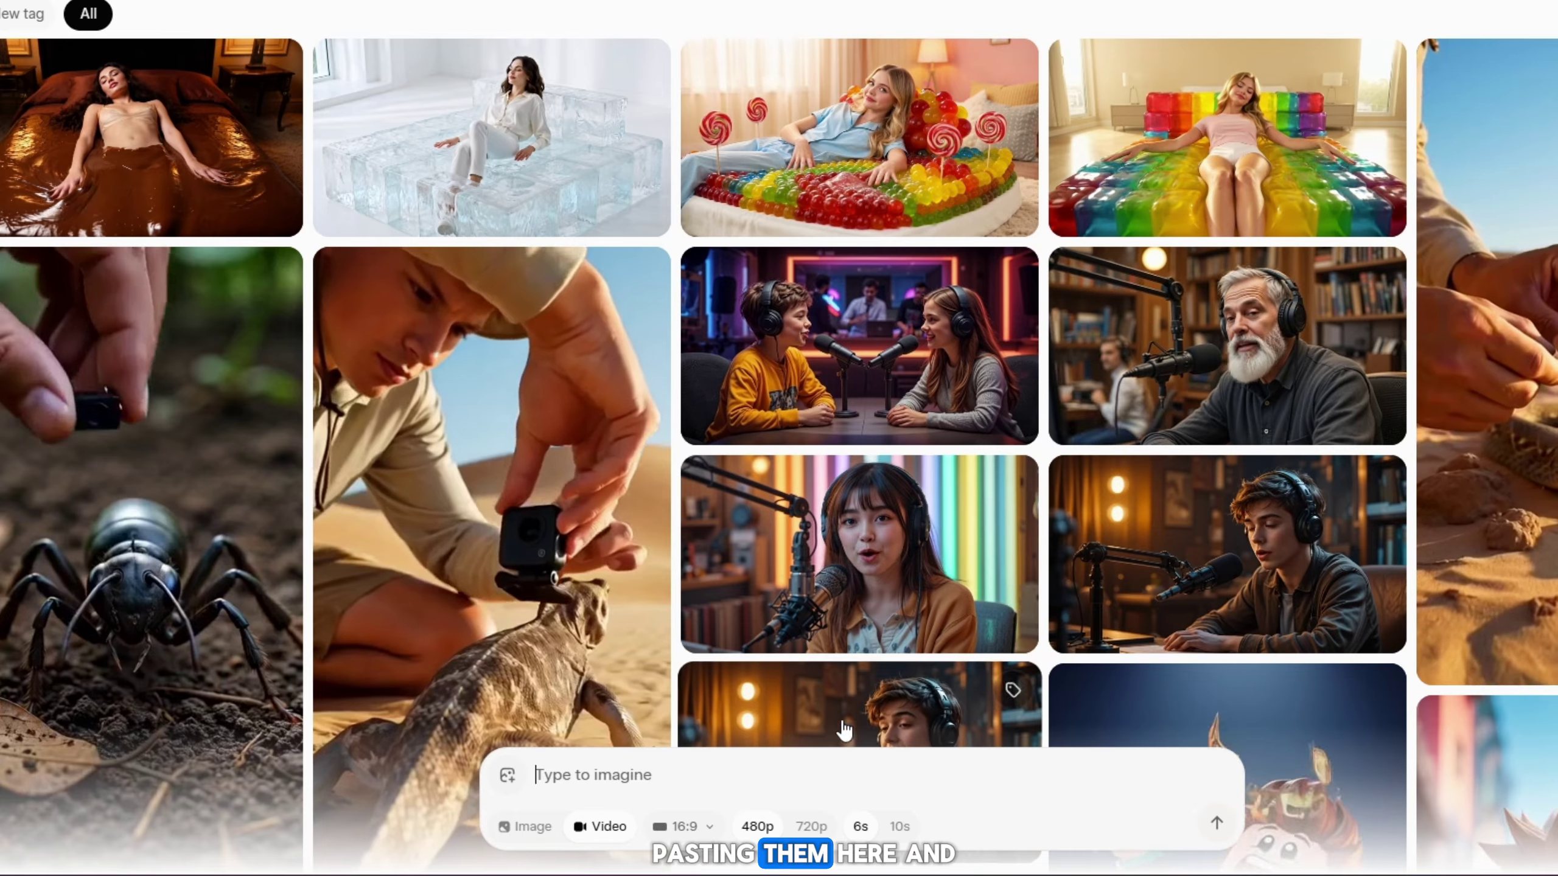
- Submit the next copied bed prompt for video generation at 16:9, 480p and 6s
{"action": "key", "text": "ctrl+v"}
{"action": "left_click", "coordinate": [1215, 822]}
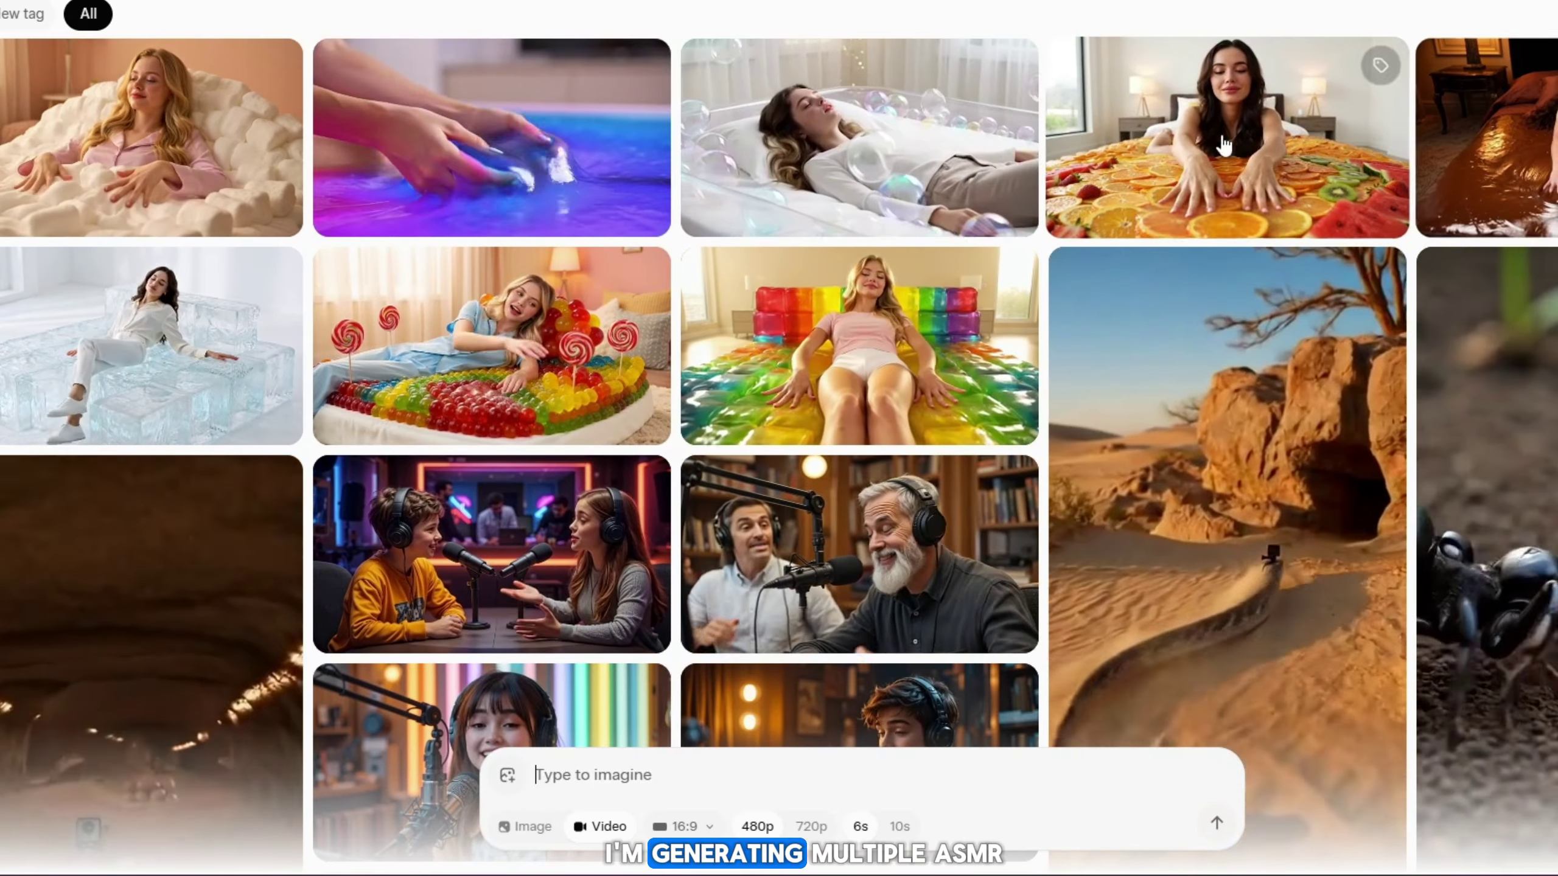
- Review the generated Marshmallow Bed, Fruit Bed and Slime Bed videos one by one
{"action": "left_click", "coordinate": [168, 149]}
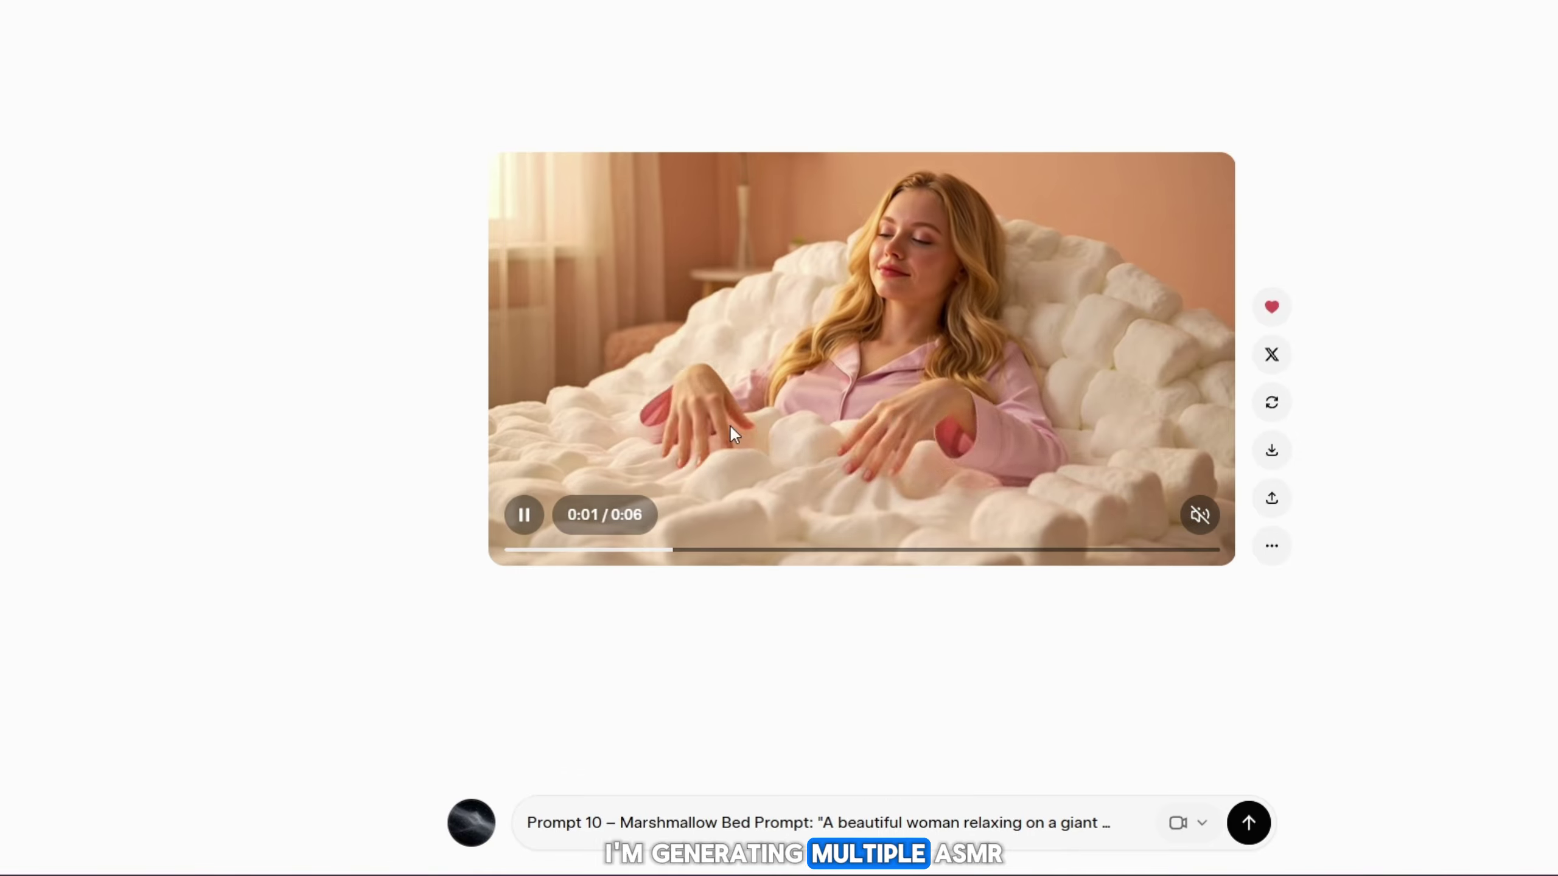
{"action": "key", "text": "Escape"}
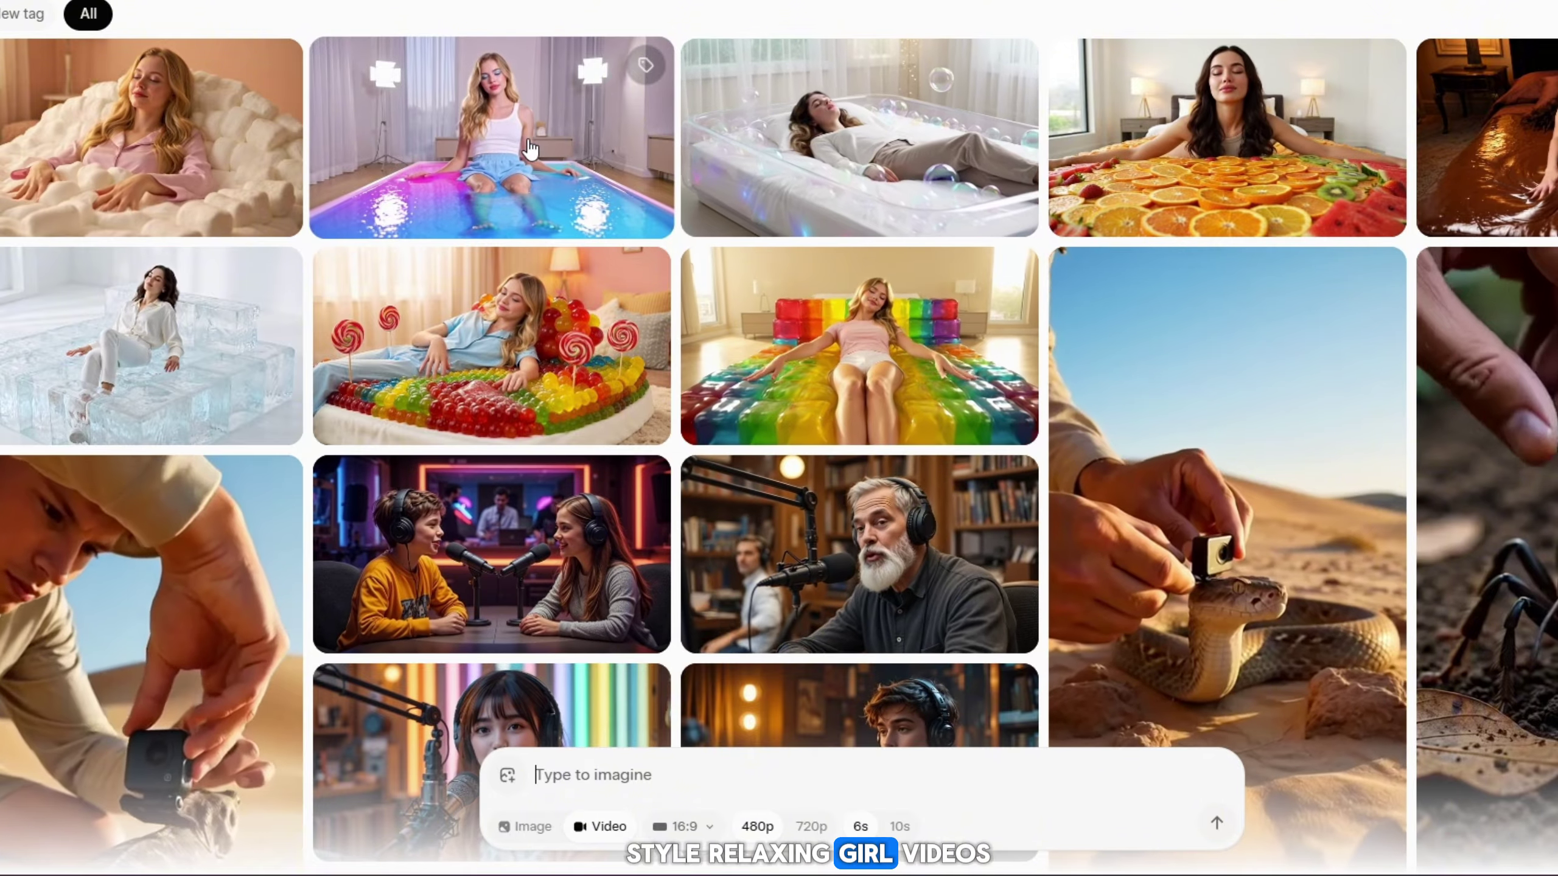
{"action": "left_click", "coordinate": [1213, 171]}
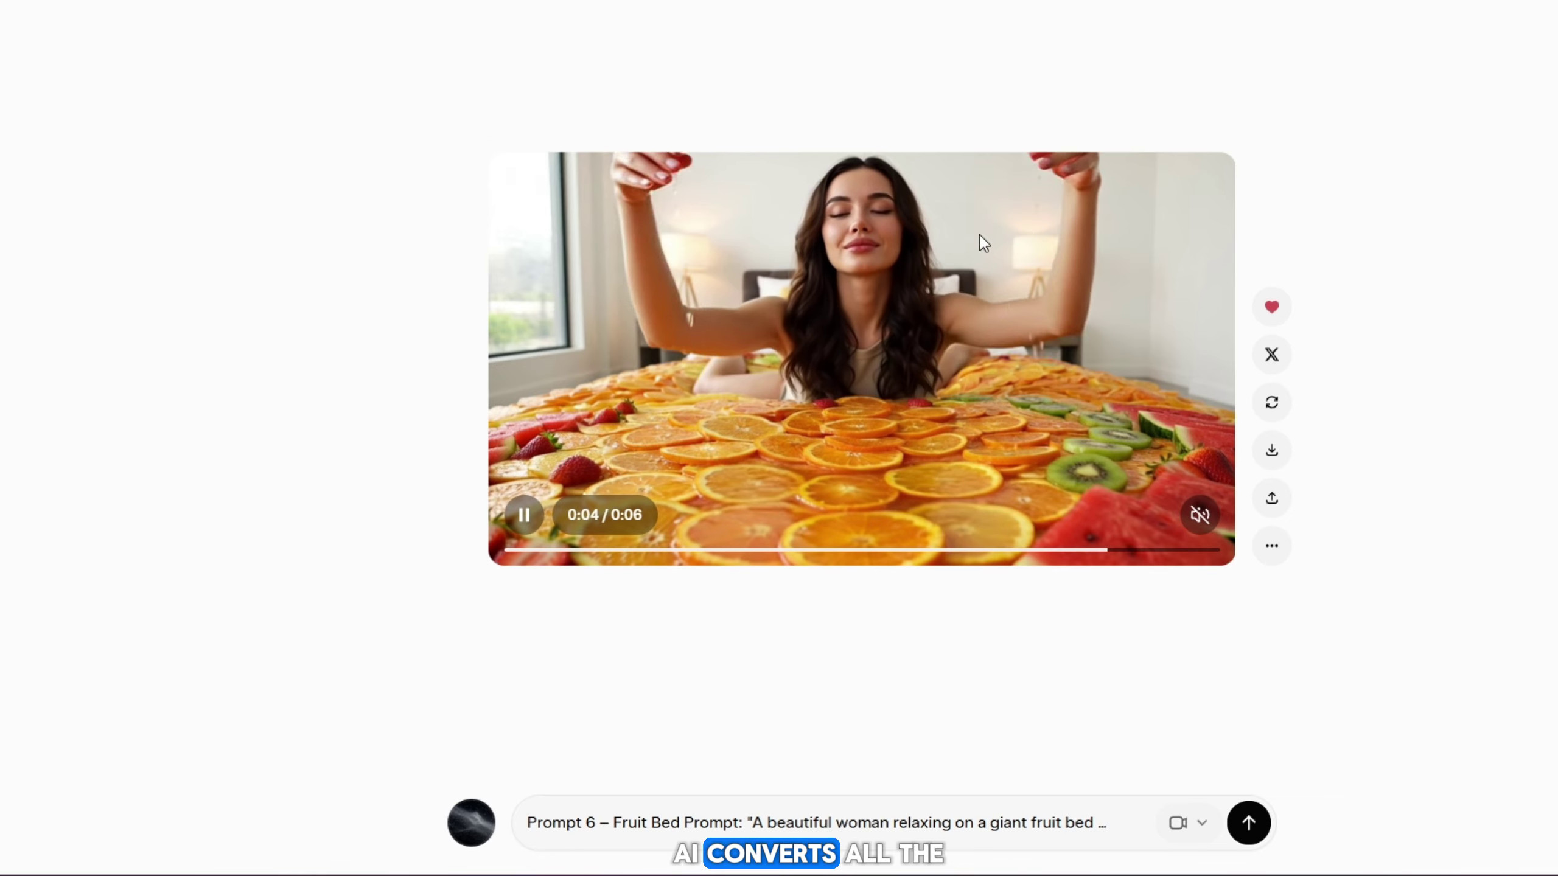
{"action": "key", "text": "Escape"}
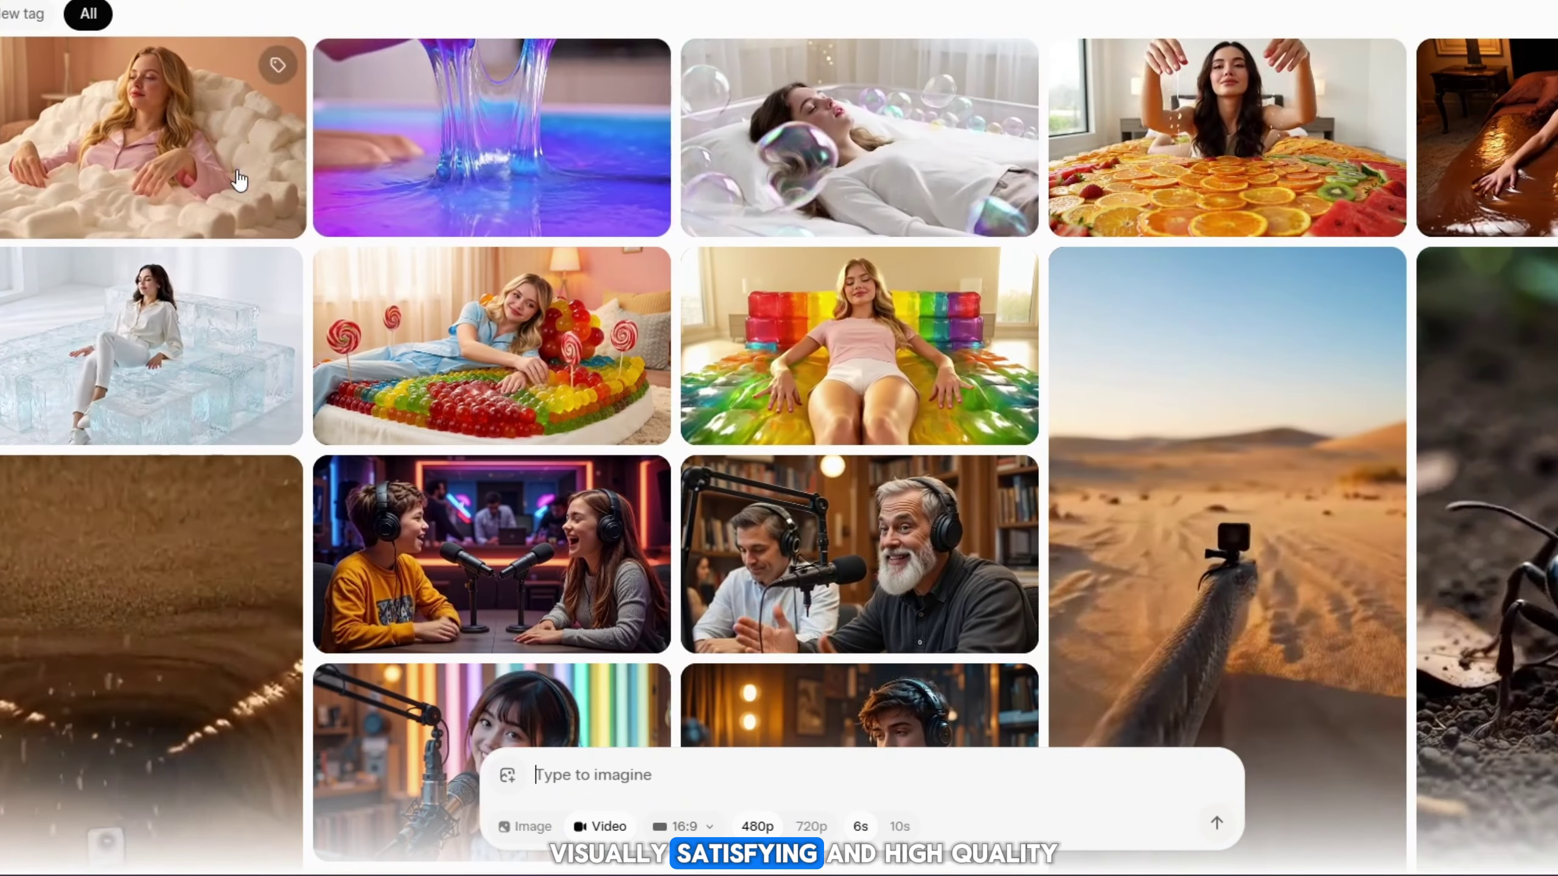
{"action": "left_click", "coordinate": [525, 132]}
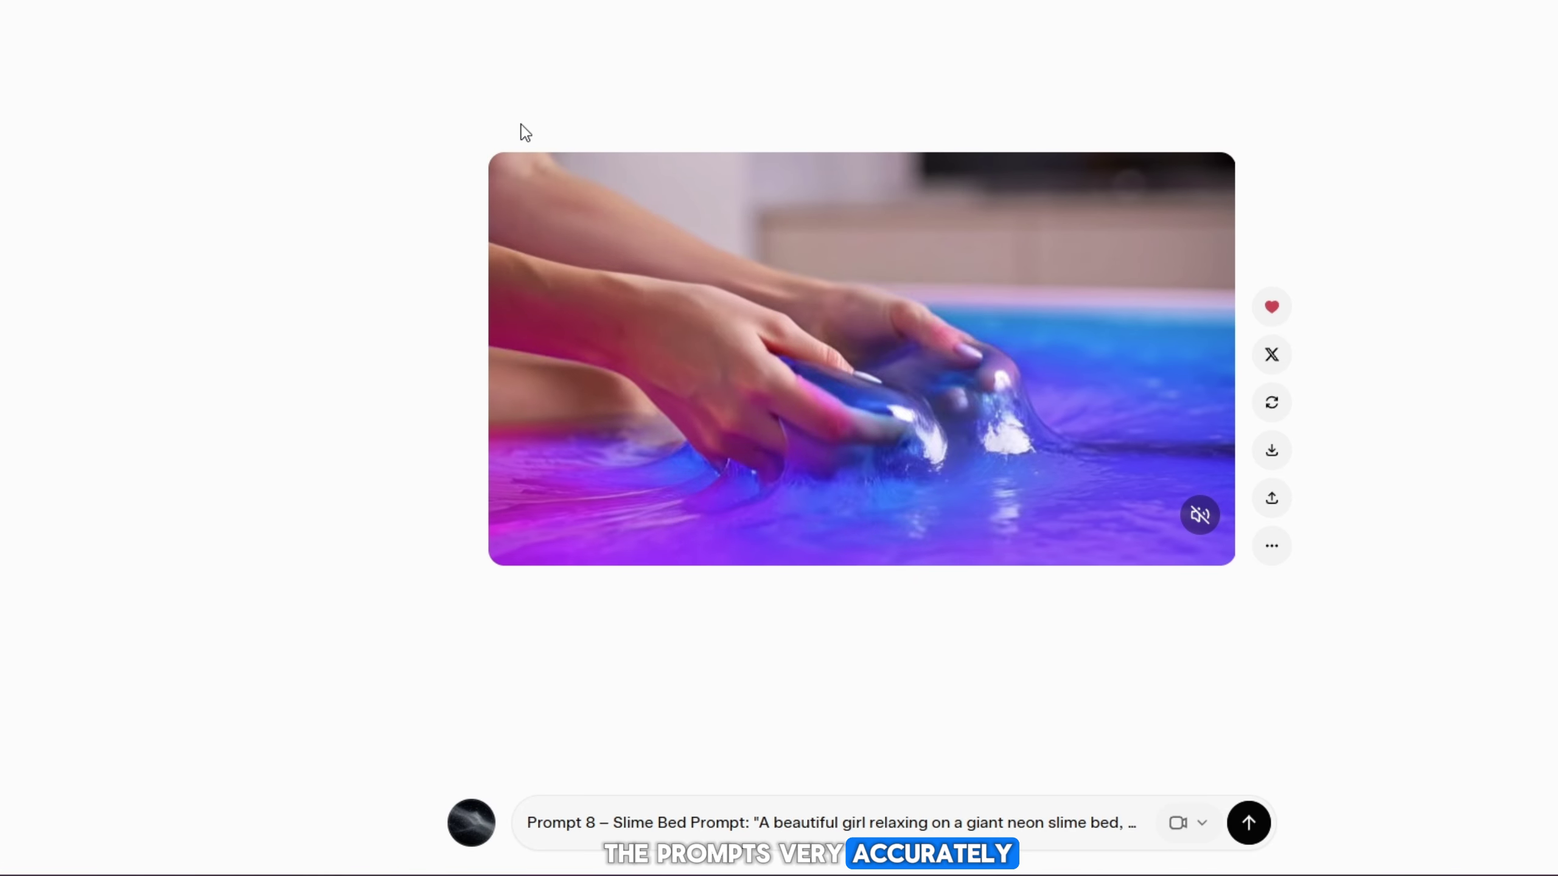
{"action": "mouse_move", "coordinate": [813, 410]}
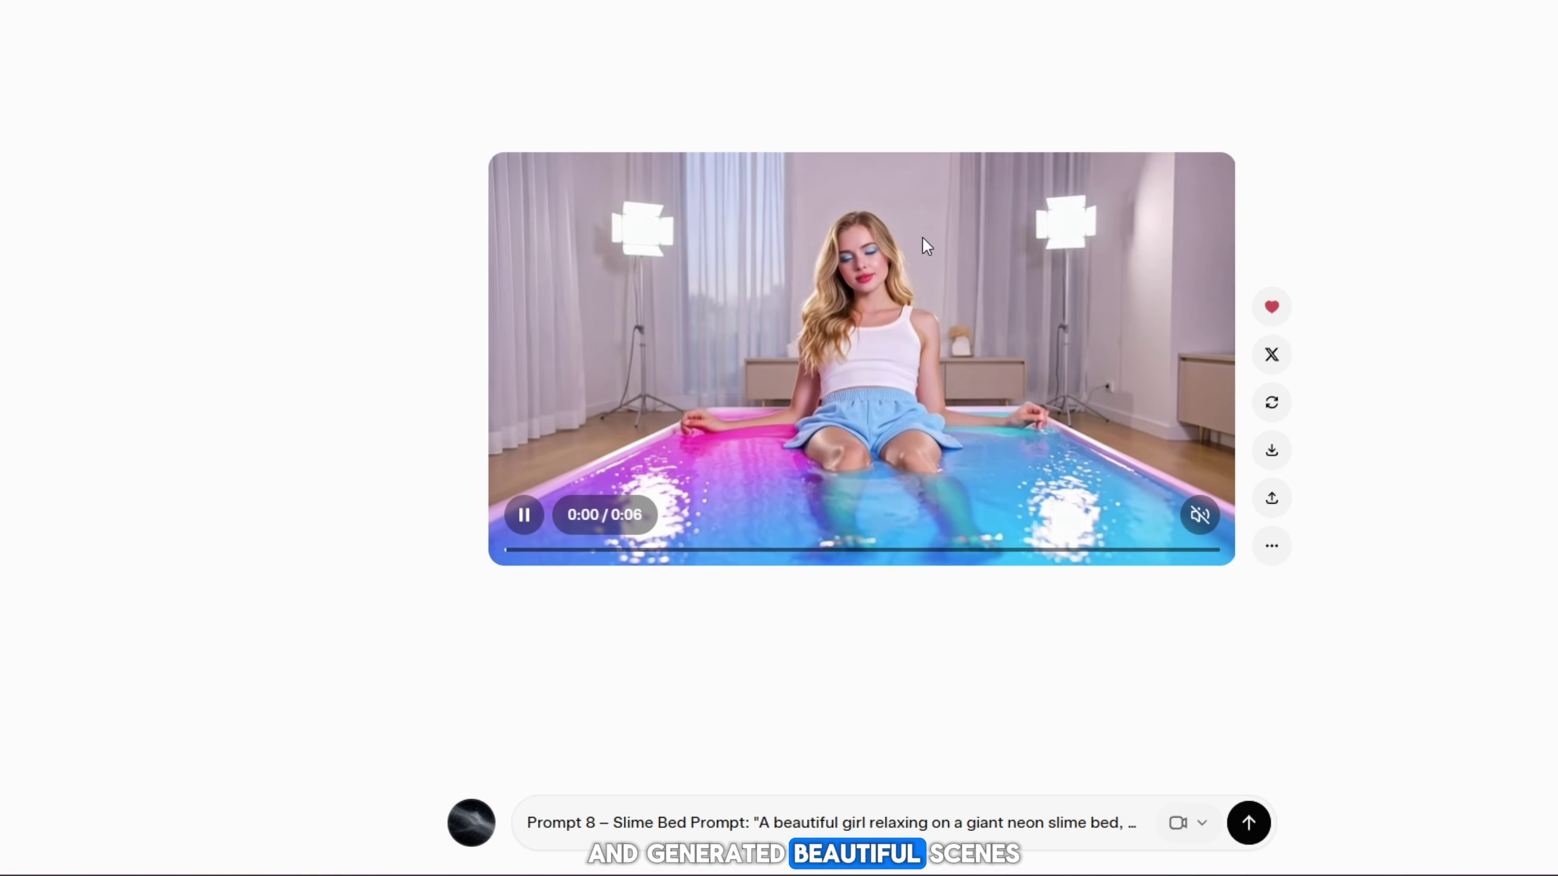
{"action": "key", "text": "Escape"}
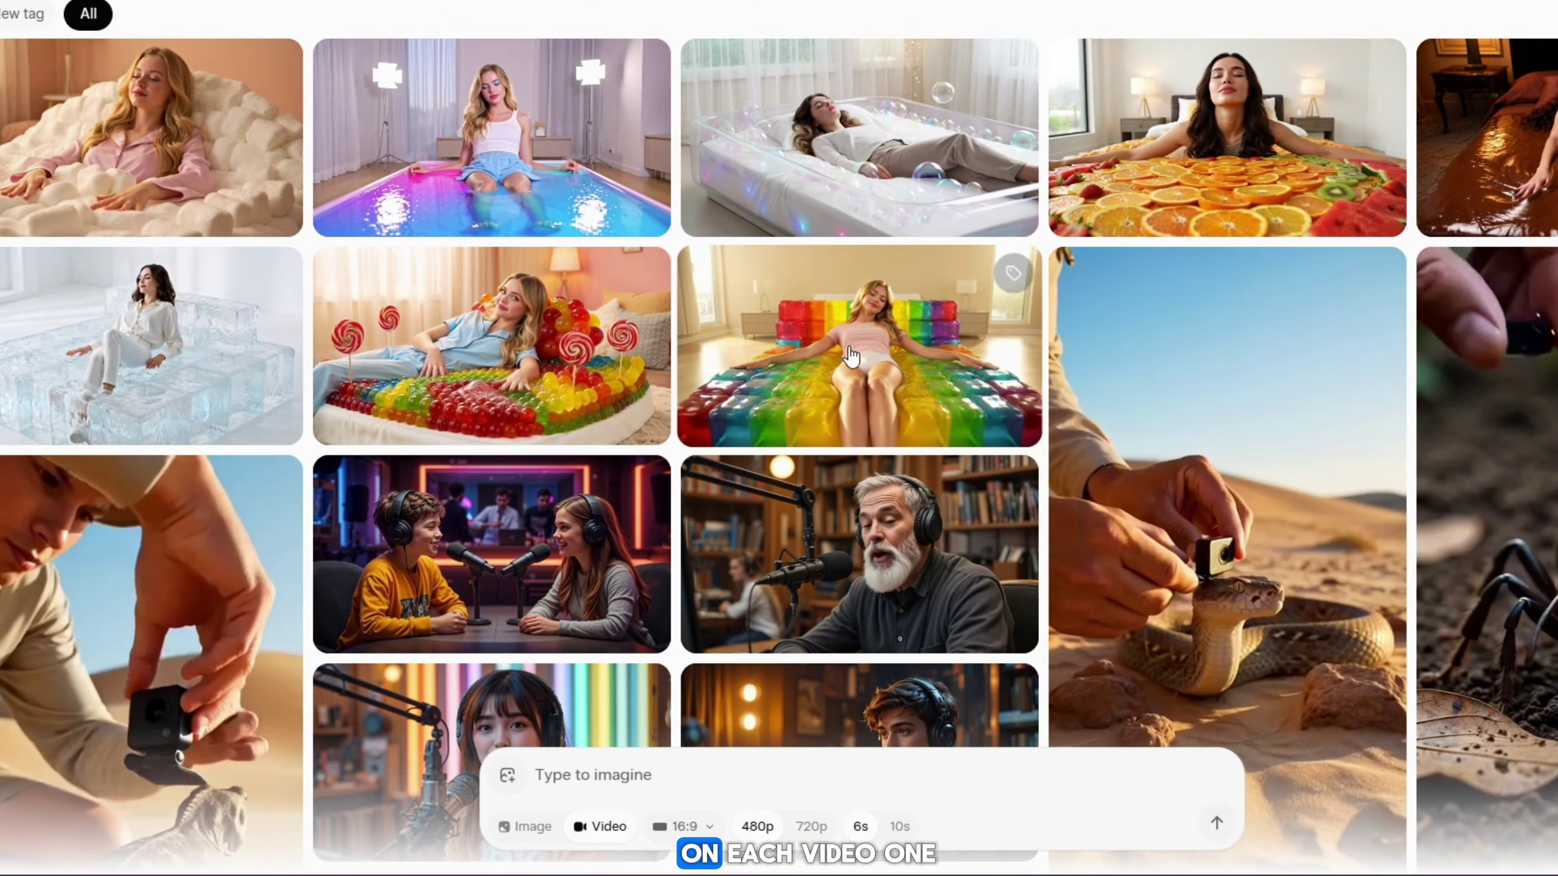
- Download the Candy Bed video and open the Ice Cube Bed video
{"action": "left_click", "coordinate": [609, 392]}
{"action": "left_click", "coordinate": [1268, 452]}
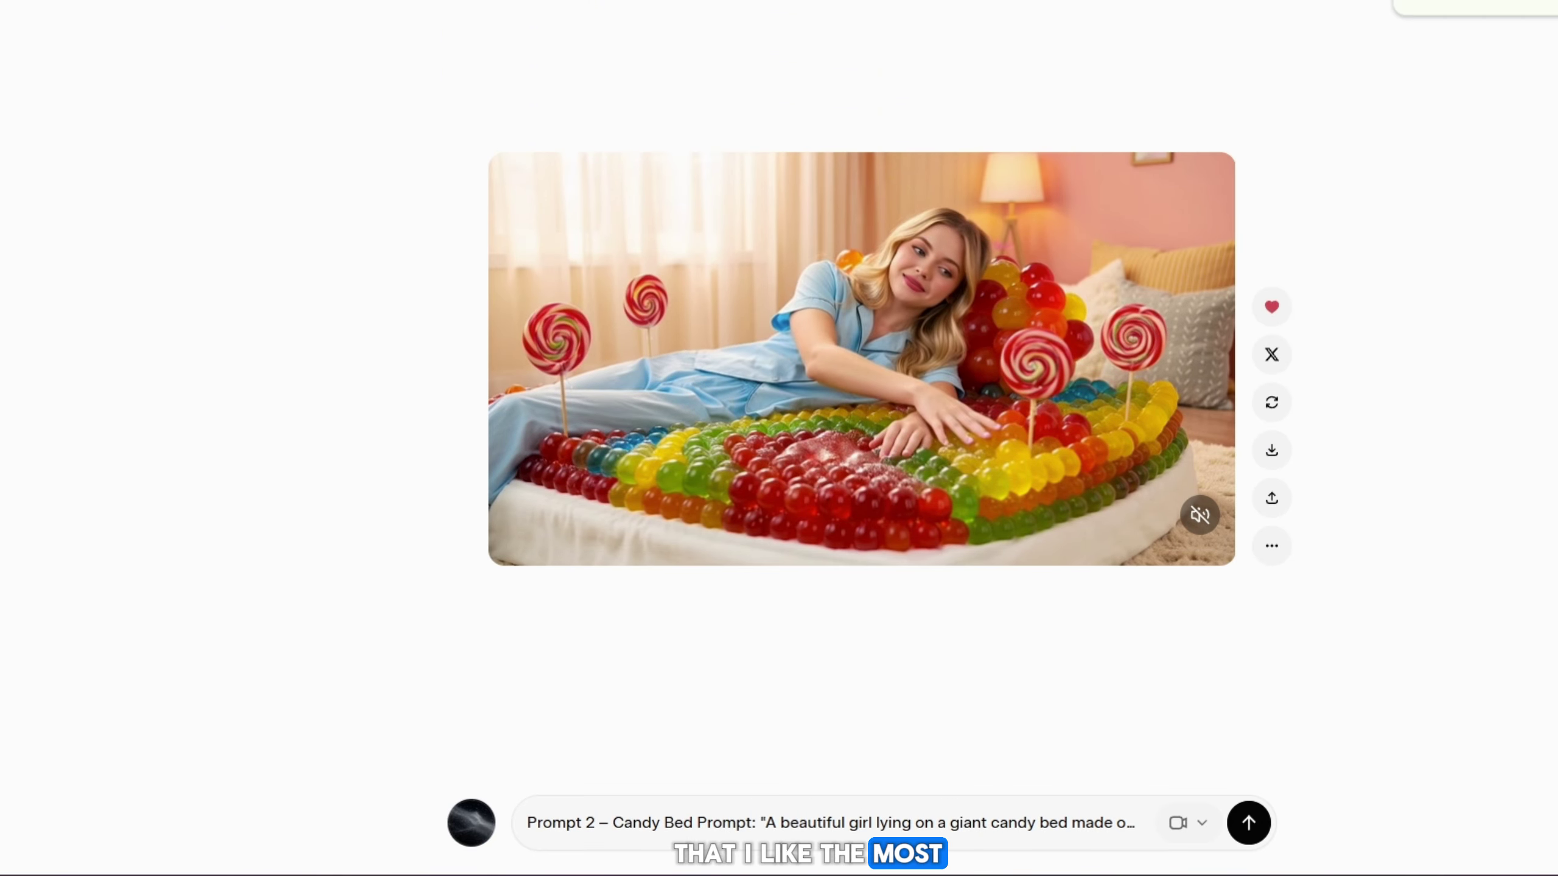
{"action": "key", "text": "Escape"}
{"action": "left_click", "coordinate": [218, 319]}
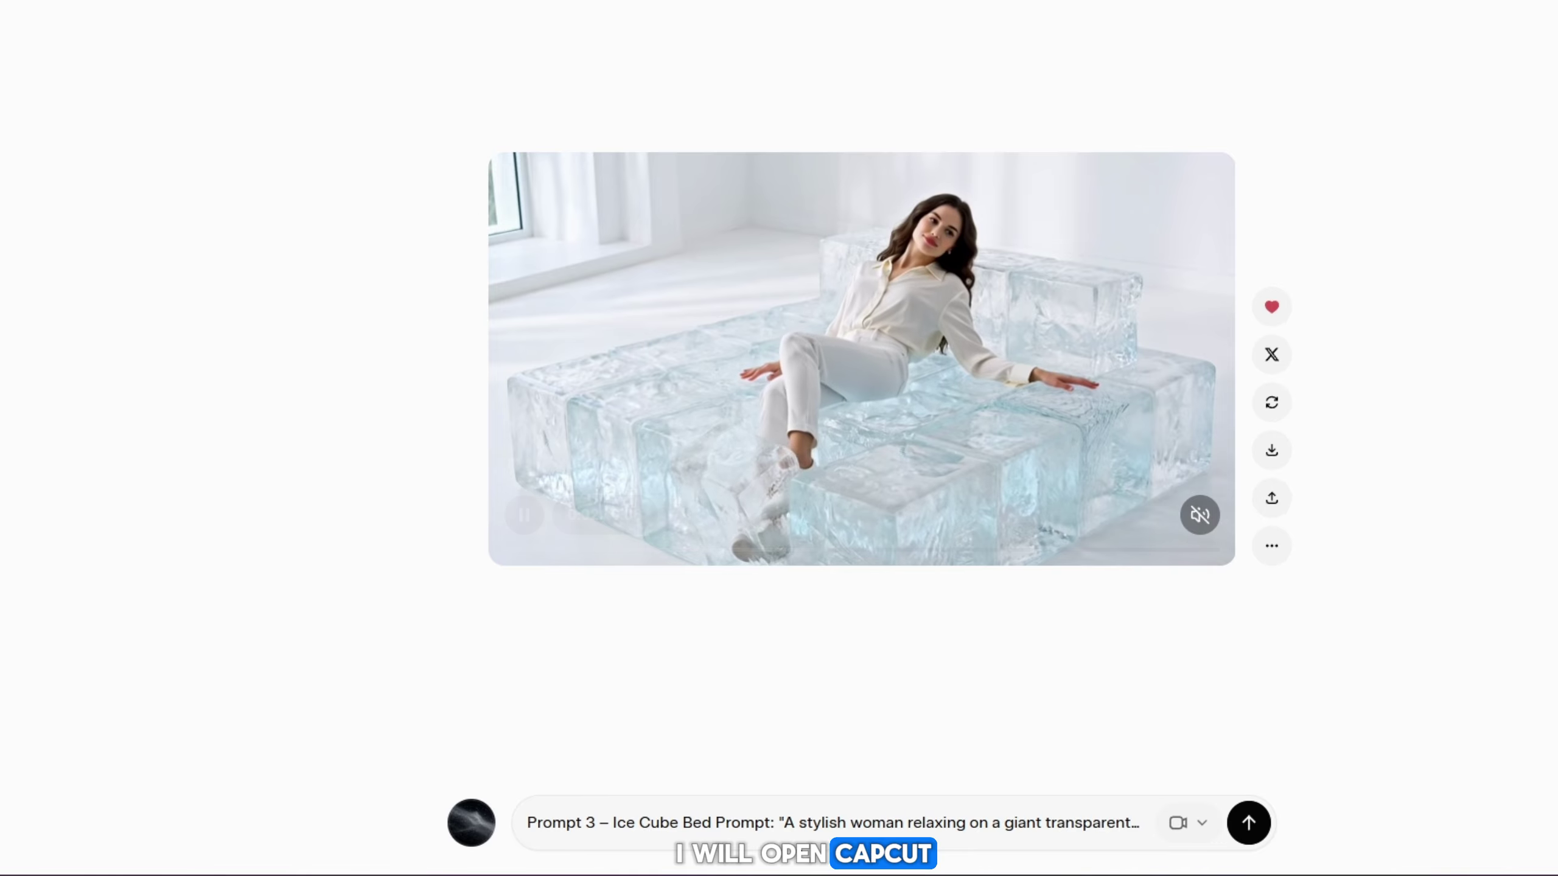
- Switch to CapCut, import the six downloaded Grok bed videos and place them in sequence from the start of the timeline
{"action": "key", "text": "Escape"}
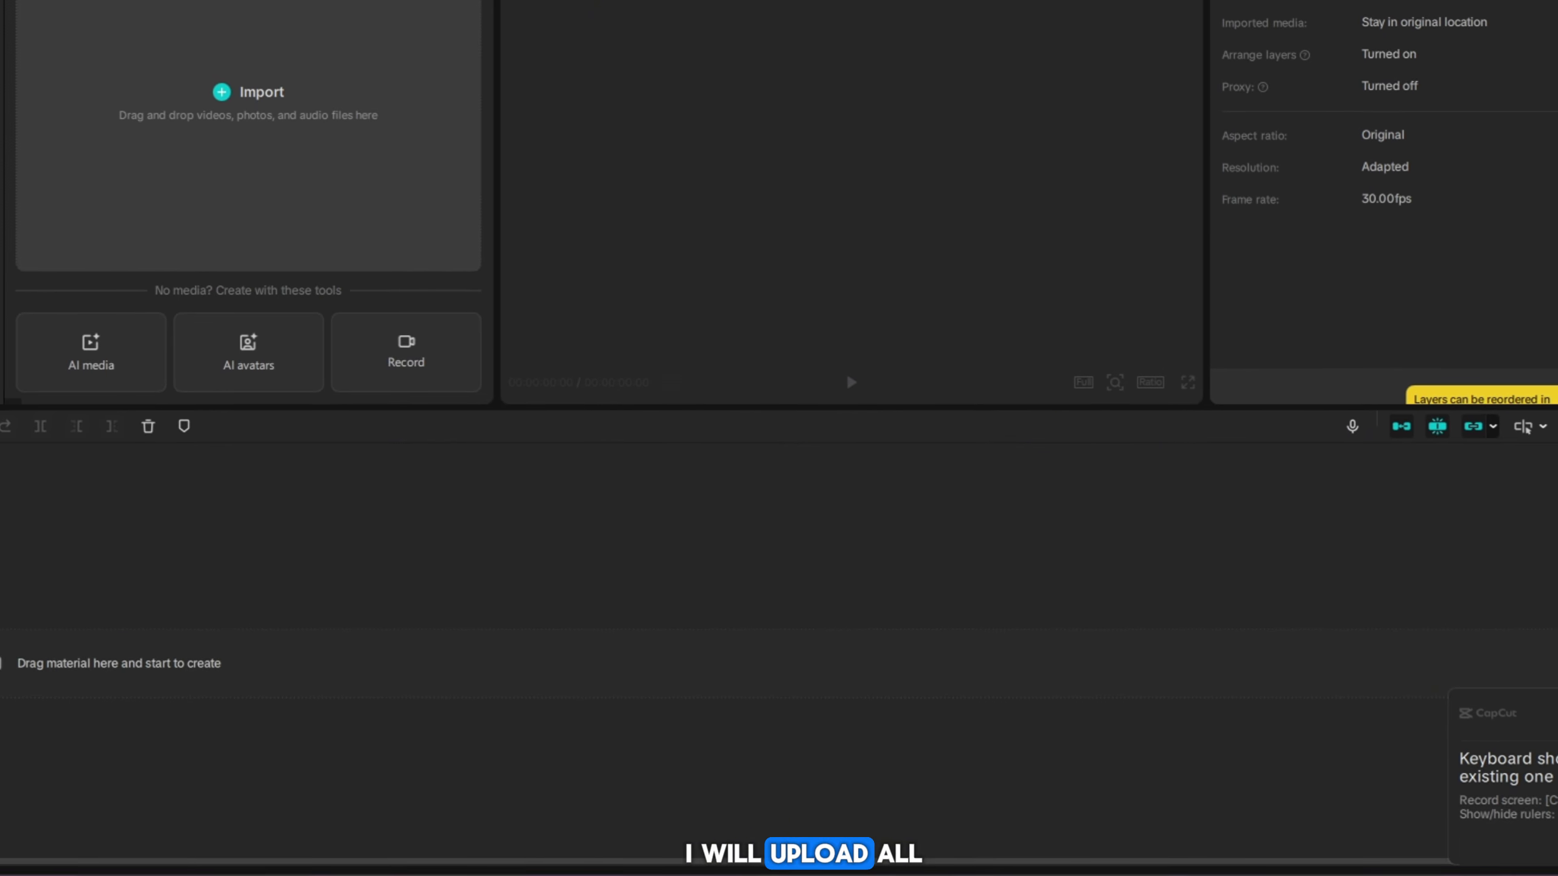
{"action": "left_click", "coordinate": [285, 108]}
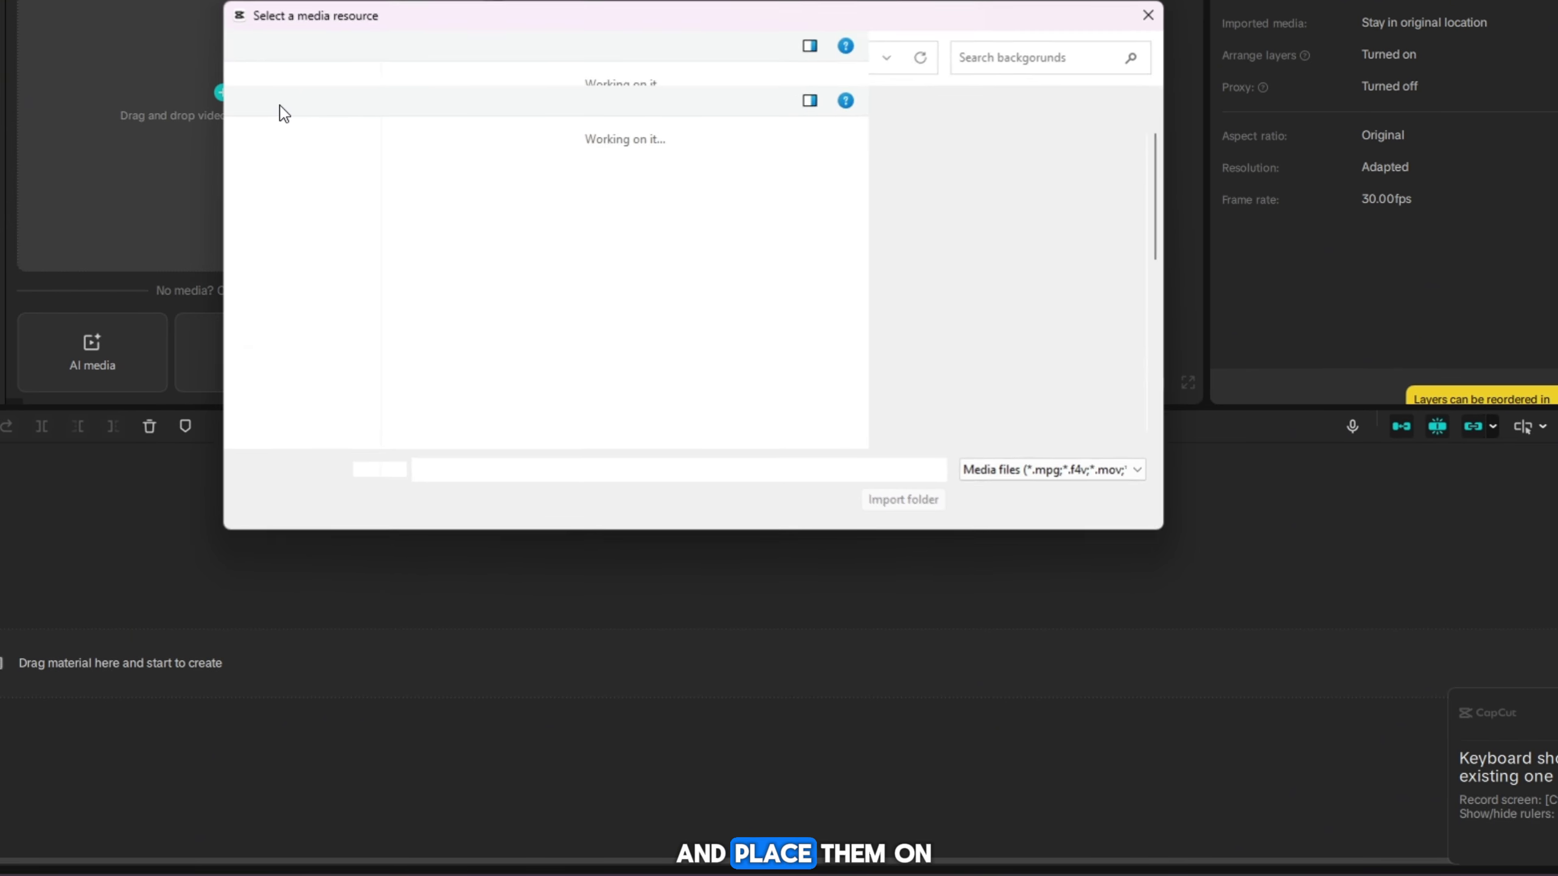
{"action": "scroll", "coordinate": [304, 276], "scroll_direction": "up", "scroll_amount": 3}
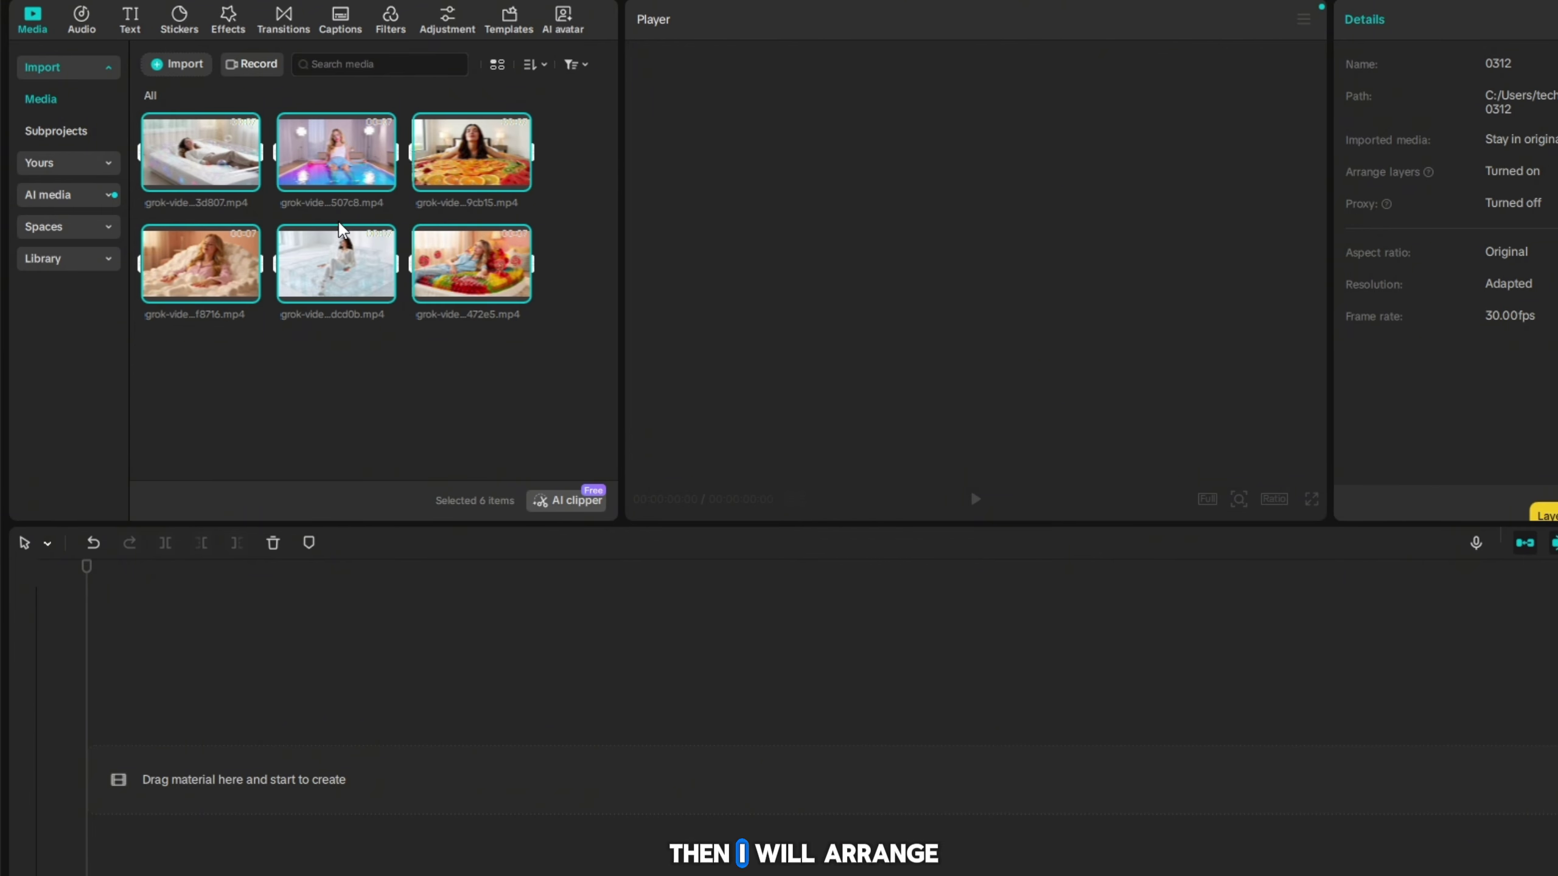
{"action": "left_click_drag", "start_coordinate": [212, 809], "coordinate": [181, 805]}
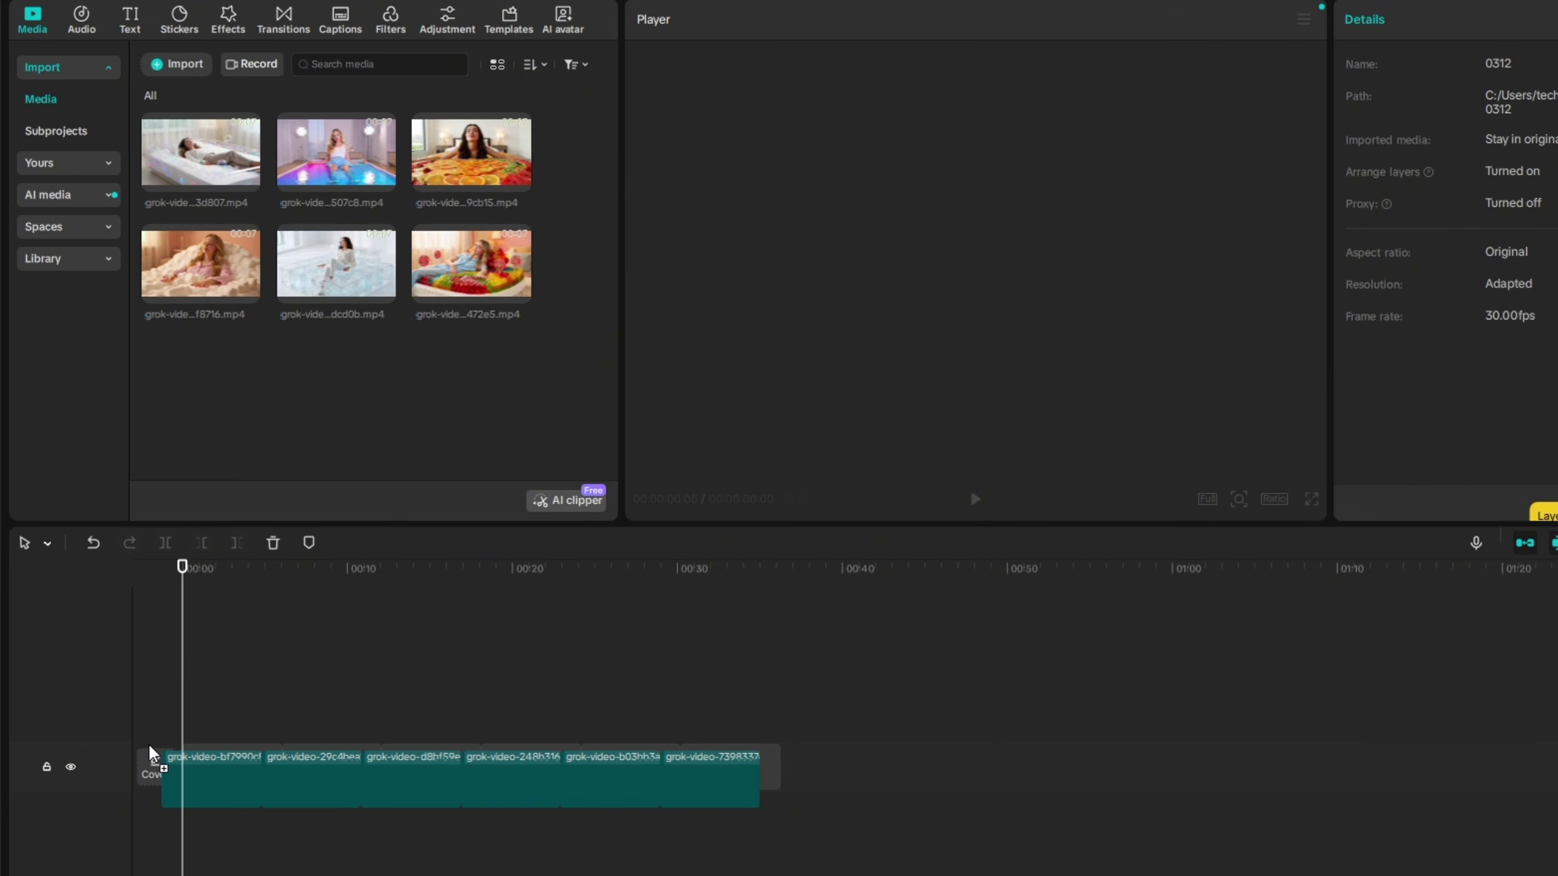
{"action": "left_click_drag", "start_coordinate": [152, 755], "coordinate": [151, 760]}
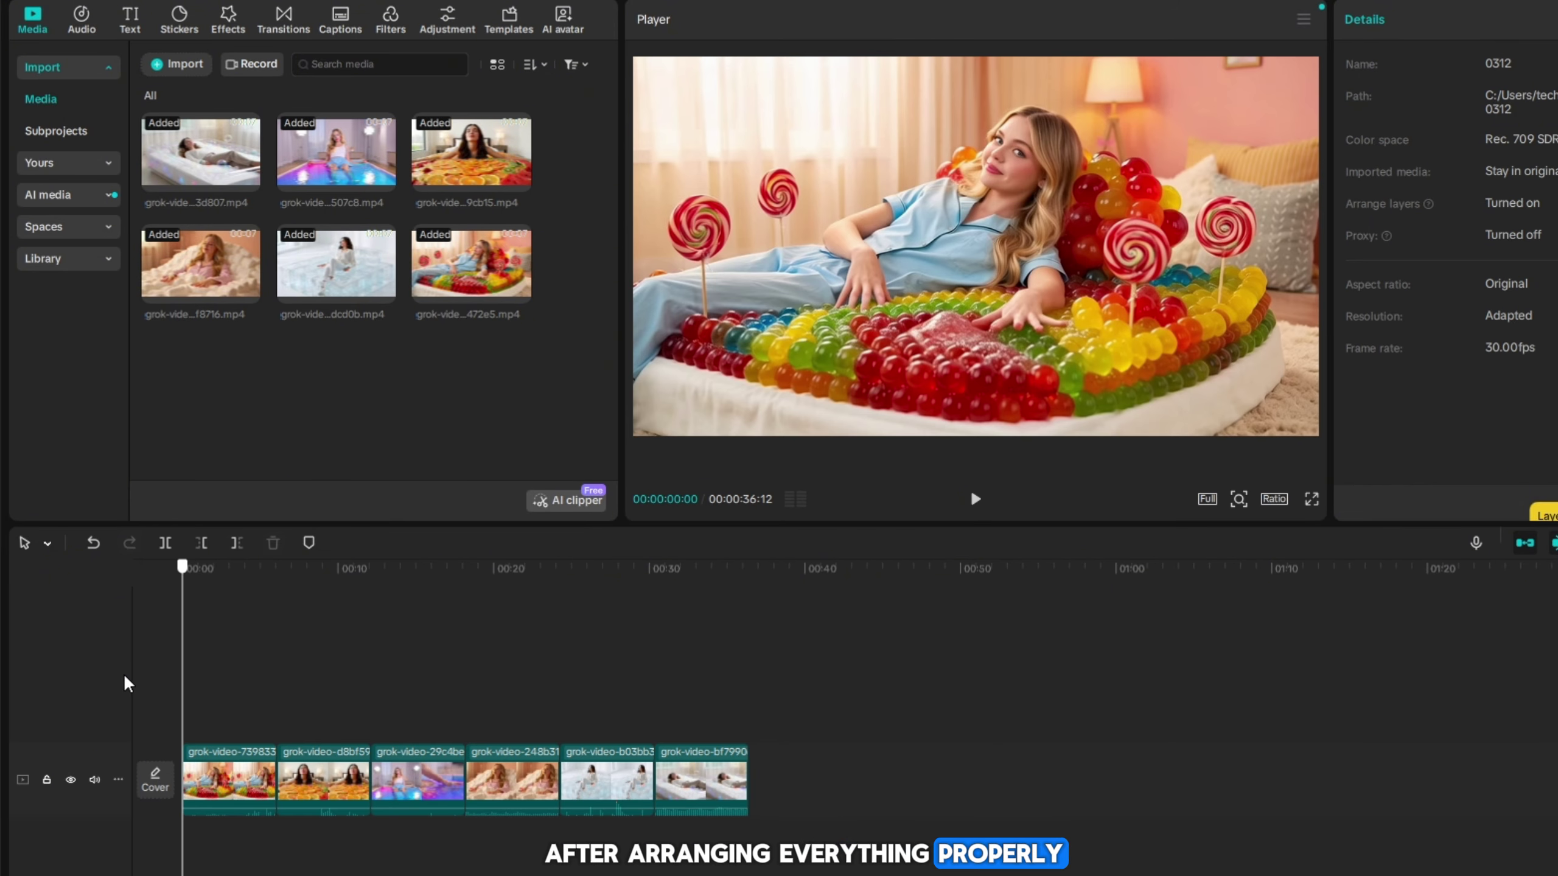
- Play back the arranged bed video sequence and open its export settings
{"action": "left_click", "coordinate": [975, 499]}
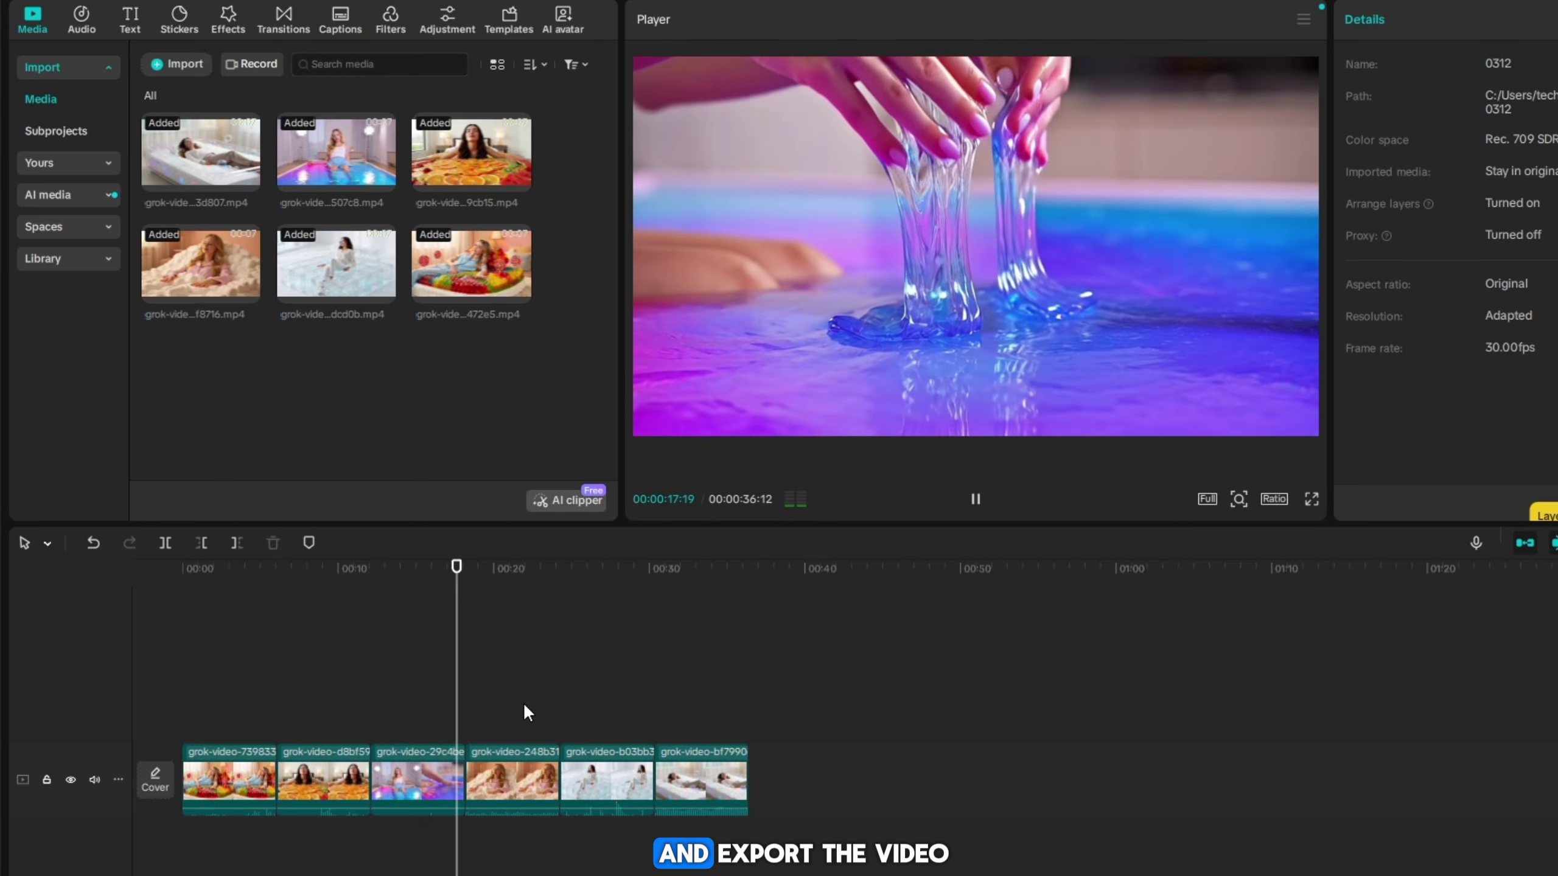
{"action": "key", "text": "ctrl+e"}
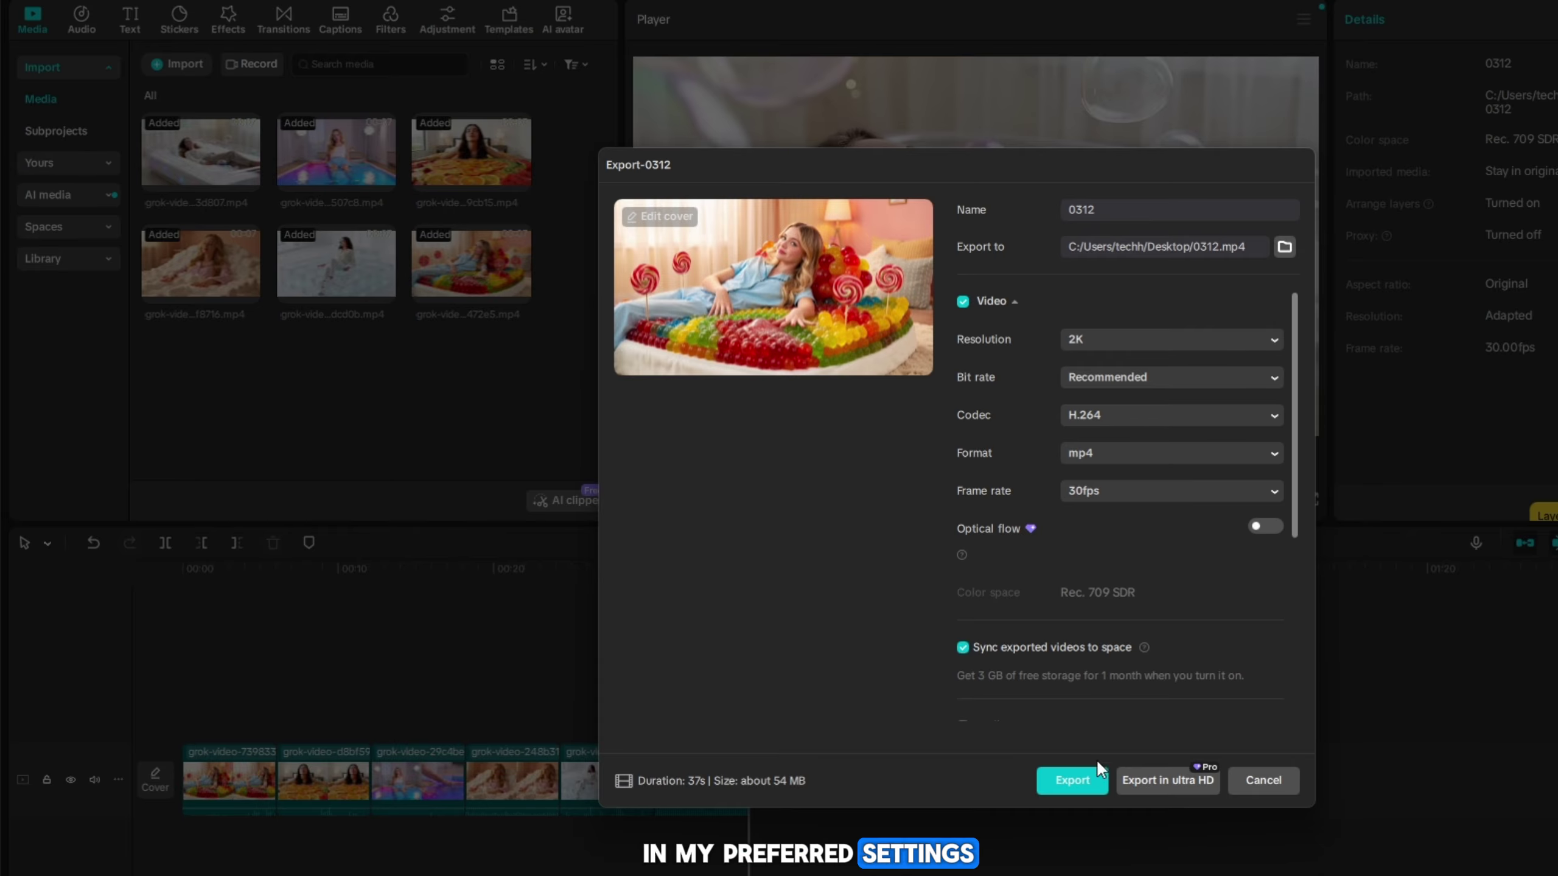